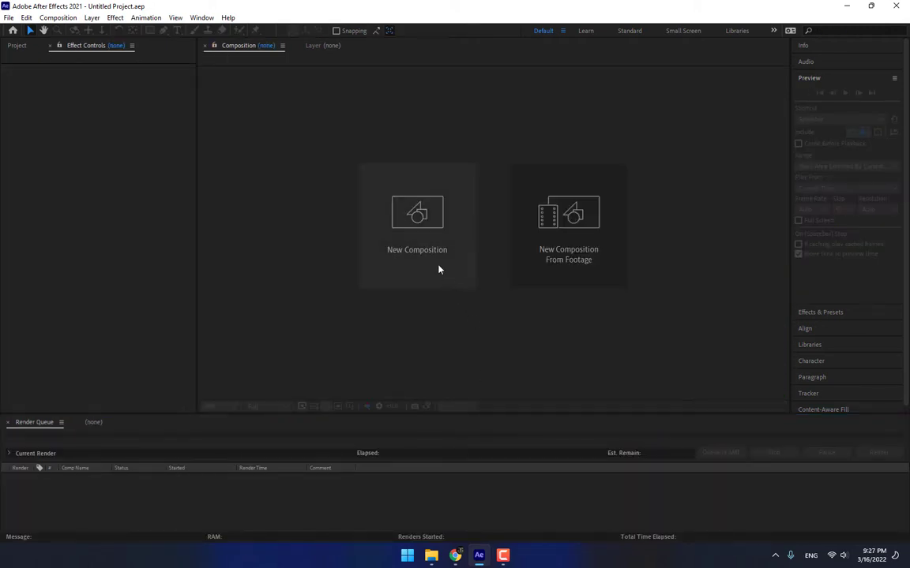
Create a new 1280×720 composition named Title.
{"action": "left_click", "coordinate": [438, 266]}
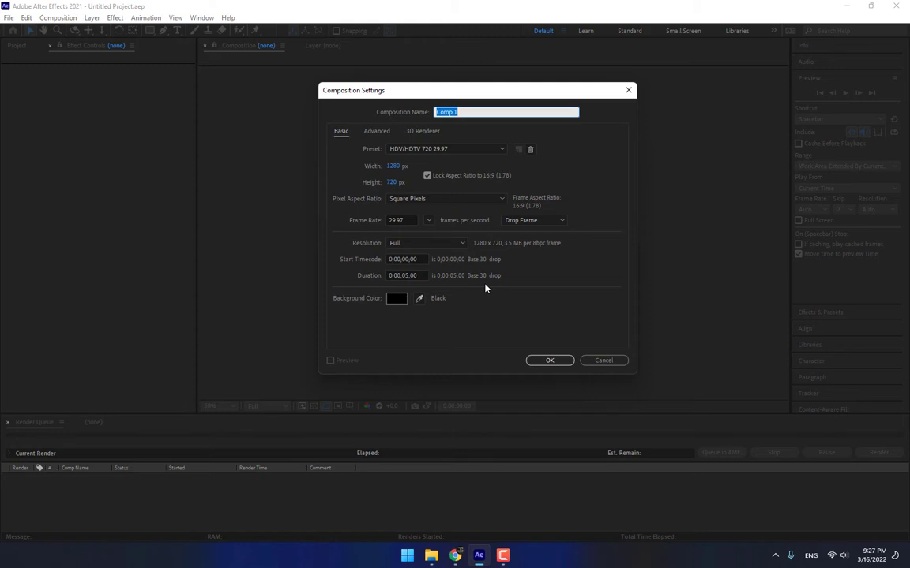
{"action": "type", "text": "Title"}
{"action": "key", "text": "Return"}
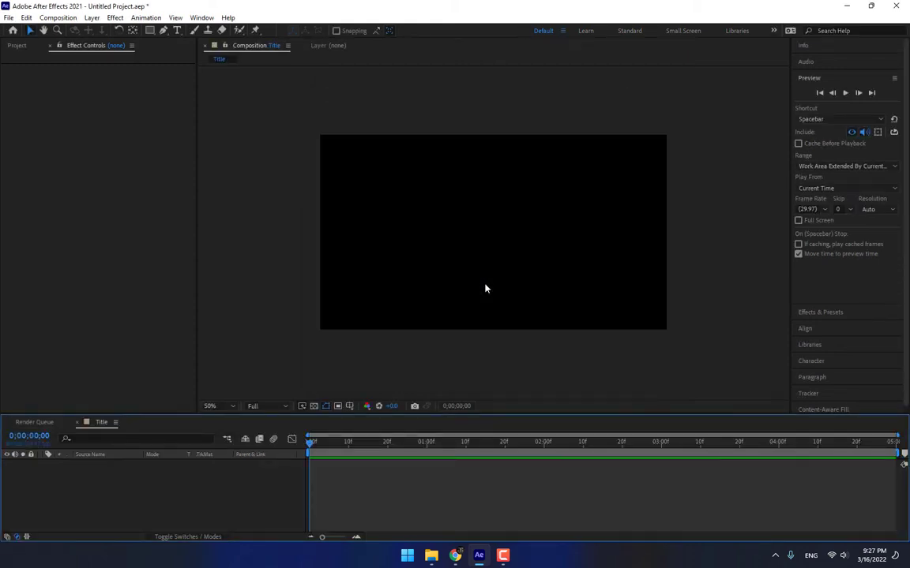
Set the viewer to Fit up to 100% and show rulers and title/action-safe margins.
{"action": "left_click", "coordinate": [221, 406]}
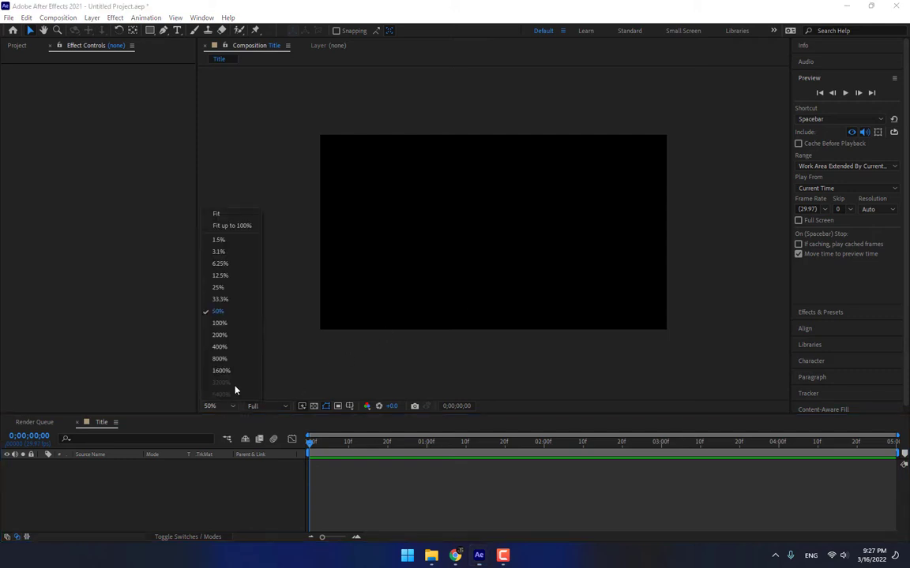
{"action": "left_click", "coordinate": [222, 203]}
{"action": "key", "text": "ctrl+r"}
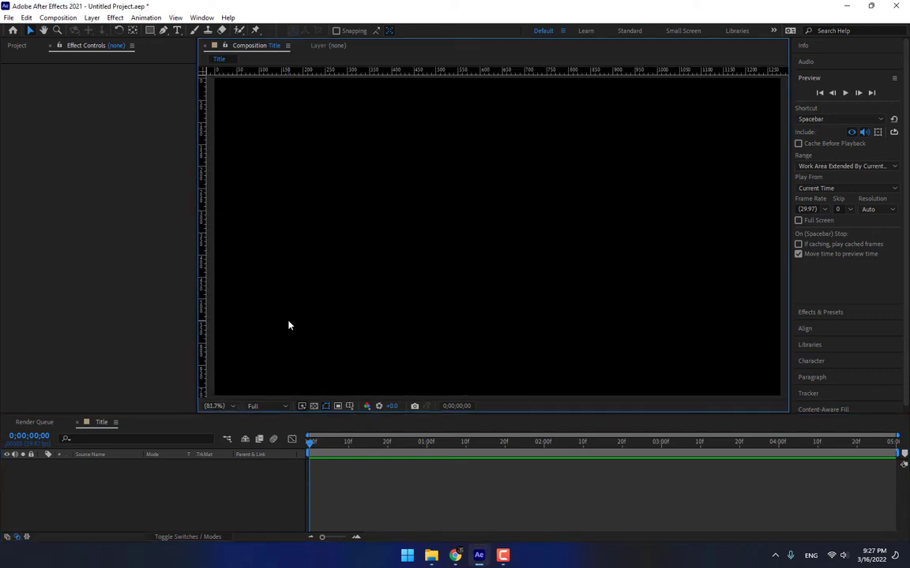
{"action": "left_click", "coordinate": [349, 407]}
{"action": "left_click", "coordinate": [375, 419]}
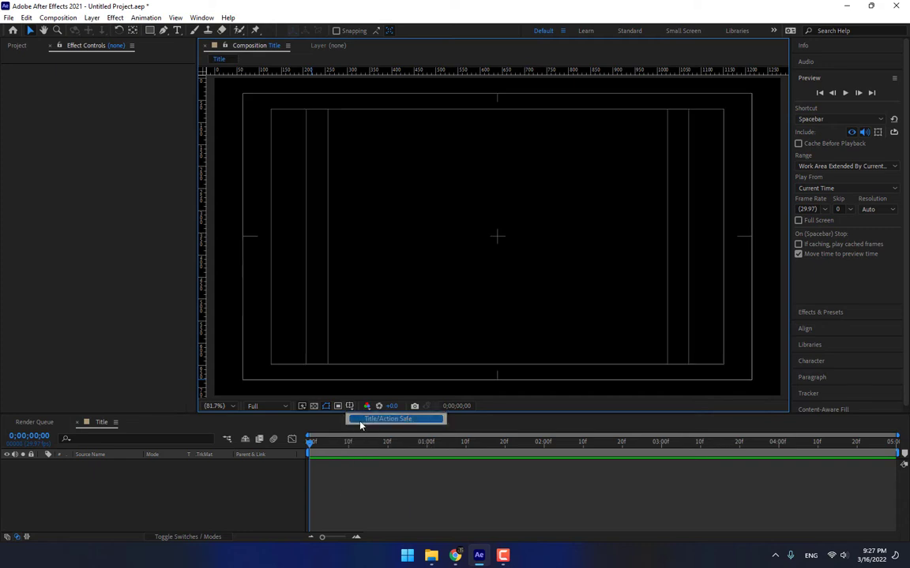
{"action": "left_click", "coordinate": [16, 46]}
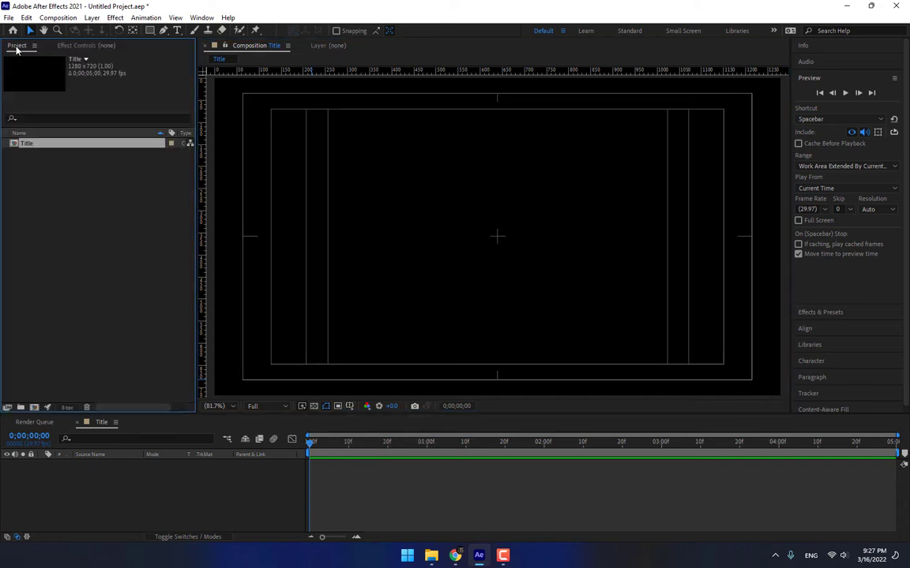
Import Krrish-4-shooting.jpeg and place it in the Title composition.
{"action": "double_click", "coordinate": [123, 277]}
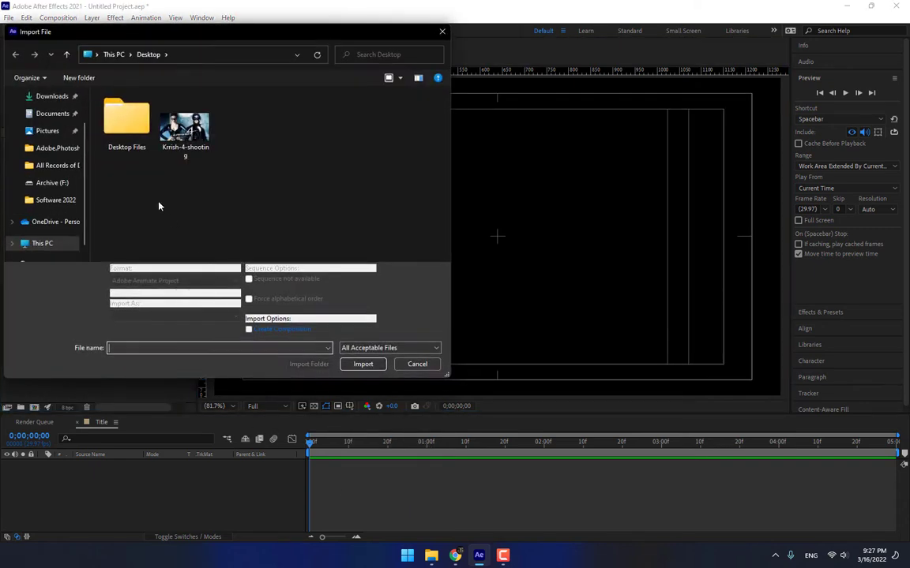
{"action": "double_click", "coordinate": [182, 126]}
{"action": "left_click_drag", "start_coordinate": [50, 143], "coordinate": [498, 236]}
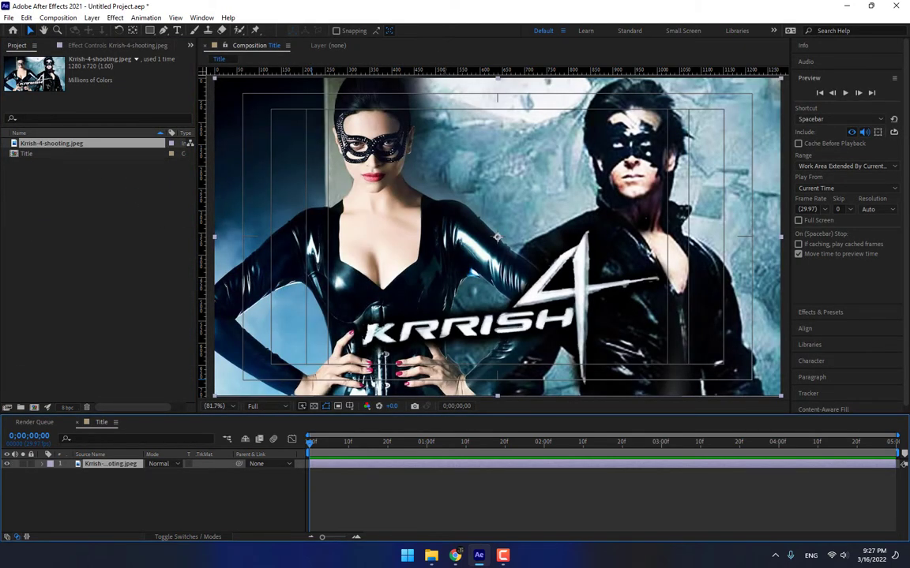
Lower the image opacity to 31% and drag two horizontal guides across the KRRISH lettering.
{"action": "key", "text": "t"}
{"action": "left_click_drag", "start_coordinate": [156, 473], "coordinate": [133, 490]}
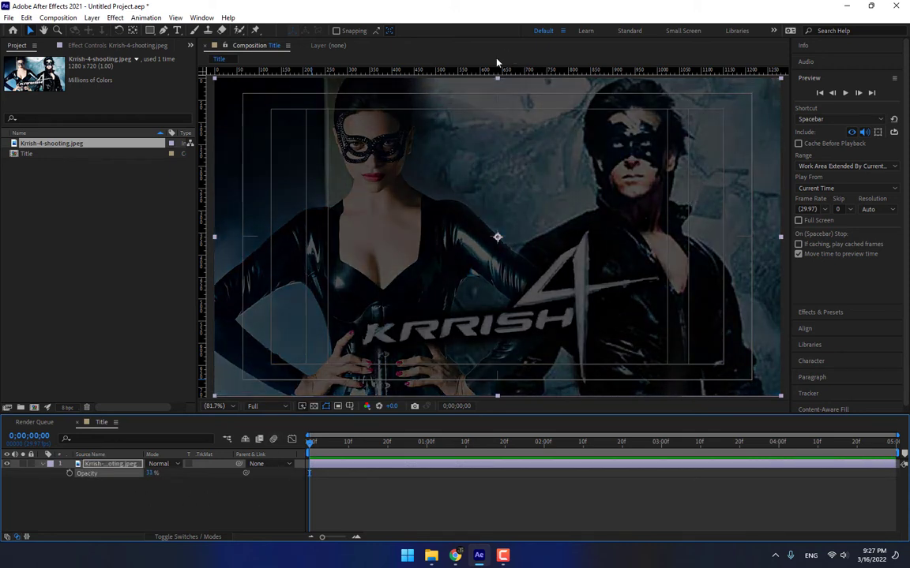
{"action": "left_click_drag", "start_coordinate": [484, 70], "coordinate": [484, 329]}
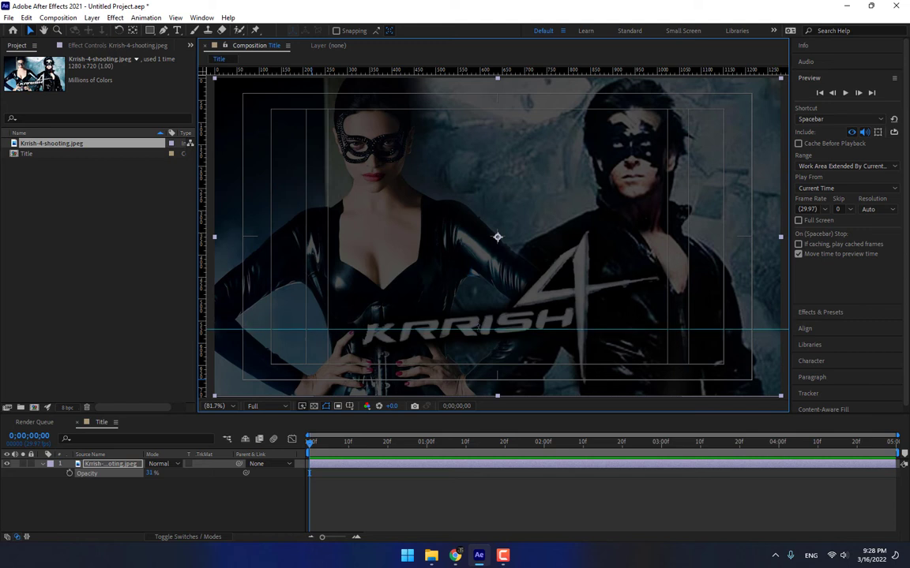
{"action": "left_click_drag", "start_coordinate": [469, 70], "coordinate": [469, 362]}
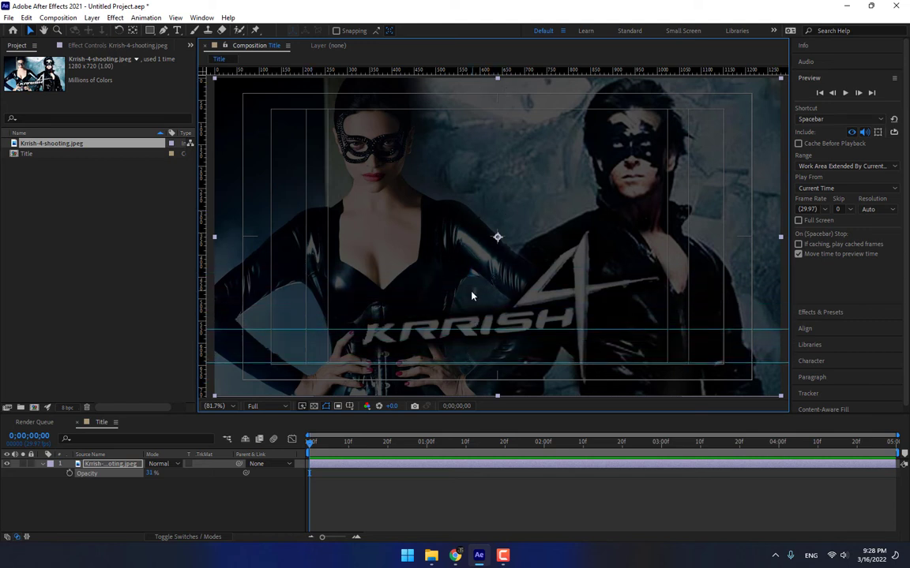
Rotate the image about 4.5° and nudge it so KRRISH sits level between the guides.
{"action": "key", "text": "r"}
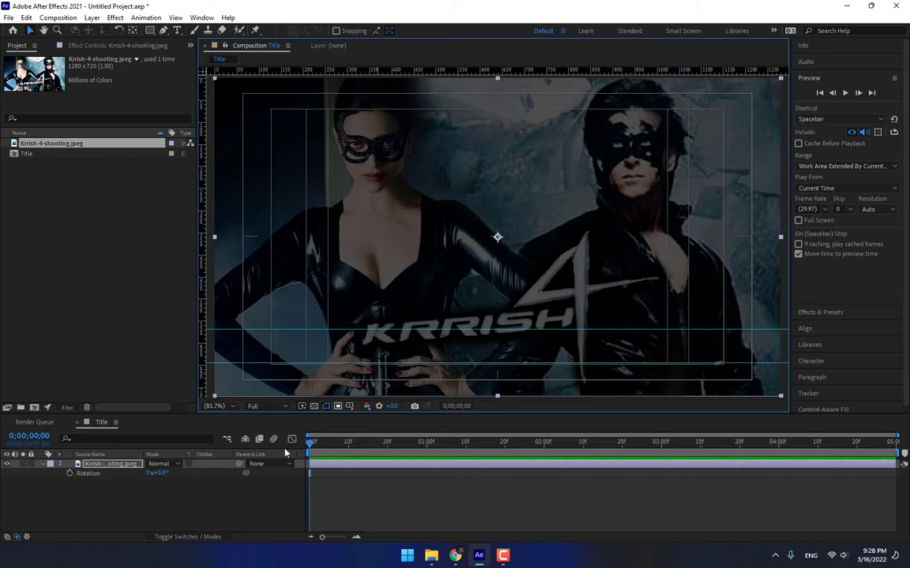
{"action": "left_click_drag", "start_coordinate": [162, 478], "coordinate": [185, 477]}
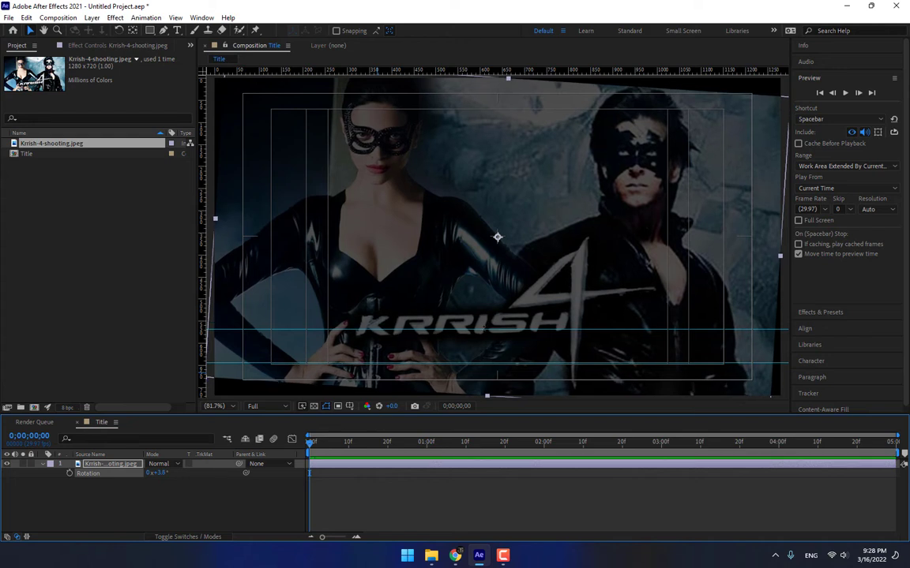
{"action": "left_click_drag", "start_coordinate": [493, 327], "coordinate": [488, 345]}
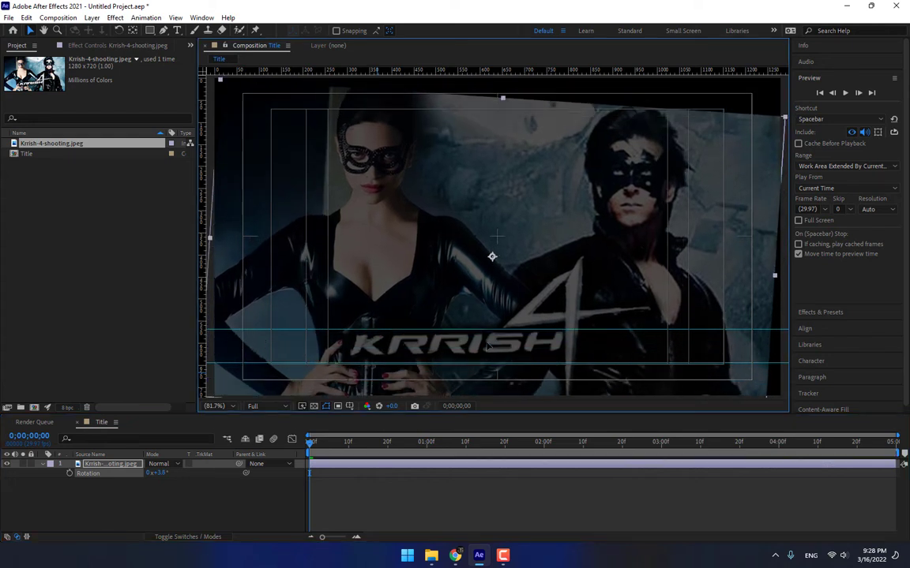
{"action": "left_click_drag", "start_coordinate": [166, 475], "coordinate": [172, 475]}
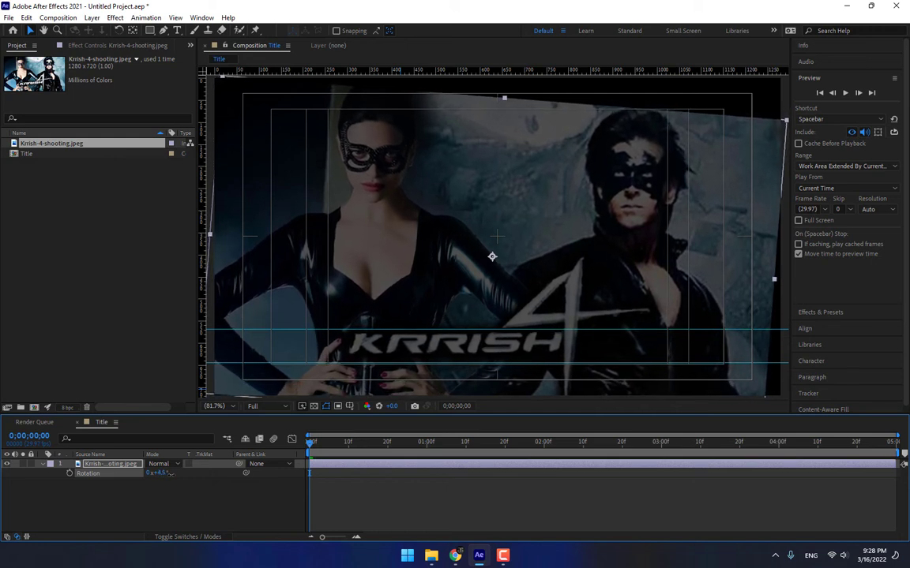
{"action": "left_click", "coordinate": [292, 495]}
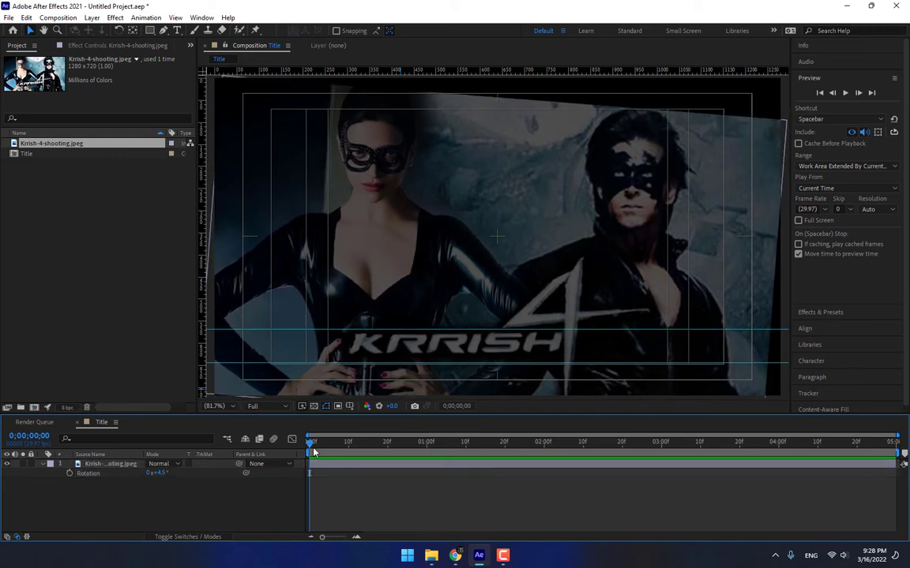
Add a full-size solid named KRRISH 4, coloured white sampled from the lettering.
{"action": "scroll", "coordinate": [423, 352], "scroll_direction": "up", "scroll_amount": 3}
{"action": "key", "text": "grave"}
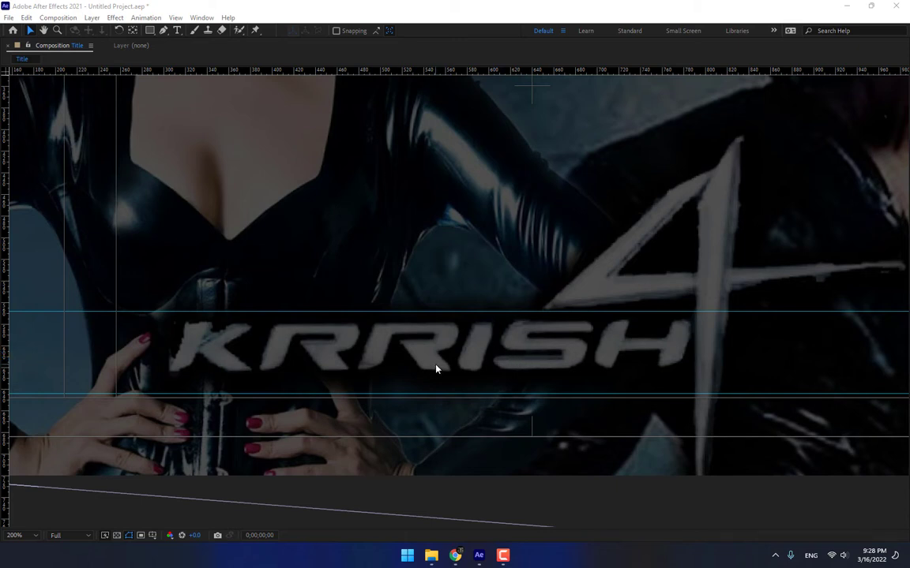
{"action": "key", "text": "grave"}
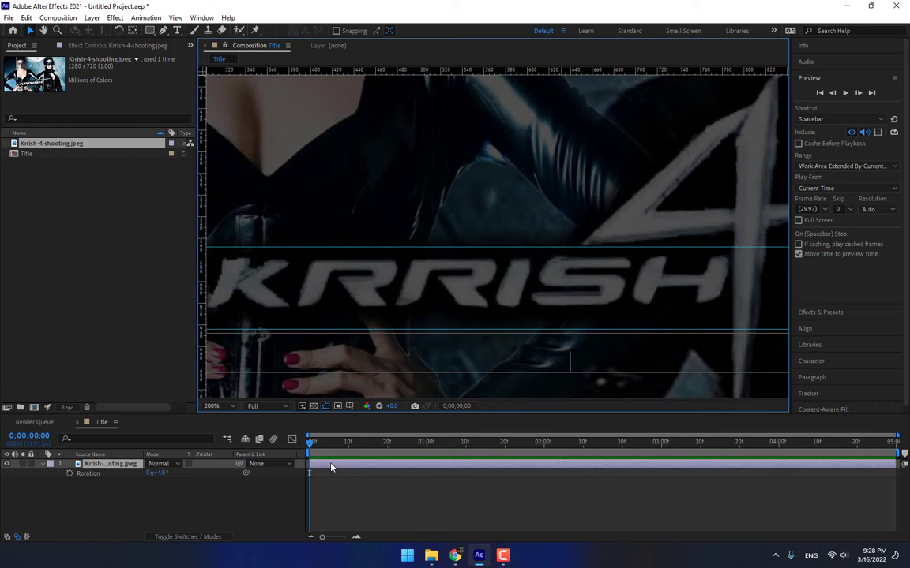
{"action": "right_click", "coordinate": [276, 507]}
{"action": "mouse_move", "coordinate": [316, 368]}
{"action": "left_click", "coordinate": [457, 398]}
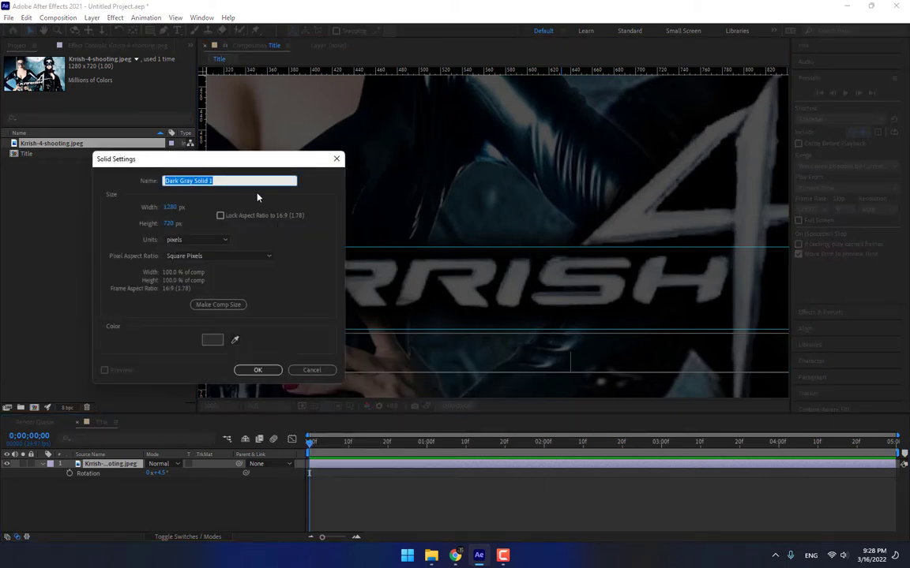
{"action": "type", "text": "KRRISH 4"}
{"action": "left_click", "coordinate": [234, 339]}
{"action": "left_click", "coordinate": [423, 279]}
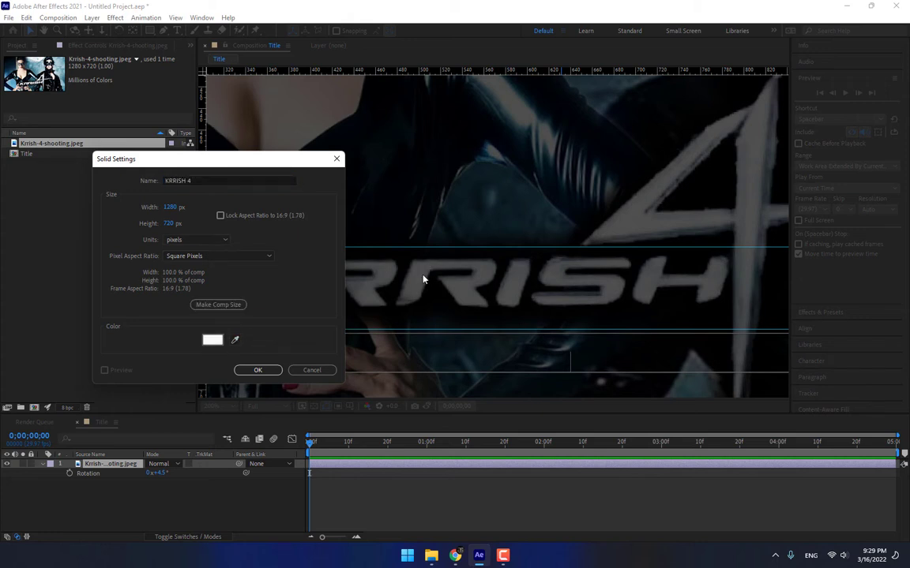
{"action": "left_click", "coordinate": [259, 369]}
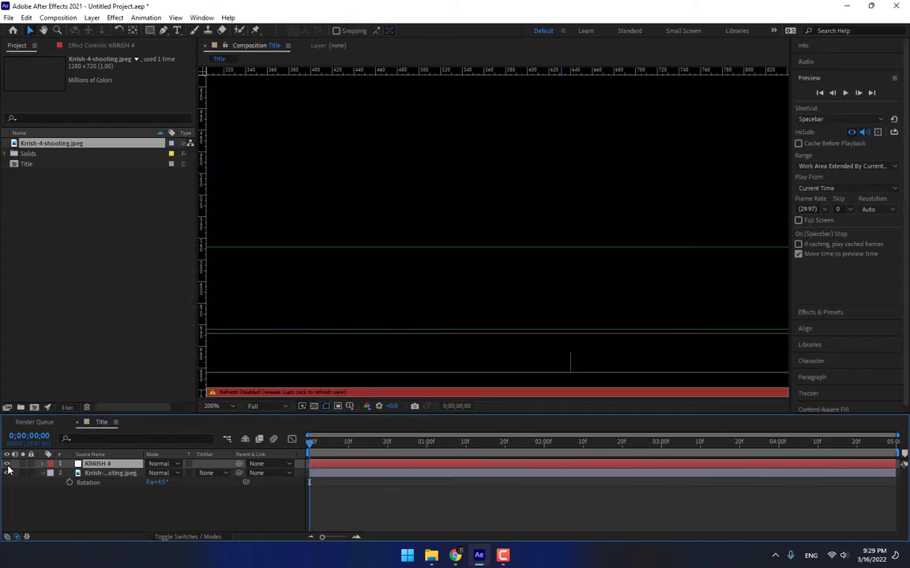
Enlarge the viewer and pan to the start of the KRRISH lettering.
{"action": "key", "text": "Caps_Lock"}
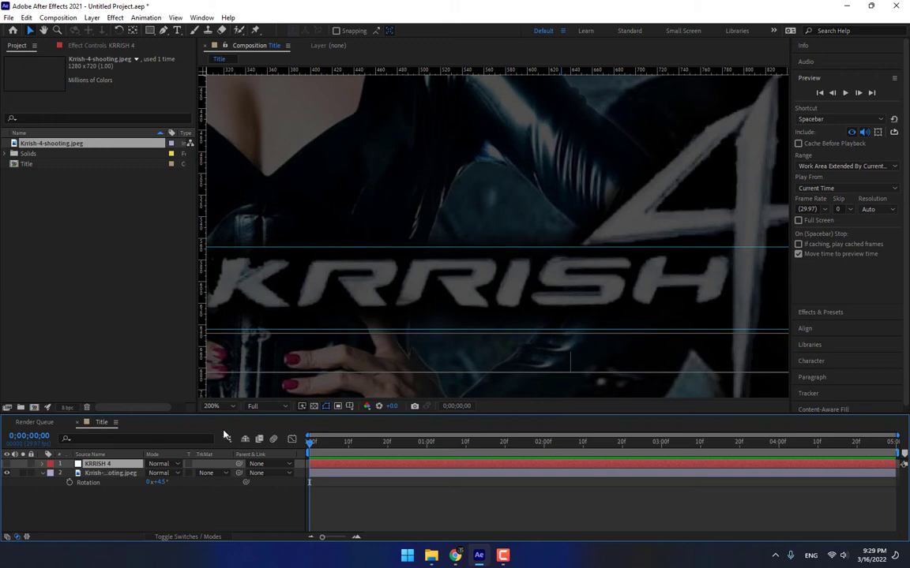
{"action": "key", "text": "grave"}
{"action": "scroll", "coordinate": [220, 360], "scroll_direction": "up", "scroll_amount": 1}
{"action": "left_click_drag", "start_coordinate": [204, 354], "coordinate": [586, 335]}
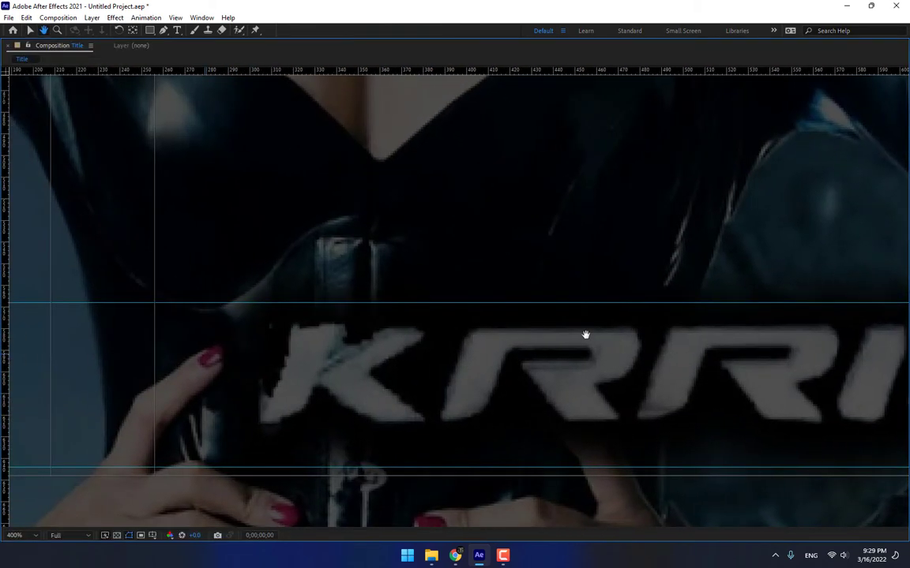
With the Pen tool, trace a closed mask around the K.
{"action": "key", "text": "v"}
{"action": "left_click", "coordinate": [163, 30]}
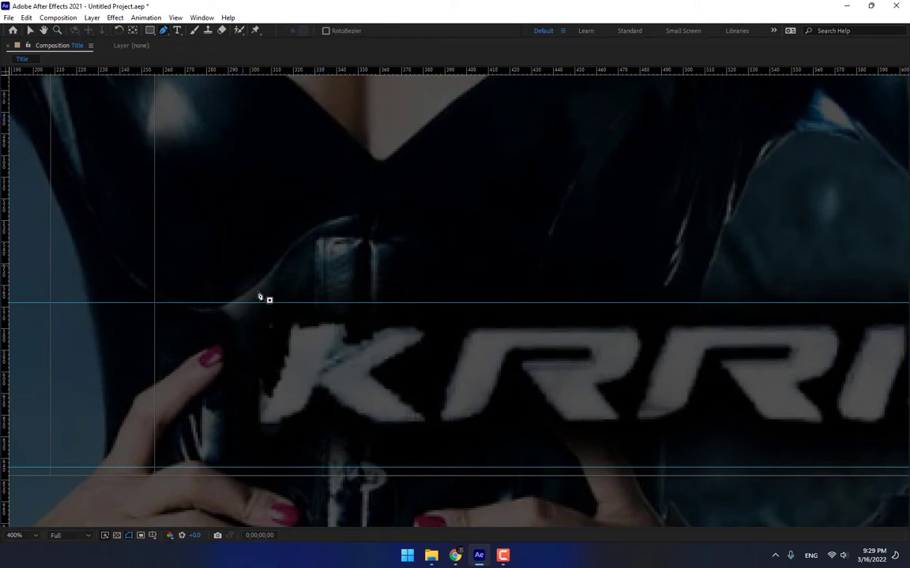
{"action": "left_click", "coordinate": [292, 325]}
{"action": "left_click", "coordinate": [259, 424]}
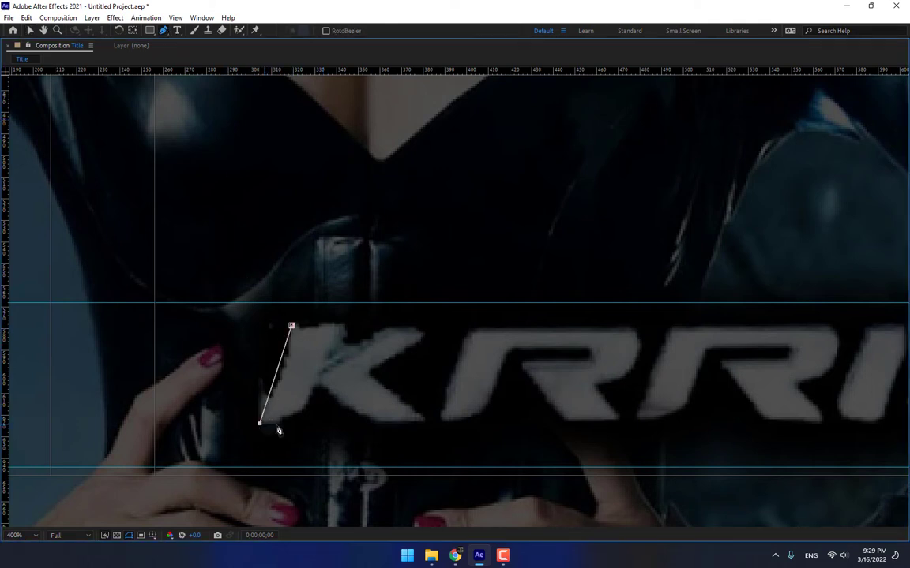
{"action": "left_click_drag", "start_coordinate": [287, 421], "coordinate": [363, 420]}
{"action": "left_click", "coordinate": [314, 387]}
{"action": "left_click", "coordinate": [425, 422]}
{"action": "left_click", "coordinate": [370, 372]}
{"action": "left_click", "coordinate": [426, 334]}
{"action": "left_click_drag", "start_coordinate": [404, 323], "coordinate": [391, 323]}
{"action": "left_click", "coordinate": [334, 363]}
Trace a closed mask around the first R, including its curved bowl.
{"action": "left_click", "coordinate": [341, 322]}
{"action": "left_click", "coordinate": [291, 325]}
{"action": "left_click", "coordinate": [441, 416]}
{"action": "left_click", "coordinate": [471, 330]}
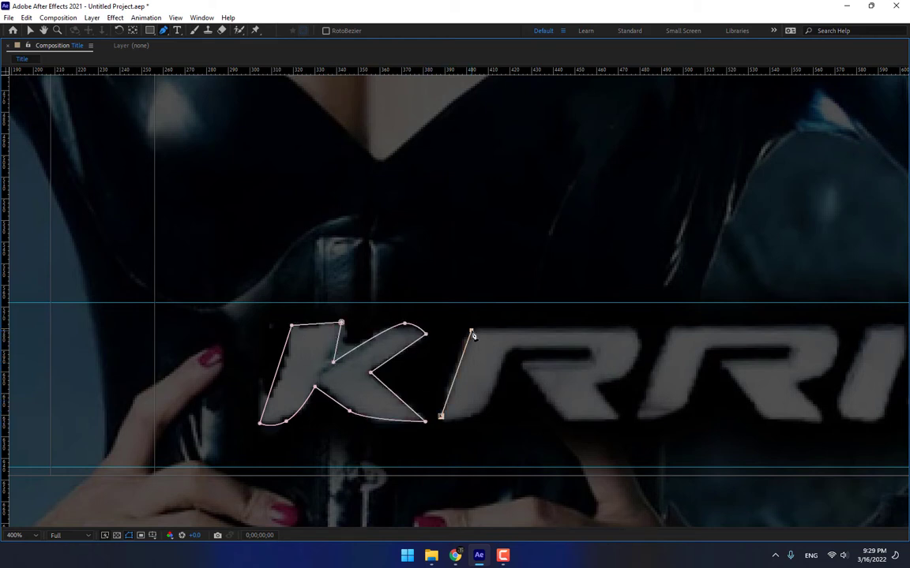
{"action": "left_click", "coordinate": [629, 329]}
{"action": "left_click_drag", "start_coordinate": [636, 360], "coordinate": [594, 349]}
{"action": "left_click", "coordinate": [597, 385]}
{"action": "left_click", "coordinate": [588, 363]}
{"action": "left_click_drag", "start_coordinate": [569, 347], "coordinate": [557, 345]}
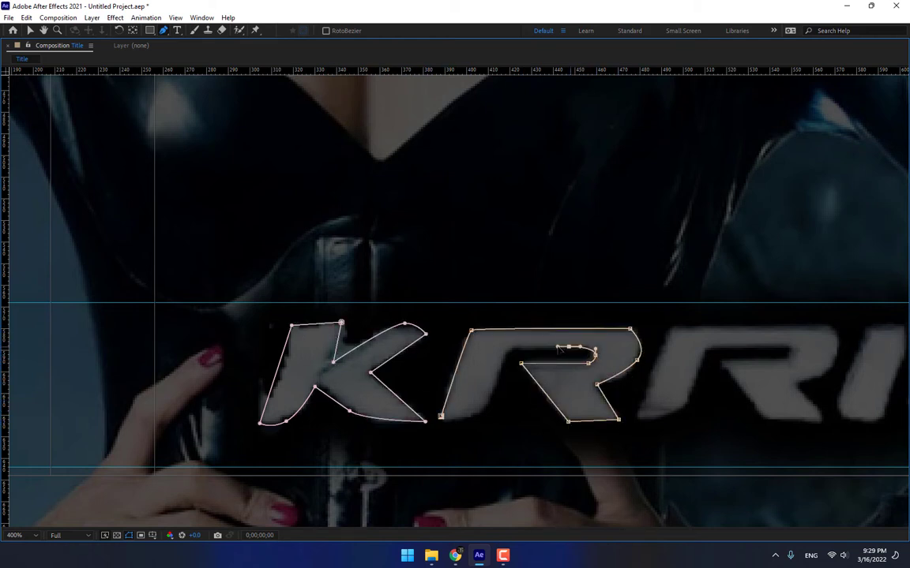
{"action": "left_click", "coordinate": [512, 348]}
{"action": "left_click", "coordinate": [486, 411]}
{"action": "left_click_drag", "start_coordinate": [462, 420], "coordinate": [446, 422]}
Trace a closed mask around the second R.
{"action": "left_click", "coordinate": [440, 419]}
{"action": "left_click", "coordinate": [636, 420]}
{"action": "left_click", "coordinate": [671, 330]}
{"action": "left_click", "coordinate": [831, 329]}
{"action": "left_click_drag", "start_coordinate": [834, 370], "coordinate": [584, 374]}
{"action": "left_click", "coordinate": [561, 374]}
{"action": "left_click", "coordinate": [589, 412]}
{"action": "left_click", "coordinate": [531, 414]}
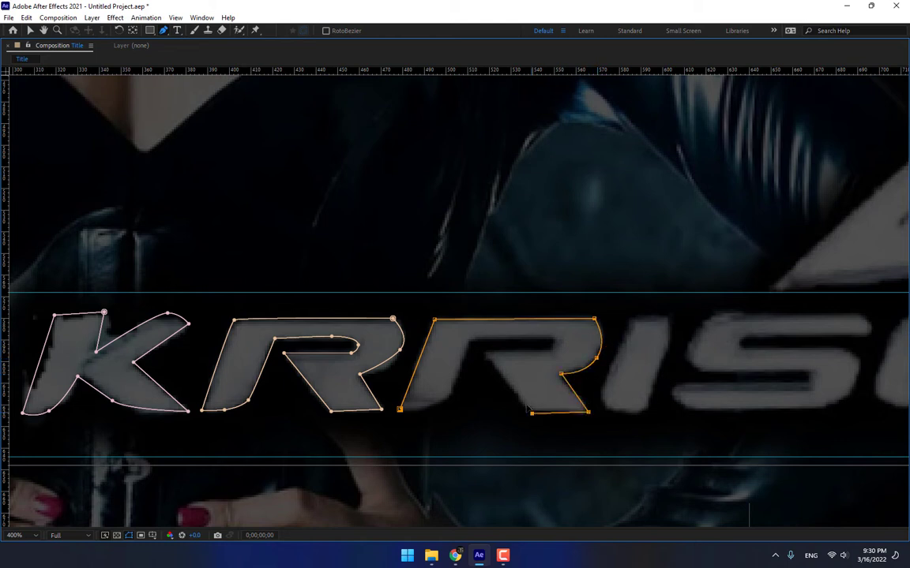
{"action": "left_click", "coordinate": [486, 354]}
{"action": "left_click", "coordinate": [472, 340]}
{"action": "left_click", "coordinate": [449, 397]}
{"action": "left_click_drag", "start_coordinate": [427, 410], "coordinate": [409, 415]}
Trace a closed mask around the I.
{"action": "left_click", "coordinate": [399, 411]}
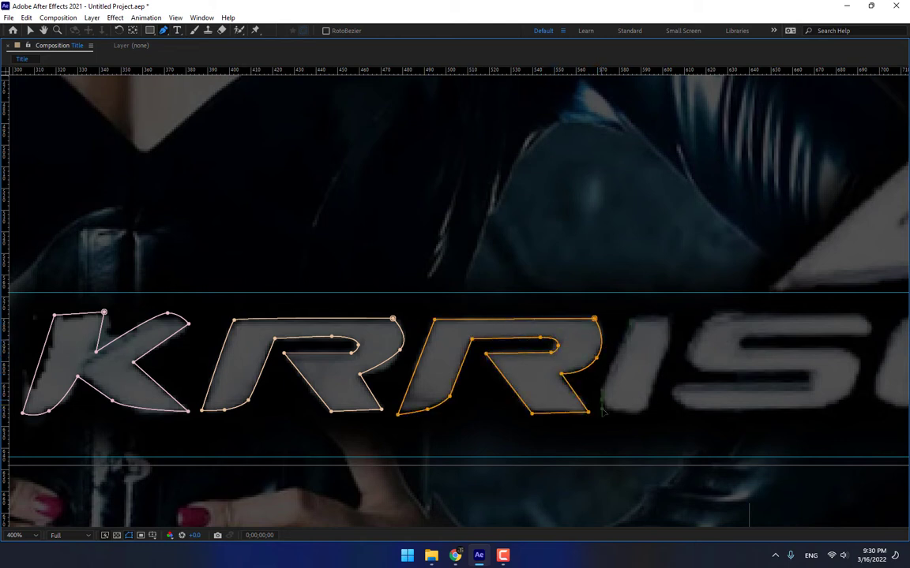
{"action": "left_click", "coordinate": [602, 409]}
{"action": "left_click_drag", "start_coordinate": [639, 414], "coordinate": [648, 413]}
{"action": "left_click", "coordinate": [670, 322]}
{"action": "left_click_drag", "start_coordinate": [764, 368], "coordinate": [600, 352]}
Trace a curved closed mask around the S.
{"action": "left_click", "coordinate": [702, 317]}
{"action": "left_click_drag", "start_coordinate": [699, 298], "coordinate": [687, 297]}
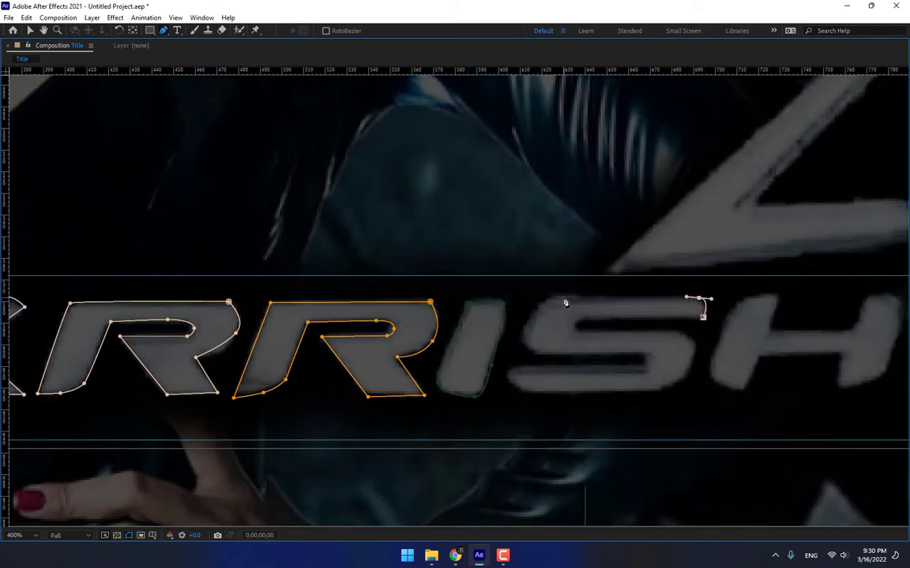
{"action": "left_click_drag", "start_coordinate": [563, 296], "coordinate": [545, 299]}
{"action": "left_click_drag", "start_coordinate": [527, 328], "coordinate": [526, 341]}
{"action": "left_click_drag", "start_coordinate": [552, 356], "coordinate": [576, 356]}
{"action": "left_click", "coordinate": [649, 357]}
{"action": "left_click", "coordinate": [647, 372]}
{"action": "mouse_move", "coordinate": [521, 369]}
{"action": "left_mouse_down"}
{"action": "mouse_move", "coordinate": [513, 370]}
{"action": "mouse_move", "coordinate": [537, 392]}
{"action": "left_mouse_up"}
{"action": "left_click_drag", "start_coordinate": [656, 391], "coordinate": [667, 391]}
{"action": "left_click_drag", "start_coordinate": [691, 362], "coordinate": [656, 331]}
{"action": "left_click", "coordinate": [574, 332]}
Trace a closed mask around the H.
{"action": "left_click", "coordinate": [576, 319]}
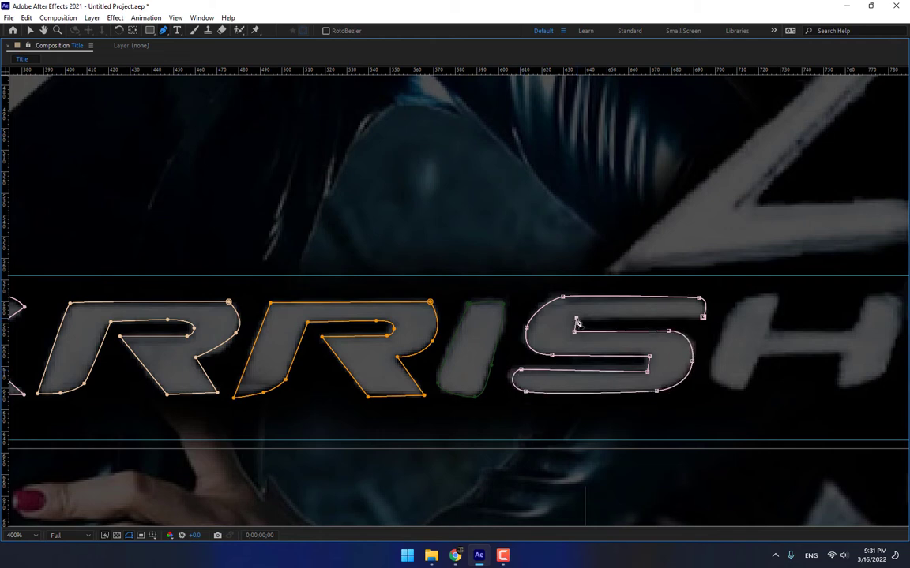
{"action": "left_click", "coordinate": [703, 317]}
{"action": "left_click_drag", "start_coordinate": [777, 315], "coordinate": [575, 298]}
{"action": "left_click", "coordinate": [684, 356]}
{"action": "left_click_drag", "start_coordinate": [652, 369], "coordinate": [634, 372]}
{"action": "left_click", "coordinate": [634, 363]}
{"action": "left_click", "coordinate": [642, 338]}
Trace a closed mask around the 4 and pull its bottom tip lower.
{"action": "left_click", "coordinate": [559, 337]}
{"action": "left_click", "coordinate": [542, 372]}
{"action": "left_click", "coordinate": [509, 360]}
{"action": "left_click_drag", "start_coordinate": [541, 281], "coordinate": [553, 278]}
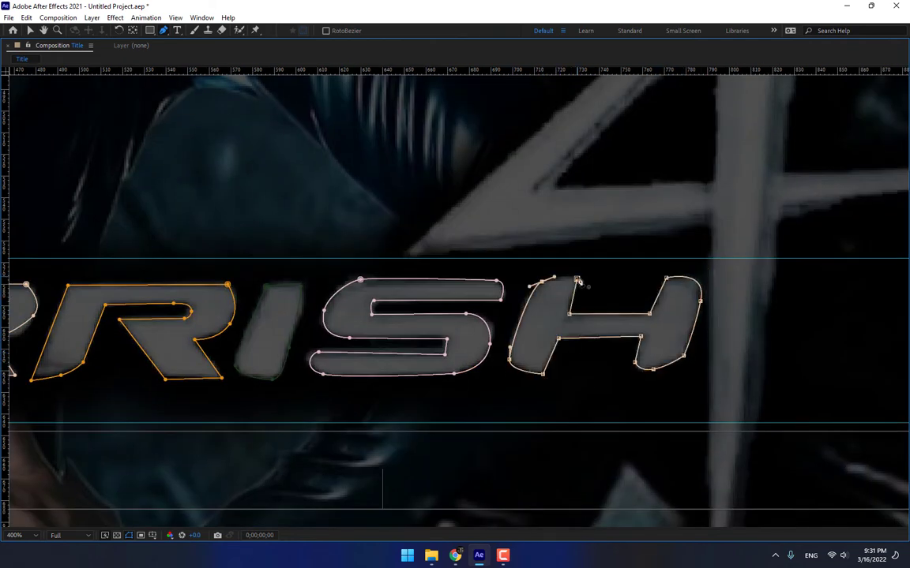
{"action": "left_click", "coordinate": [564, 101]}
{"action": "left_click", "coordinate": [536, 137]}
{"action": "left_click", "coordinate": [492, 158]}
{"action": "left_click", "coordinate": [367, 278]}
{"action": "left_click", "coordinate": [517, 263]}
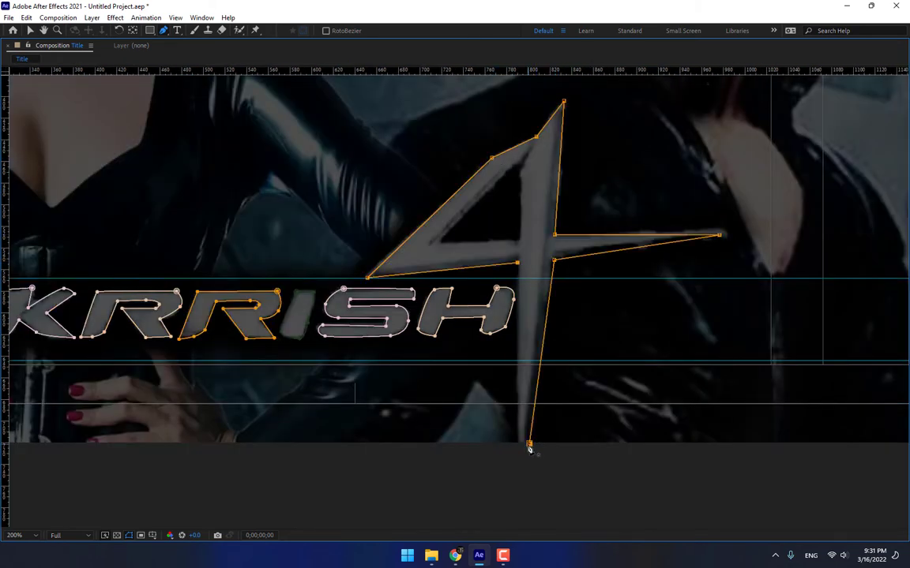
{"action": "left_click", "coordinate": [529, 444]}
{"action": "left_click_drag", "start_coordinate": [529, 444], "coordinate": [521, 459]}
Draw a triangular mask for the hole inside the 4 and restore the panel layout.
{"action": "left_click", "coordinate": [518, 164]}
{"action": "left_click", "coordinate": [439, 241]}
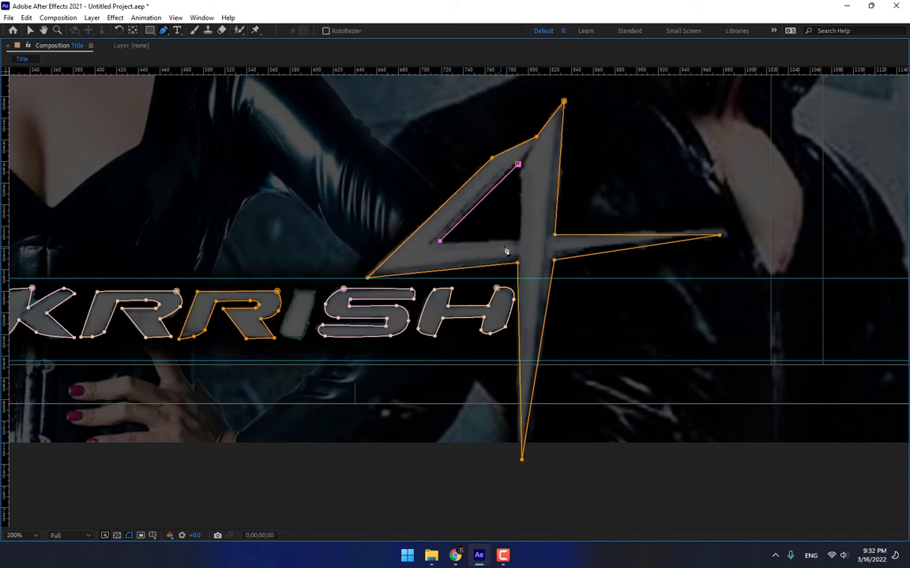
{"action": "left_click", "coordinate": [520, 242]}
{"action": "left_click", "coordinate": [518, 164]}
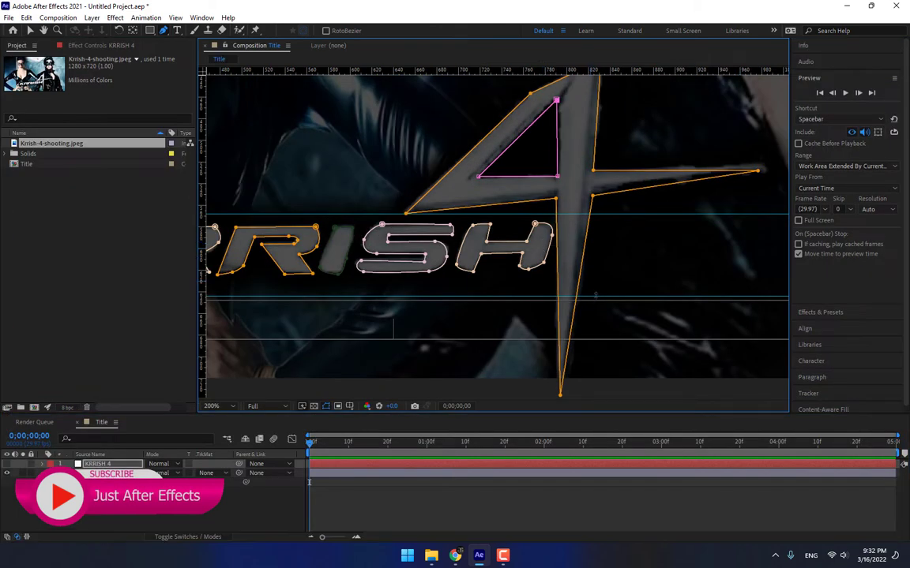
{"action": "key", "text": "grave"}
Delete the Krrish-4-shooting background photo layer.
{"action": "scroll", "coordinate": [457, 254], "scroll_direction": "down", "scroll_amount": 1}
{"action": "left_click_drag", "start_coordinate": [433, 242], "coordinate": [474, 297]}
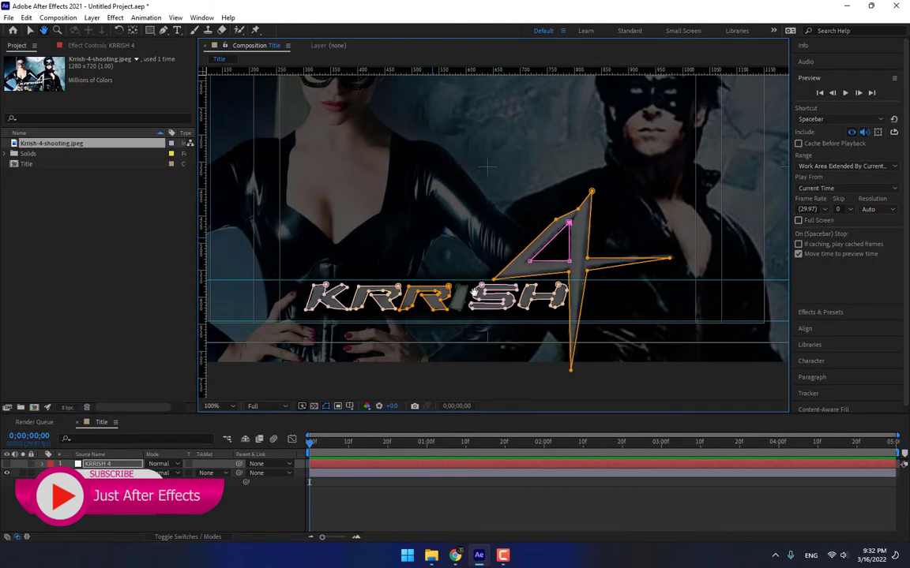
{"action": "left_click", "coordinate": [120, 473]}
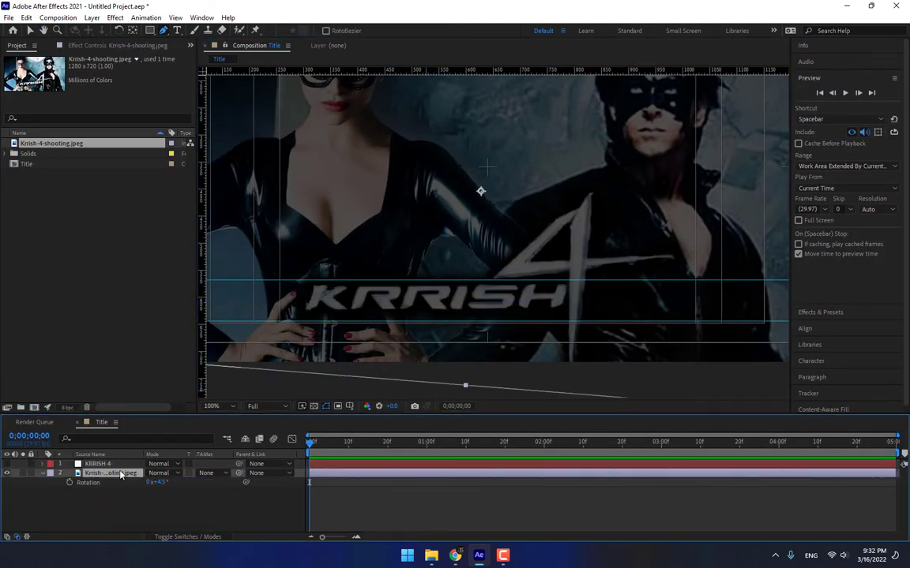
{"action": "key", "text": "Delete"}
Set Mask 8 on the KRRISH 4 layer to Subtract to hollow out the 4.
{"action": "left_click", "coordinate": [106, 464]}
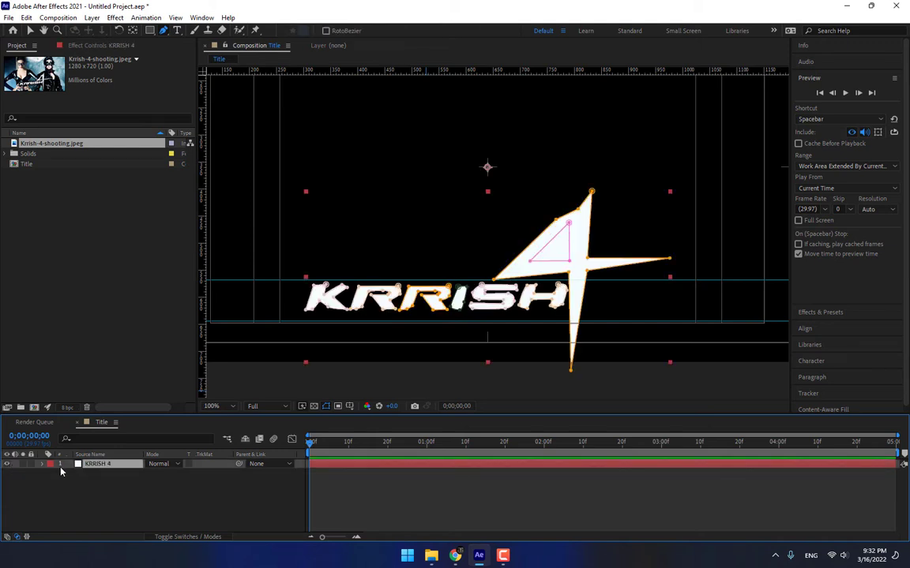
{"action": "key", "text": "m"}
{"action": "scroll", "coordinate": [236, 493], "scroll_direction": "down", "scroll_amount": 5}
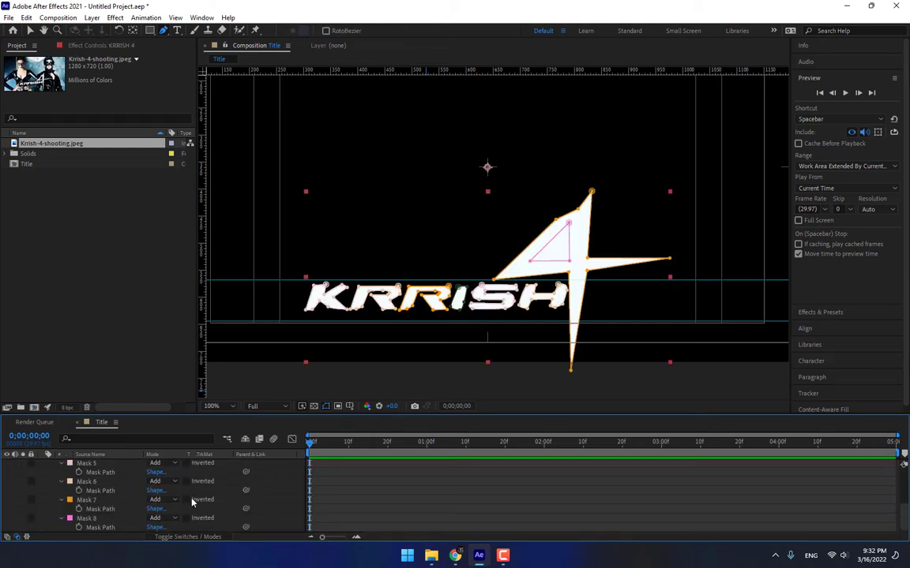
{"action": "left_click", "coordinate": [91, 521]}
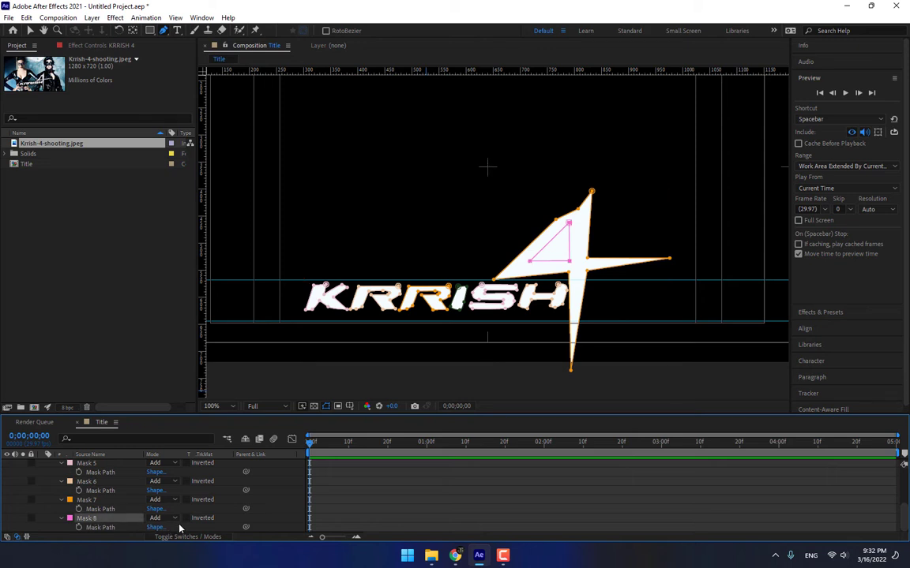
{"action": "left_click", "coordinate": [161, 518]}
{"action": "left_click", "coordinate": [187, 460]}
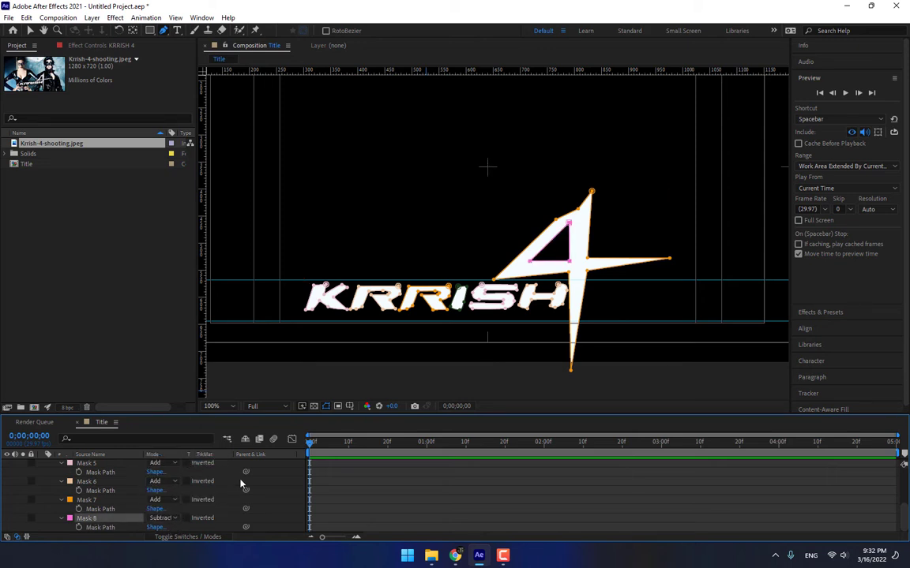
{"action": "left_click", "coordinate": [274, 526]}
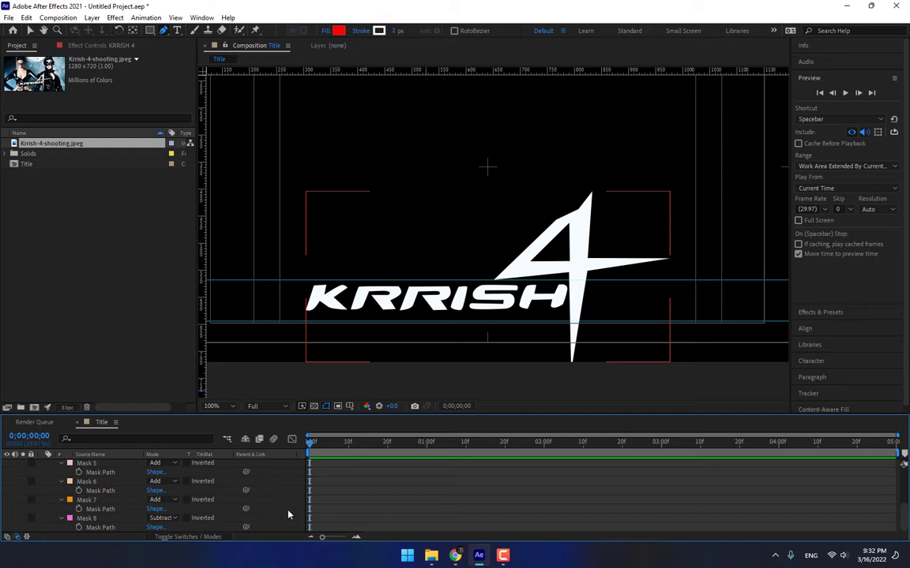
Create a new solid layer named 3D Logo.
{"action": "key", "text": "ctrl+y"}
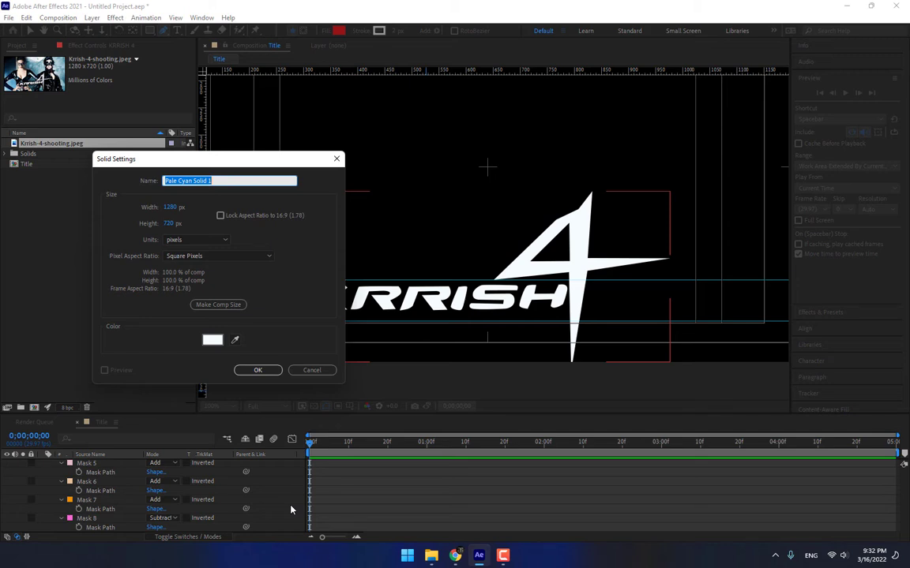
{"action": "type", "text": "3D Logo"}
{"action": "left_click", "coordinate": [260, 371]}
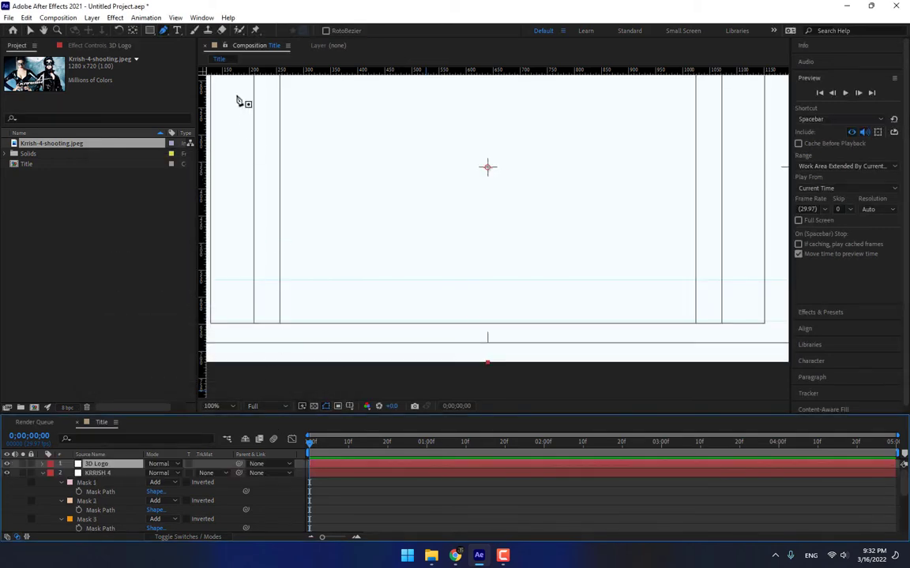
Apply Video Copilot Element to 3D Logo with KRRISH 4 as Path Layer 1.
{"action": "left_click", "coordinate": [141, 17]}
{"action": "mouse_move", "coordinate": [113, 16]}
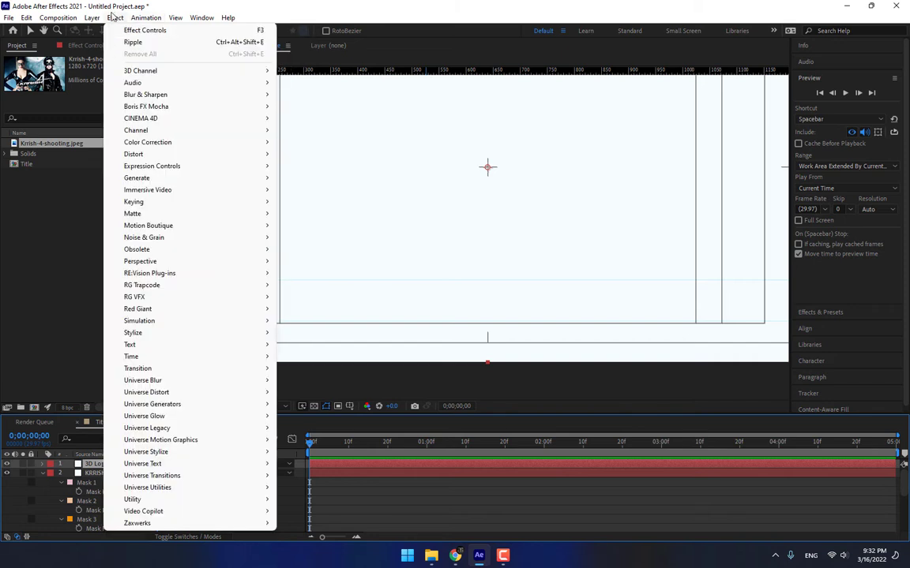
{"action": "mouse_move", "coordinate": [165, 513]}
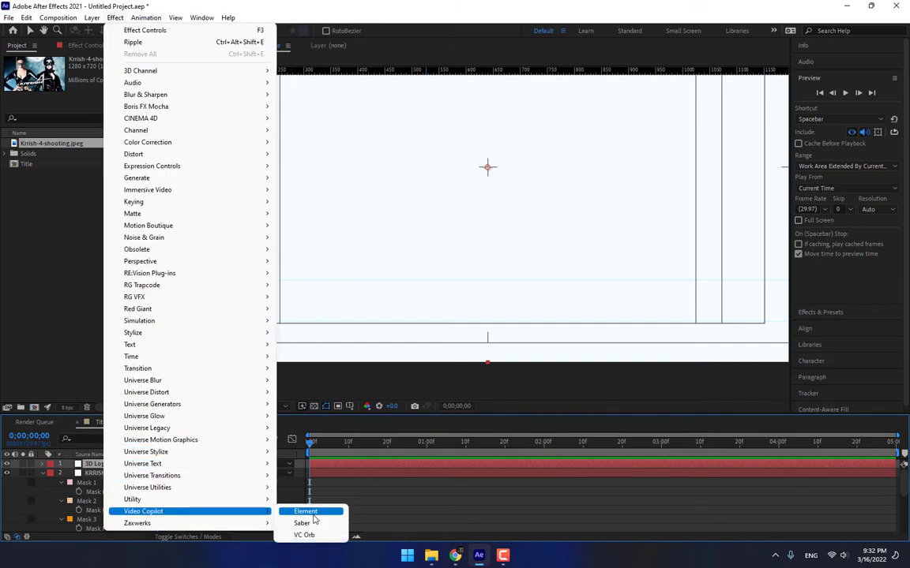
{"action": "left_click", "coordinate": [313, 517]}
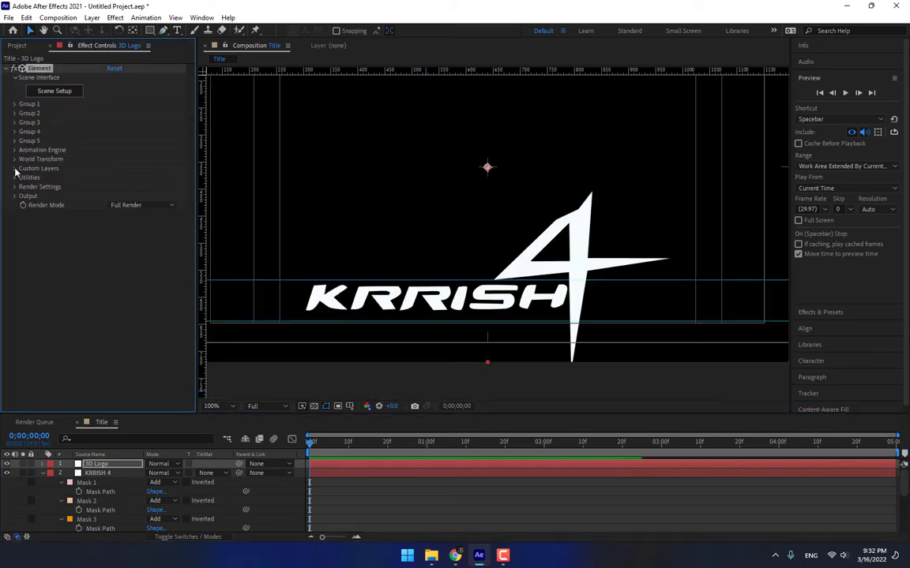
{"action": "left_click", "coordinate": [15, 169]}
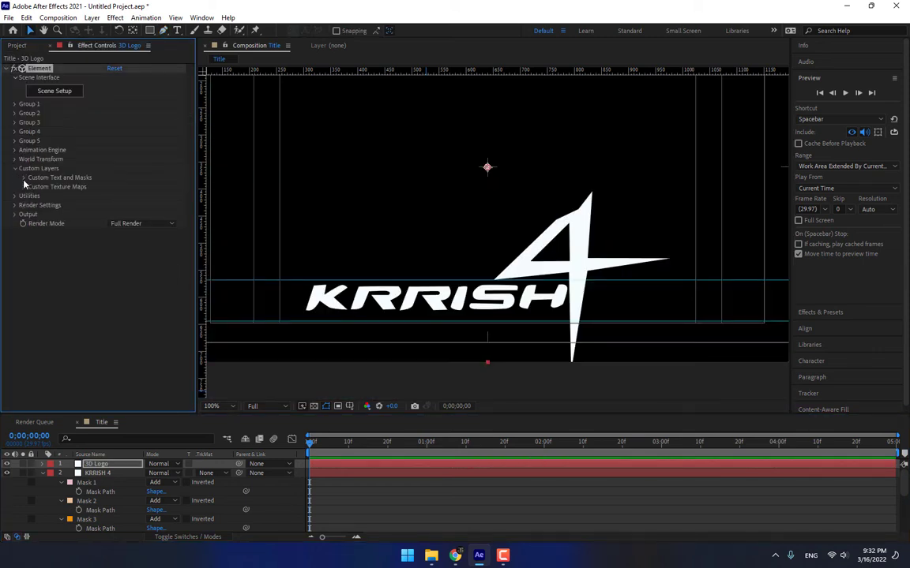
{"action": "left_click", "coordinate": [24, 179]}
{"action": "left_click", "coordinate": [120, 186]}
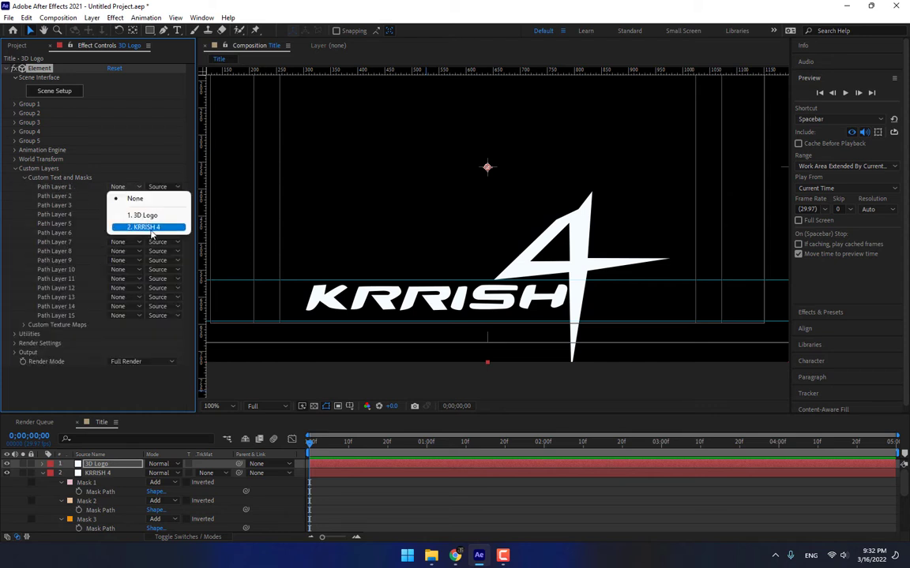
{"action": "left_click", "coordinate": [150, 227]}
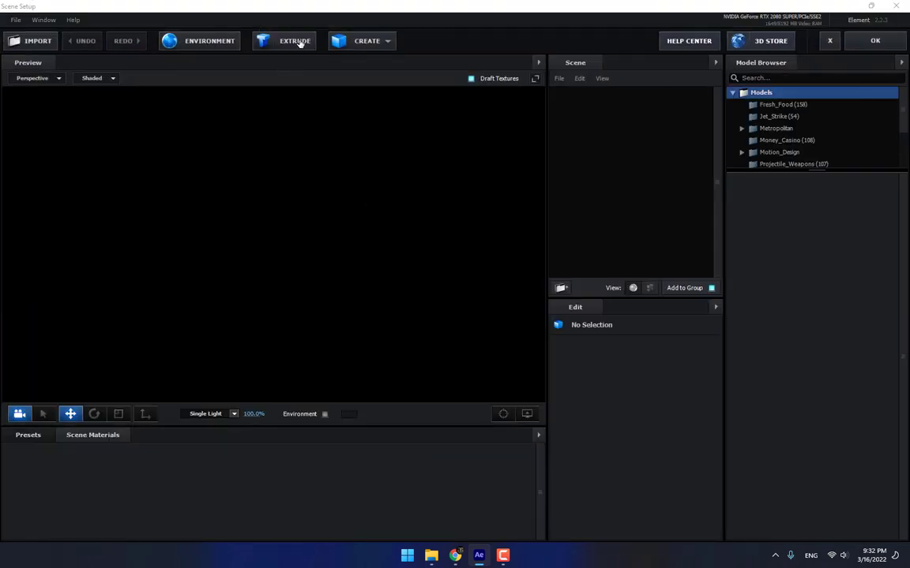
Extrude the KRRISH 4 path into a 3D model and browse the Physical bevel presets.
{"action": "left_click", "coordinate": [298, 43]}
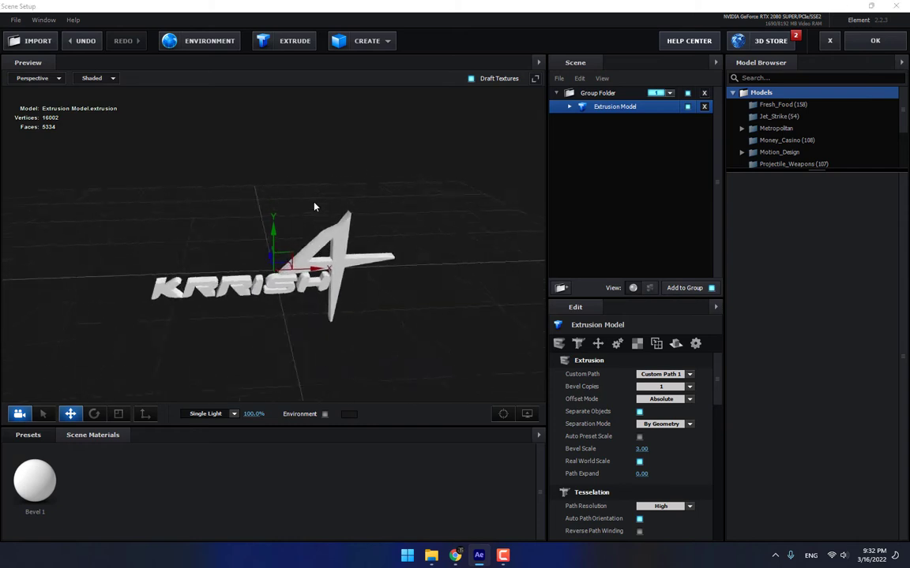
{"action": "left_click_drag", "start_coordinate": [315, 207], "coordinate": [345, 196]}
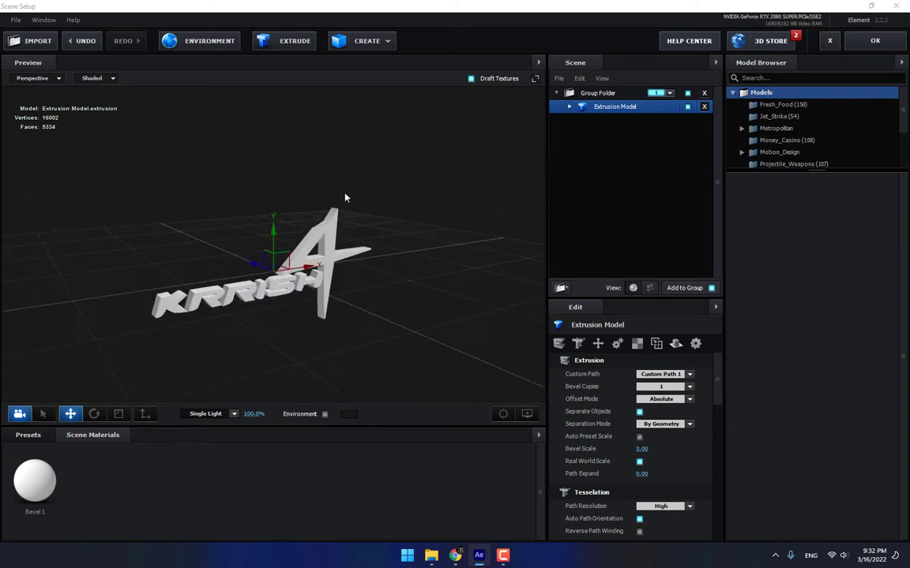
{"action": "left_click", "coordinate": [45, 438]}
{"action": "left_click", "coordinate": [36, 450]}
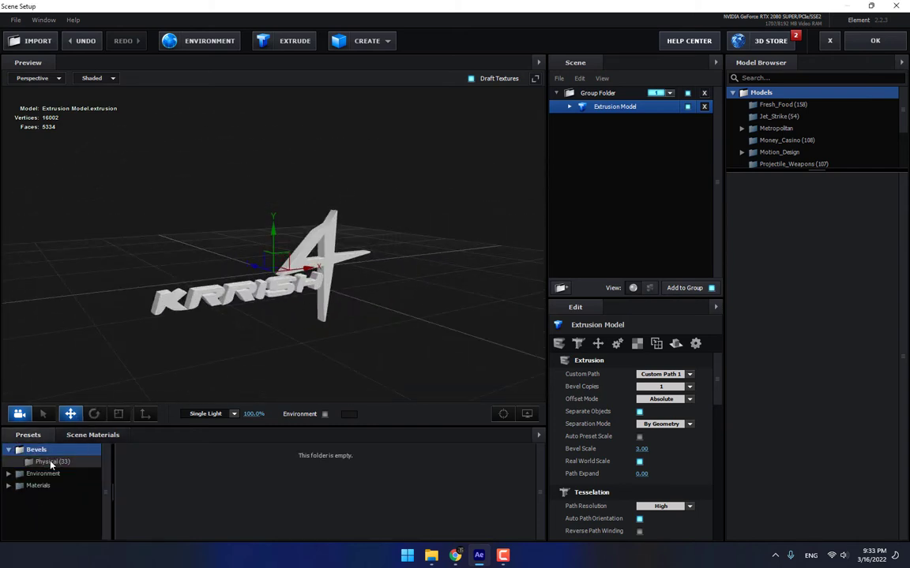
{"action": "left_click", "coordinate": [51, 463]}
{"action": "left_click_drag", "start_coordinate": [198, 426], "coordinate": [210, 374]}
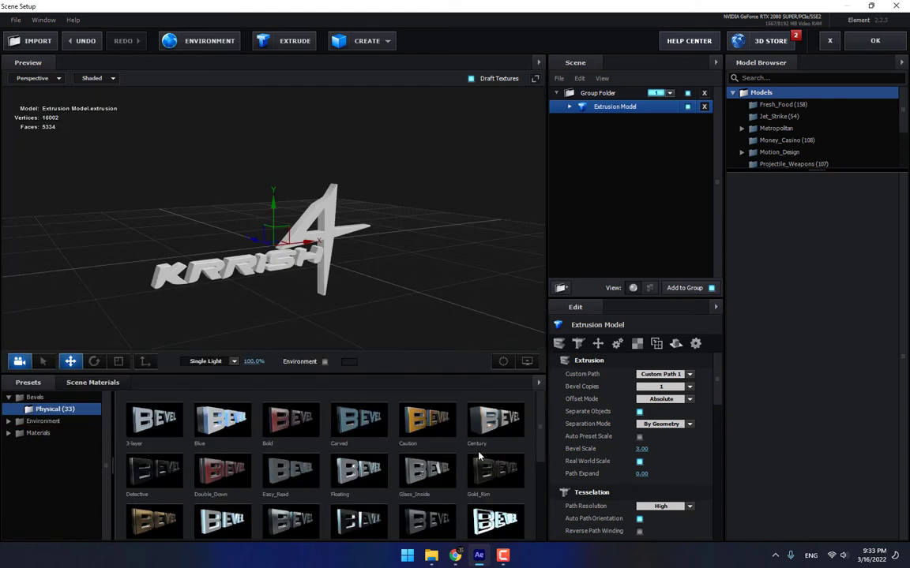
{"action": "scroll", "coordinate": [481, 460], "scroll_direction": "down", "scroll_amount": 4}
Try the Stripes bevel, then apply Racing and show the model's bevel materials.
{"action": "left_click", "coordinate": [495, 468]}
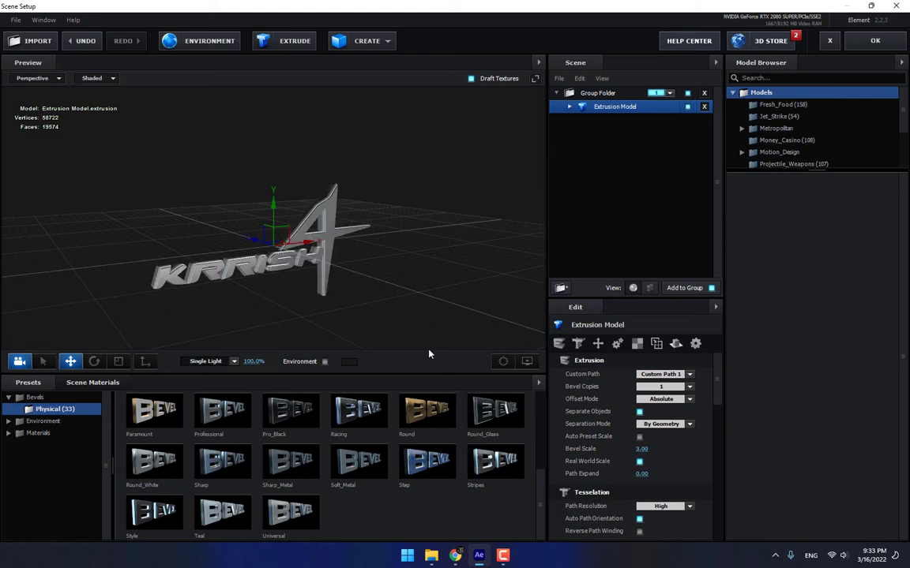
{"action": "left_click_drag", "start_coordinate": [422, 351], "coordinate": [322, 211]}
{"action": "scroll", "coordinate": [340, 213], "scroll_direction": "up", "scroll_amount": 3}
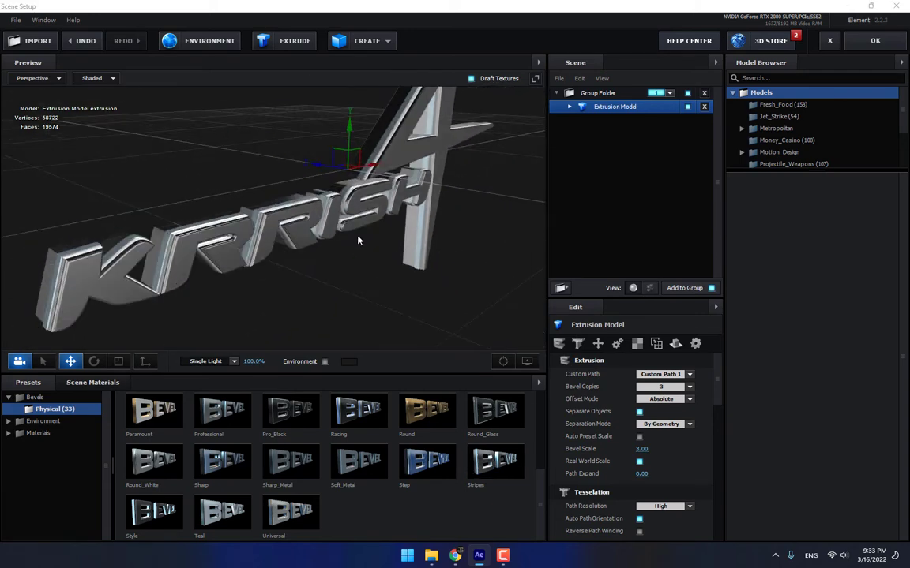
{"action": "left_click", "coordinate": [338, 423]}
{"action": "left_click_drag", "start_coordinate": [379, 312], "coordinate": [401, 302]}
{"action": "left_click", "coordinate": [569, 107]}
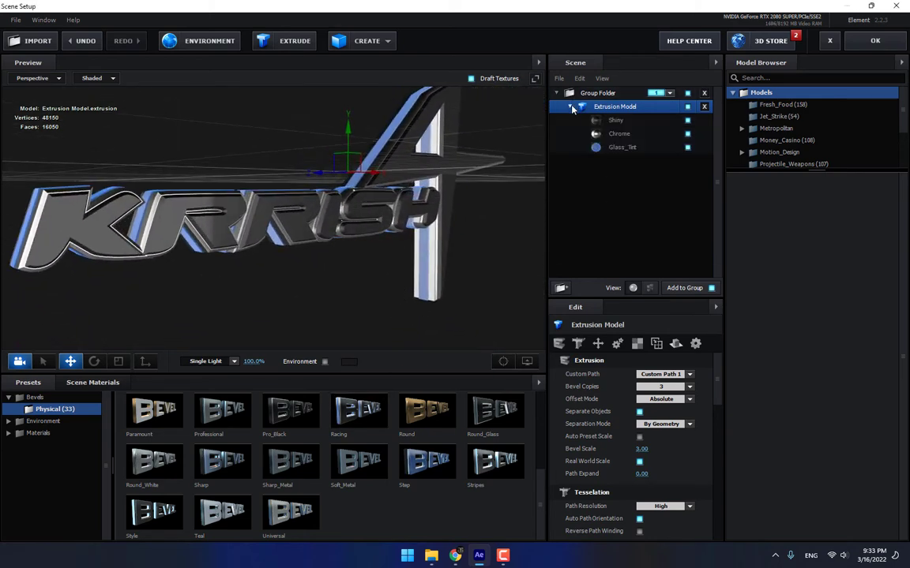
Swap the Shiny material for Chrome and make the second Chrome surface Black_Outline.
{"action": "left_click", "coordinate": [617, 120]}
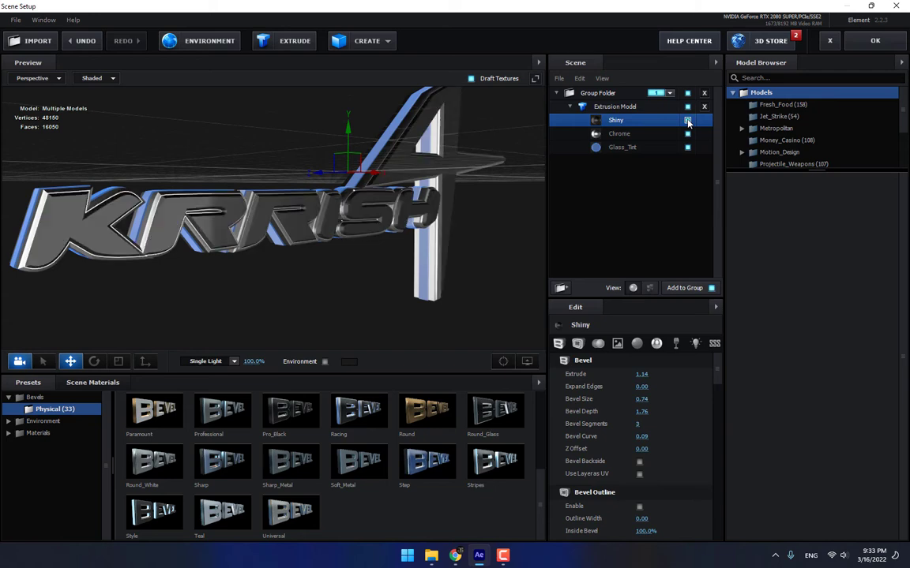
{"action": "left_click_drag", "start_coordinate": [520, 220], "coordinate": [470, 198]}
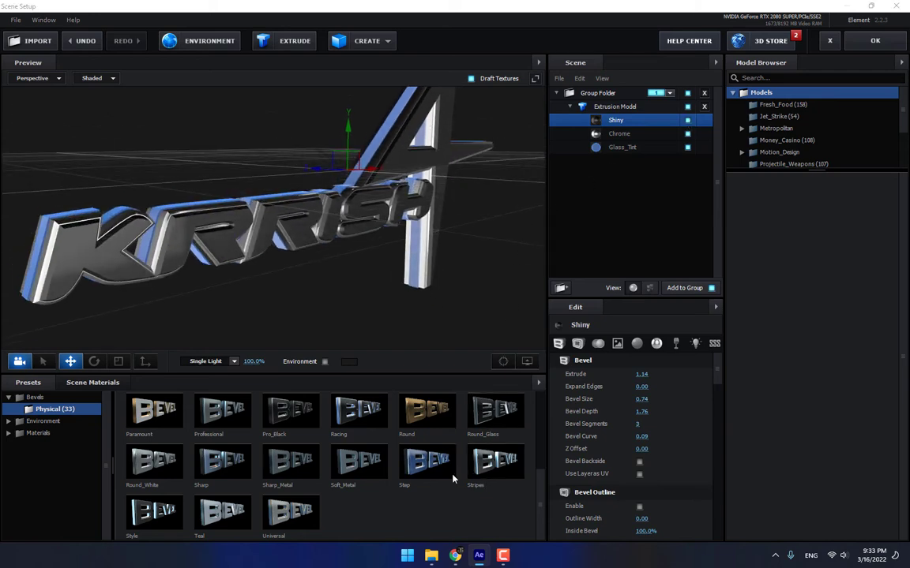
{"action": "left_click", "coordinate": [77, 432]}
{"action": "left_click", "coordinate": [55, 446]}
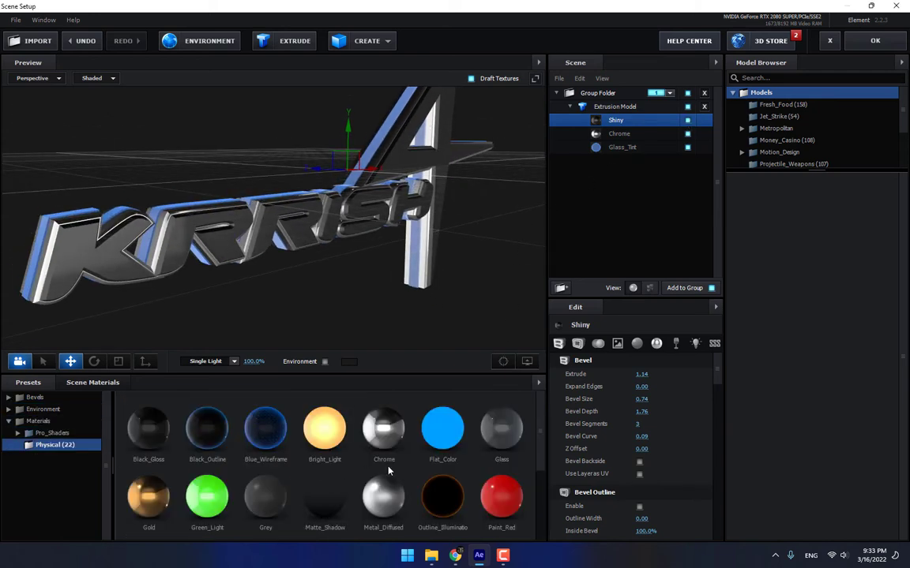
{"action": "left_click_drag", "start_coordinate": [381, 434], "coordinate": [624, 123]}
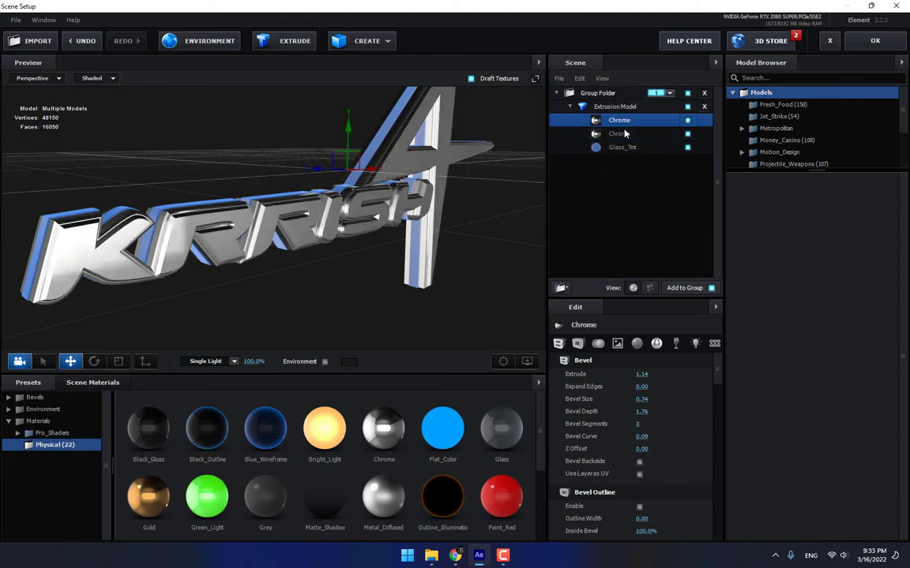
{"action": "left_click_drag", "start_coordinate": [421, 239], "coordinate": [444, 228]}
{"action": "left_click_drag", "start_coordinate": [457, 240], "coordinate": [456, 233]}
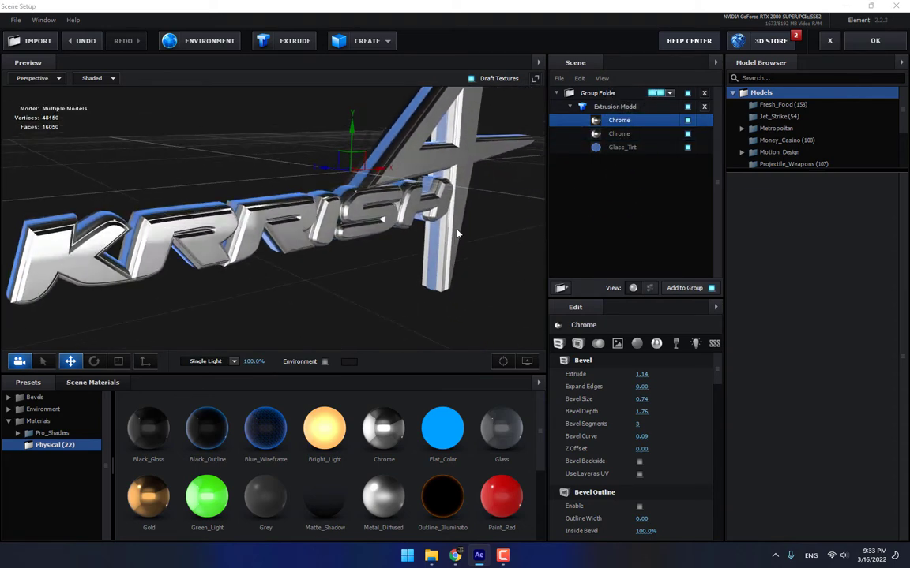
{"action": "left_click", "coordinate": [627, 135]}
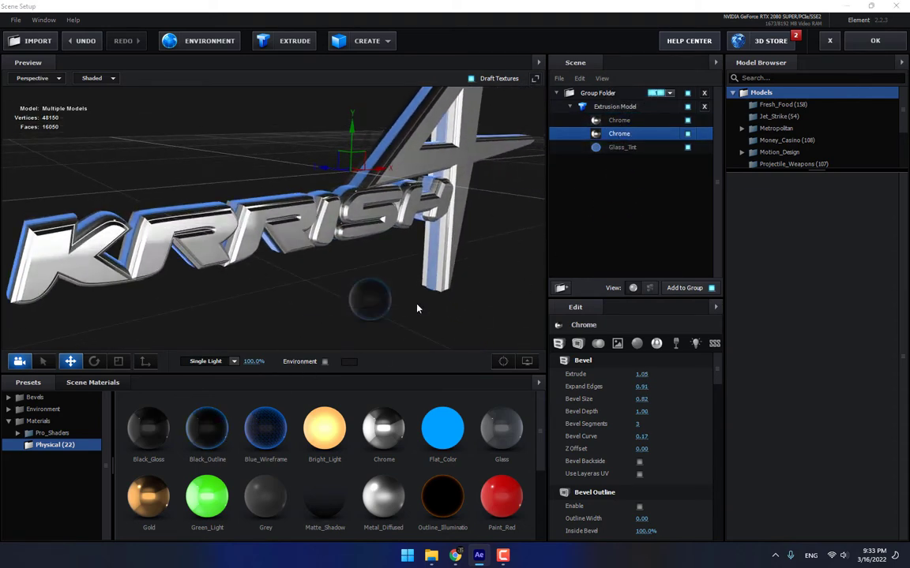
{"action": "left_click_drag", "start_coordinate": [622, 139], "coordinate": [622, 139]}
{"action": "left_click_drag", "start_coordinate": [506, 234], "coordinate": [456, 198]}
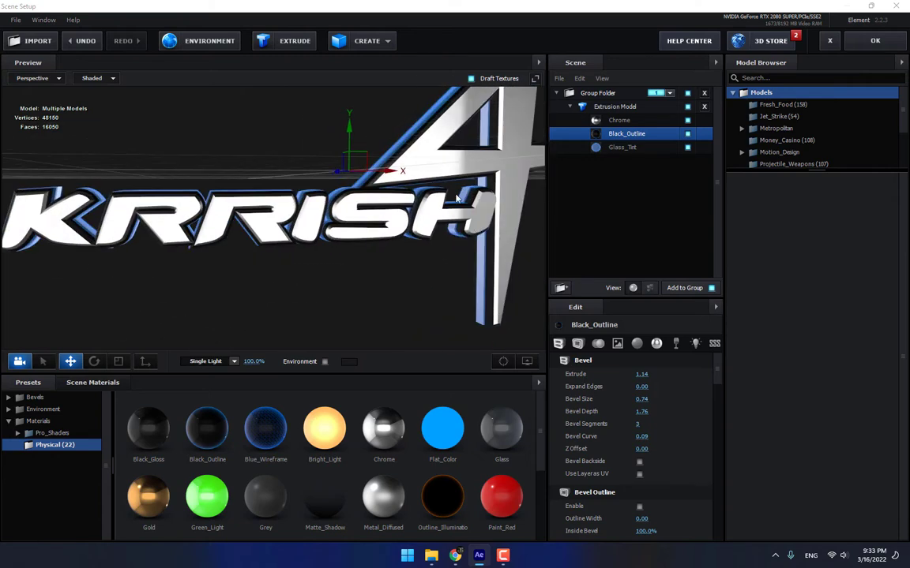
Set the environment map to Basic_2K_12 and apply the scene back to After Effects.
{"action": "left_click", "coordinate": [209, 41]}
{"action": "left_click", "coordinate": [448, 187]}
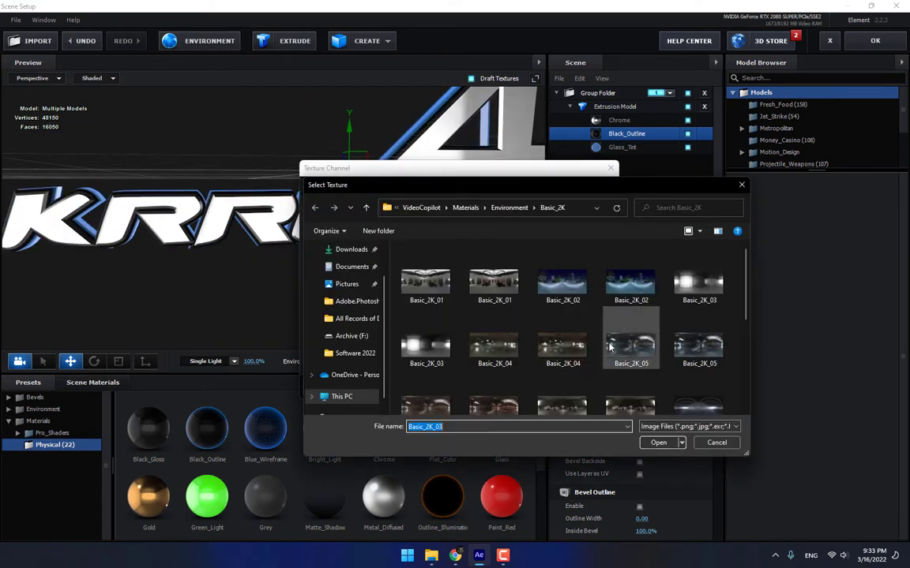
{"action": "scroll", "coordinate": [675, 359], "scroll_direction": "down", "scroll_amount": 3}
{"action": "scroll", "coordinate": [629, 368], "scroll_direction": "up", "scroll_amount": 3}
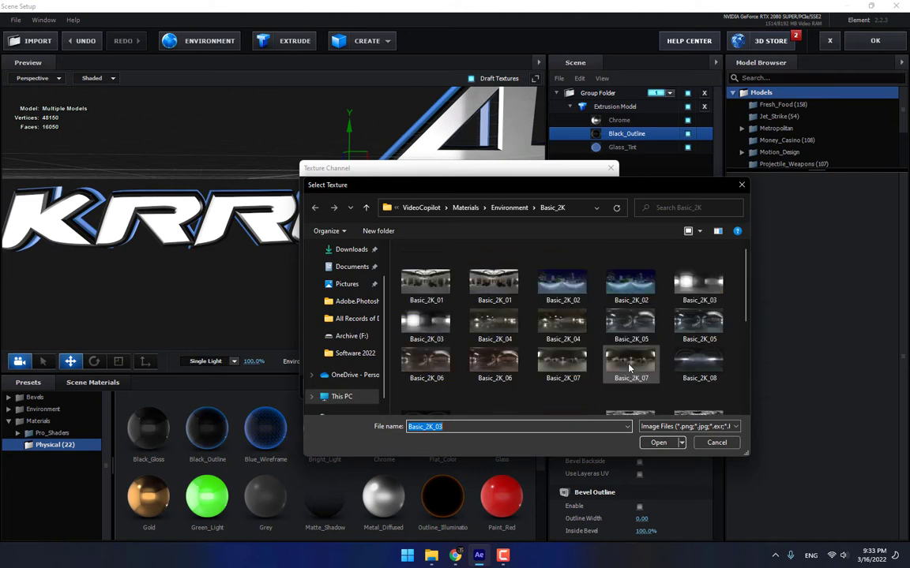
{"action": "scroll", "coordinate": [629, 368], "scroll_direction": "down", "scroll_amount": 2}
{"action": "double_click", "coordinate": [640, 379]}
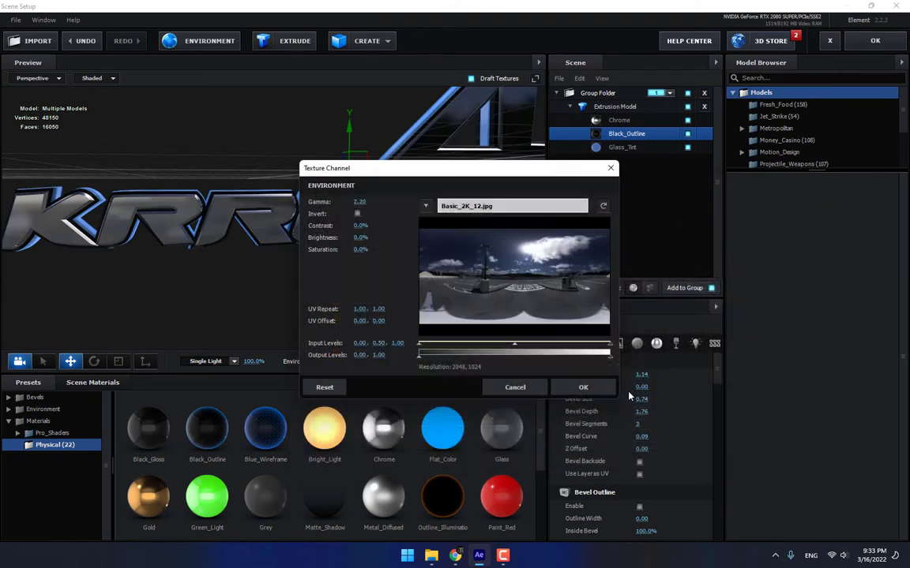
{"action": "left_click", "coordinate": [583, 386]}
{"action": "mouse_move", "coordinate": [442, 297]}
{"action": "left_mouse_down"}
{"action": "mouse_move", "coordinate": [416, 291]}
{"action": "mouse_move", "coordinate": [452, 313]}
{"action": "mouse_move", "coordinate": [447, 296]}
{"action": "mouse_move", "coordinate": [454, 300]}
{"action": "left_mouse_up"}
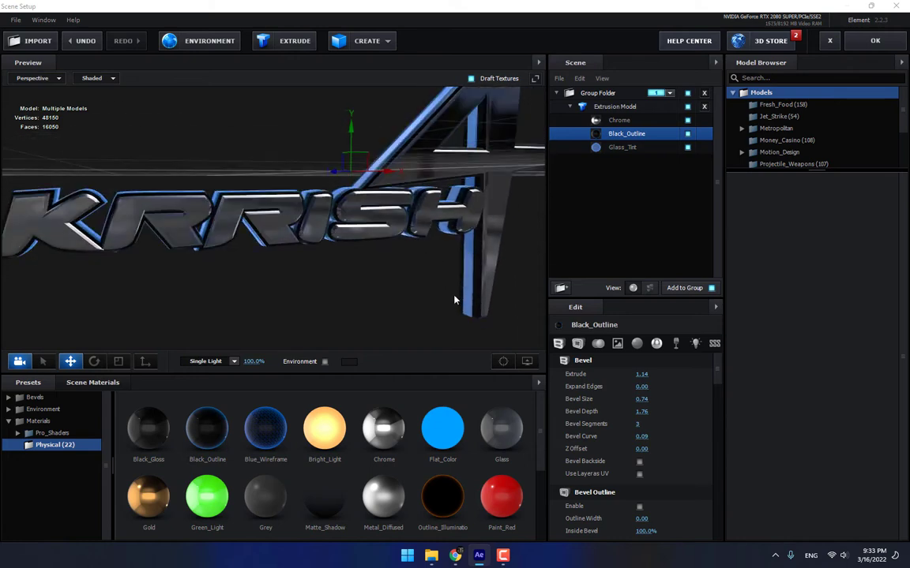
{"action": "left_click", "coordinate": [867, 45]}
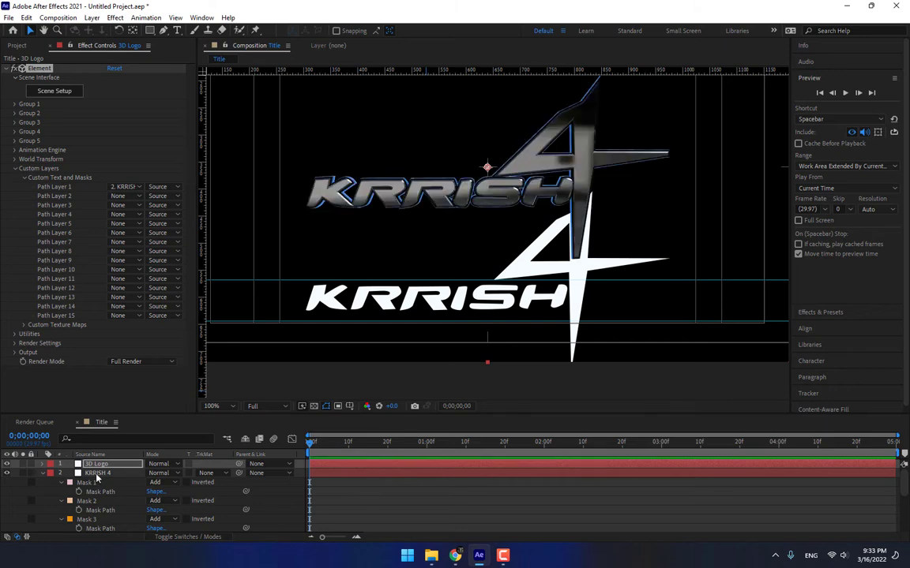
Add a new camera to the Title comp using the 24mm preset.
{"action": "right_click", "coordinate": [278, 504]}
{"action": "mouse_move", "coordinate": [395, 370]}
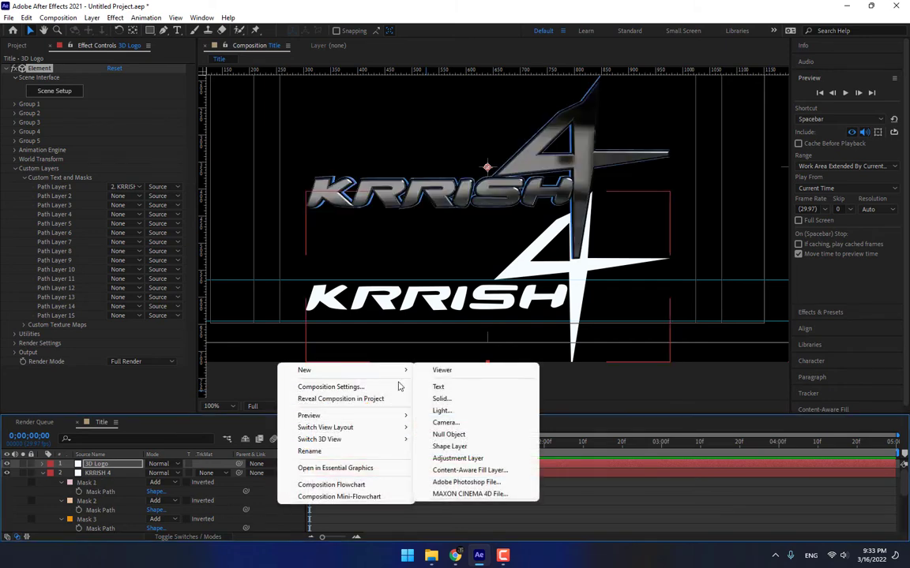
{"action": "left_click", "coordinate": [444, 422]}
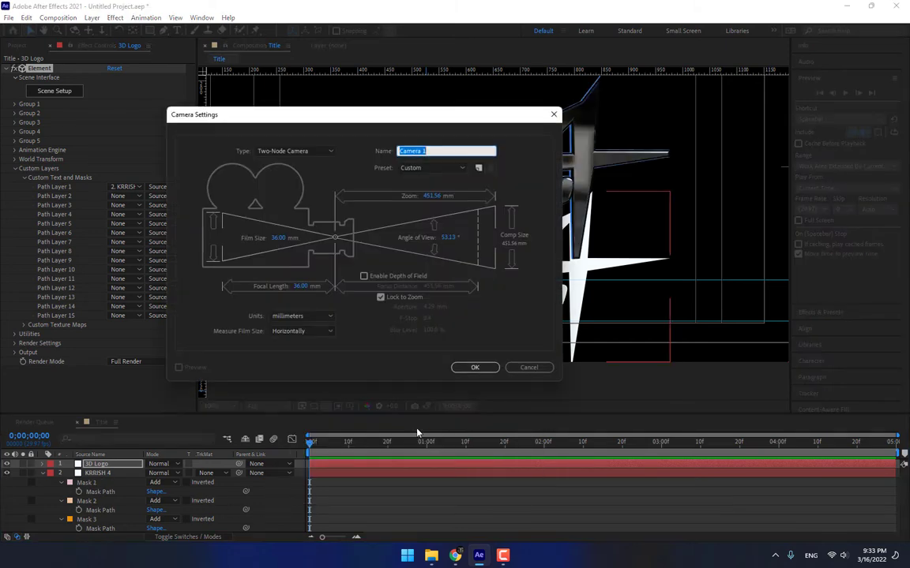
{"action": "left_click", "coordinate": [433, 167]}
{"action": "left_click", "coordinate": [430, 219]}
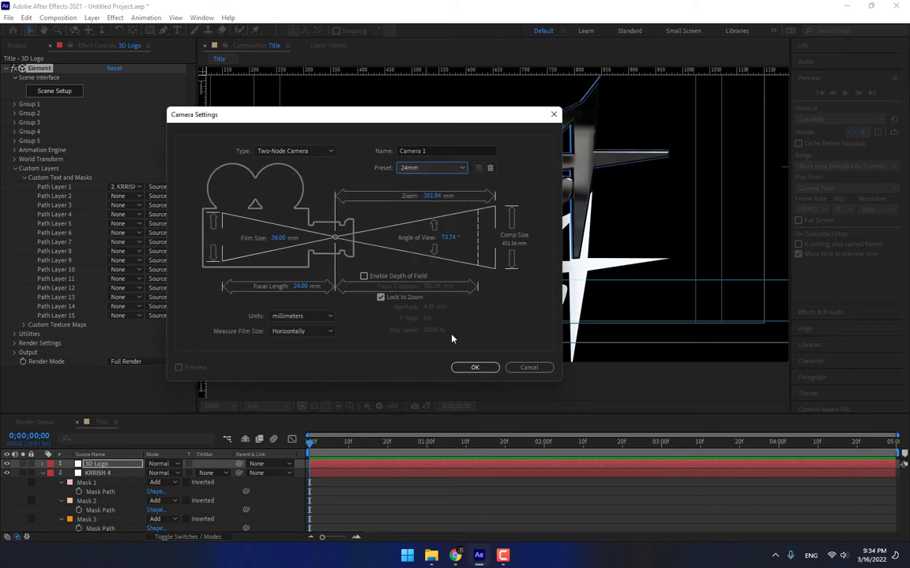
{"action": "left_click", "coordinate": [474, 368]}
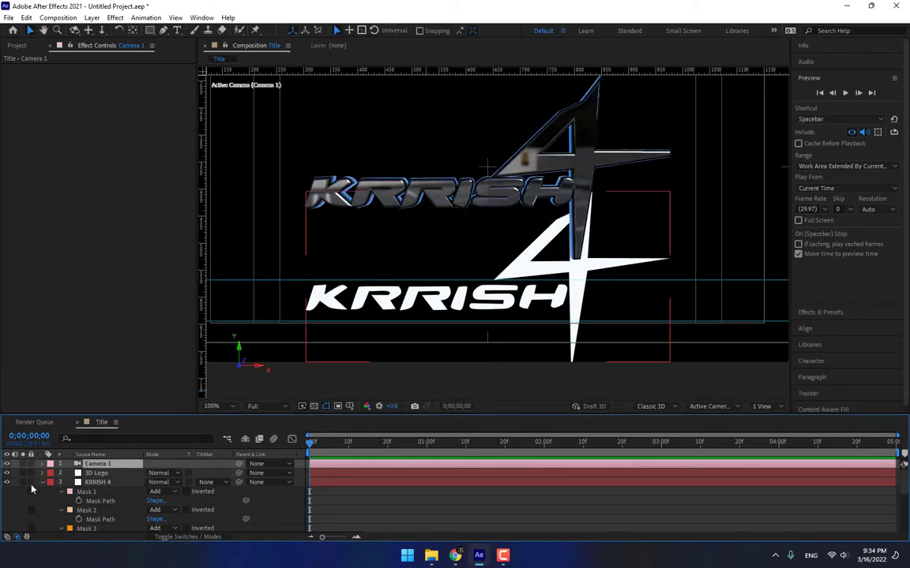
Hide and collapse the flat KRRISH 4 layer, then select the 3D Logo layer.
{"action": "left_click", "coordinate": [6, 483]}
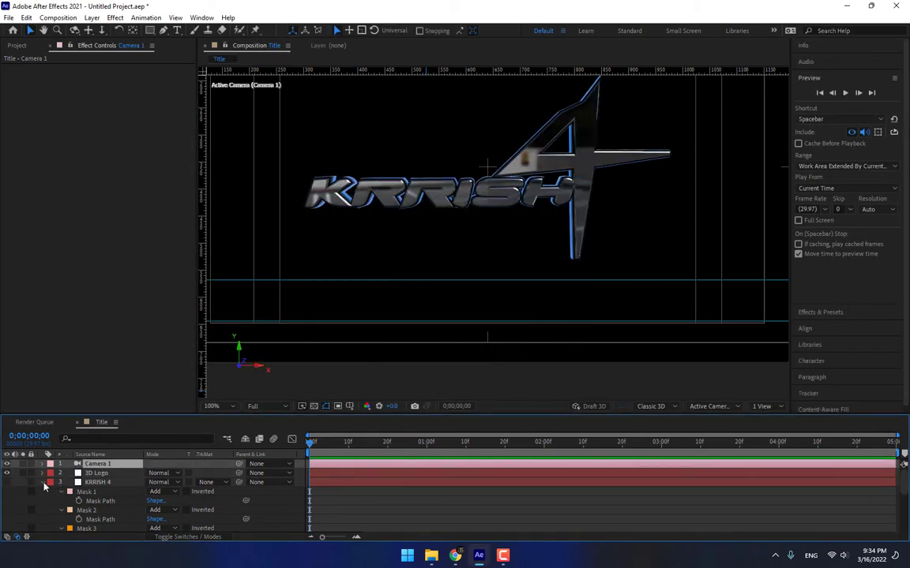
{"action": "left_click", "coordinate": [43, 483]}
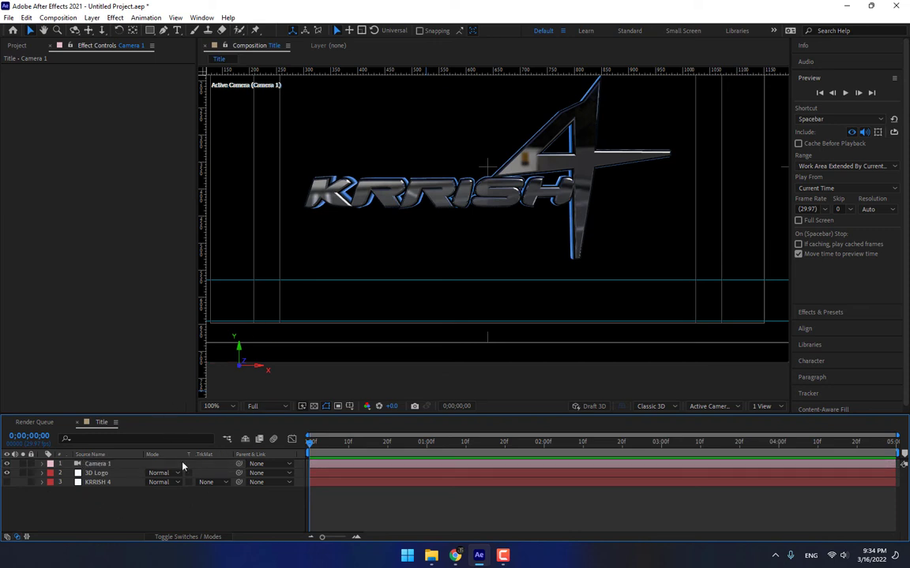
{"action": "left_click", "coordinate": [104, 482]}
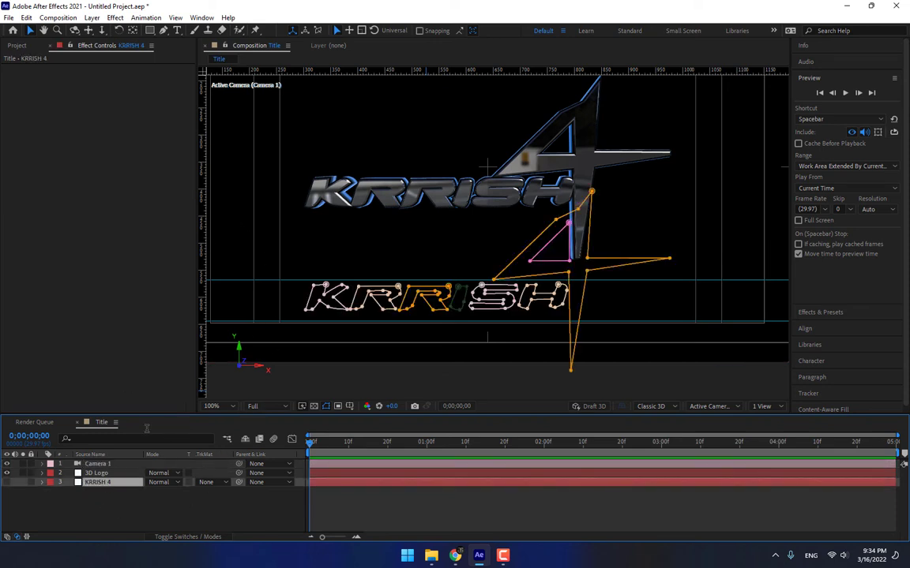
{"action": "left_click", "coordinate": [111, 474]}
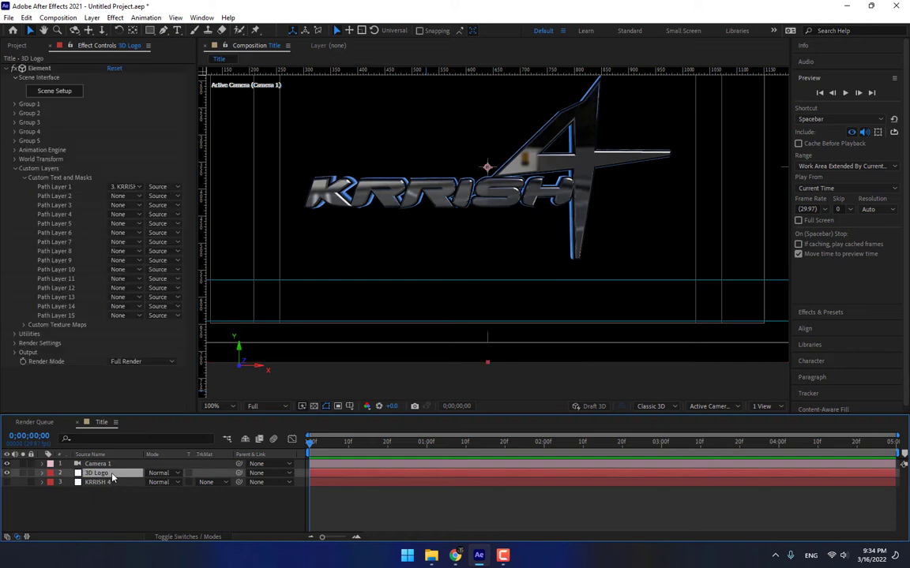
Browse the environment textures to Environment > BackLight_Environments > BackLight_4K.
{"action": "left_click", "coordinate": [56, 92]}
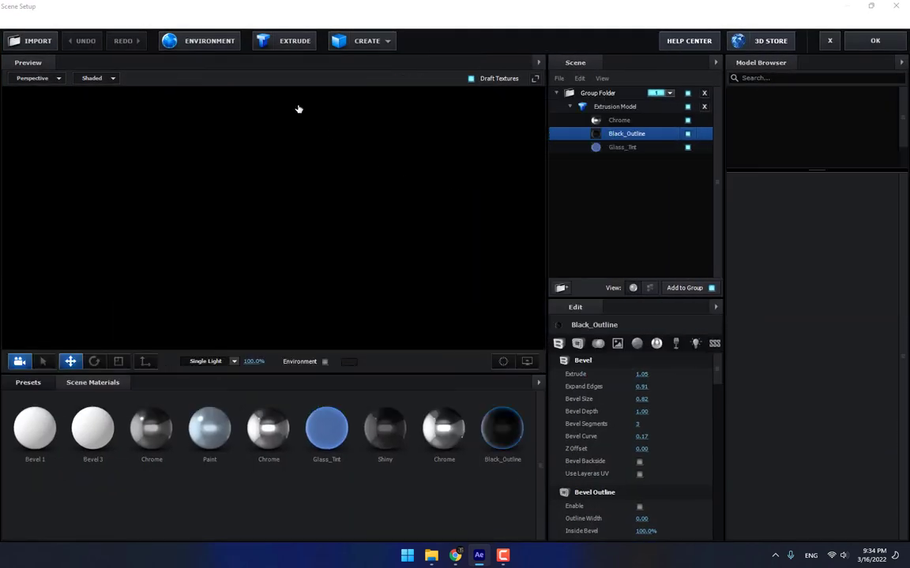
{"action": "left_click", "coordinate": [224, 46]}
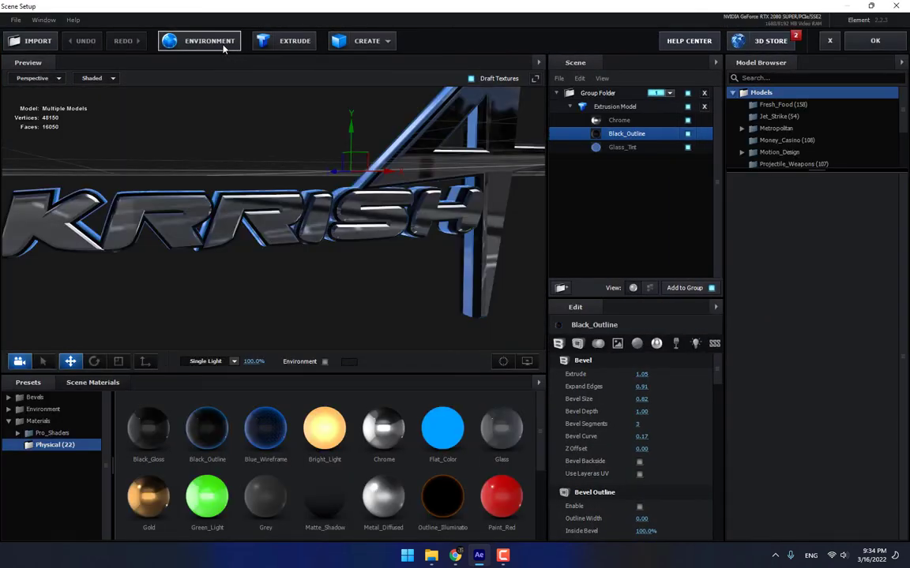
{"action": "left_click", "coordinate": [491, 207]}
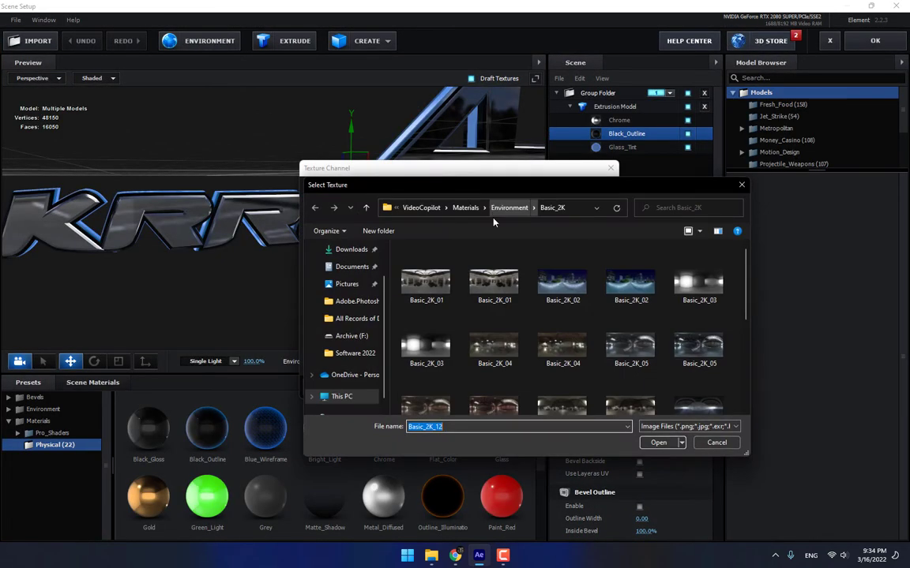
{"action": "left_click", "coordinate": [479, 205]}
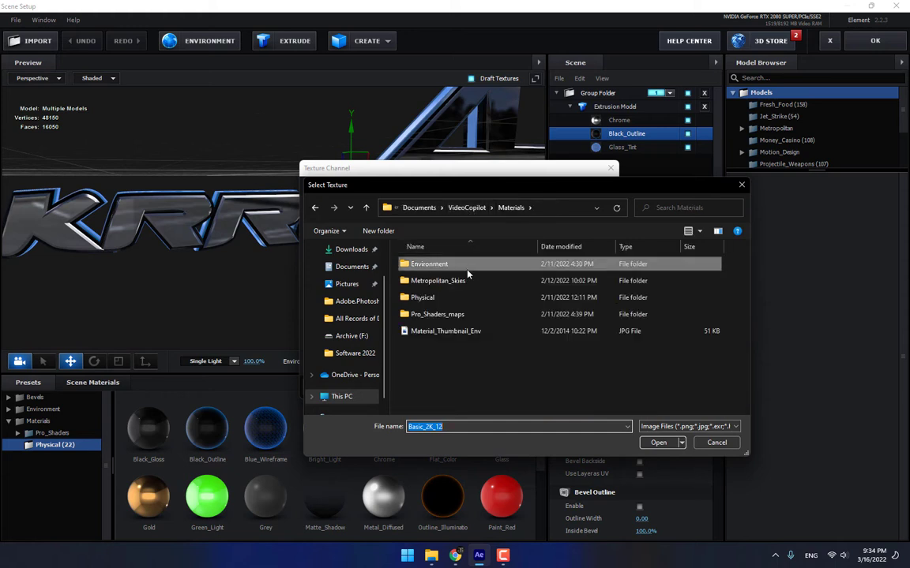
{"action": "double_click", "coordinate": [439, 314]}
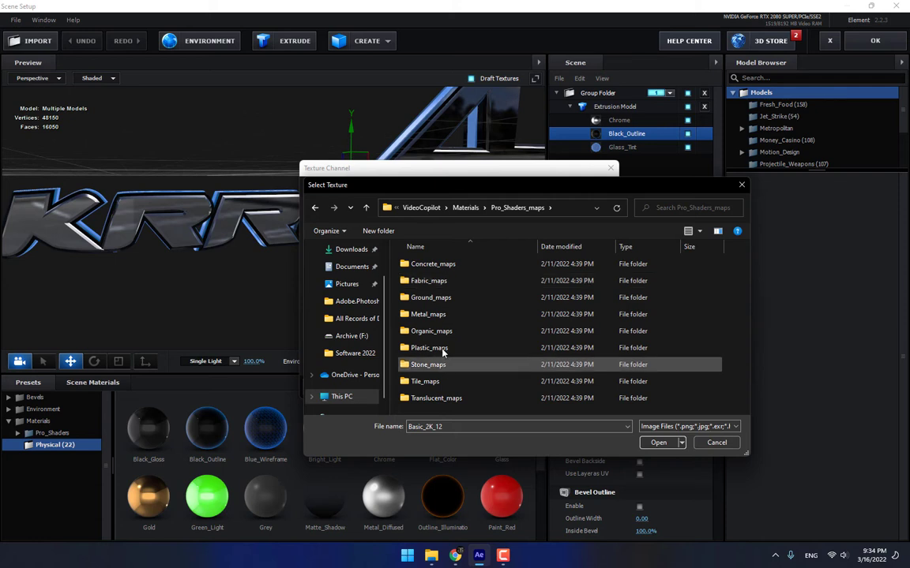
{"action": "left_click", "coordinate": [465, 208]}
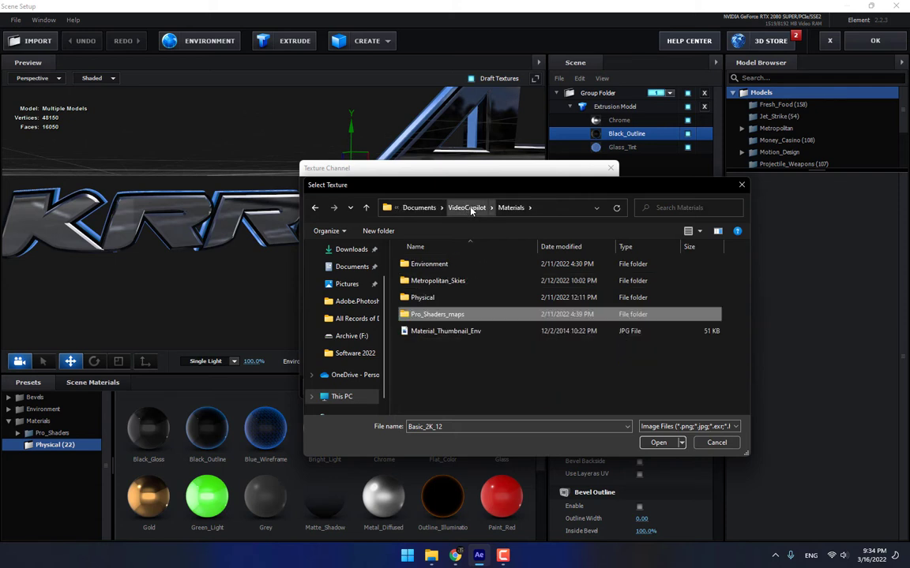
{"action": "double_click", "coordinate": [438, 281]}
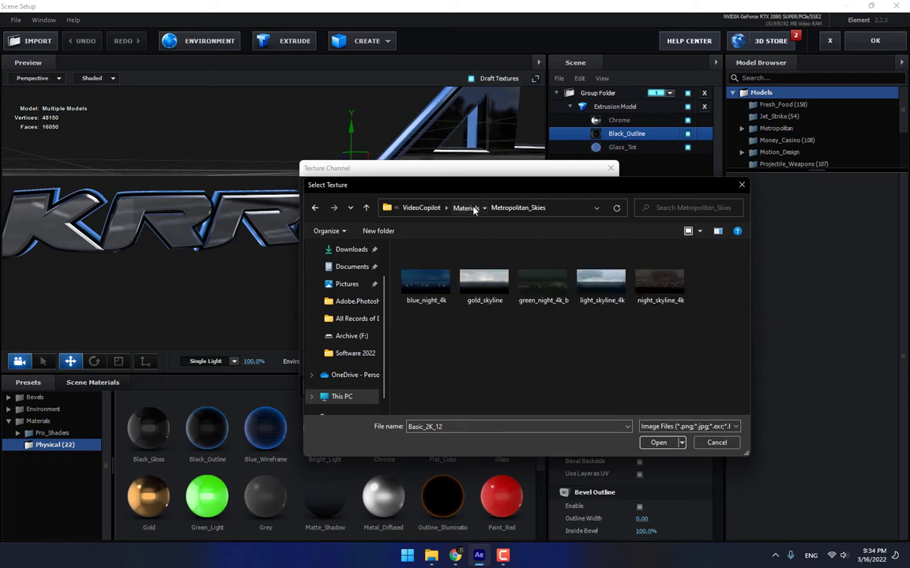
{"action": "left_click", "coordinate": [465, 208]}
{"action": "double_click", "coordinate": [448, 264]}
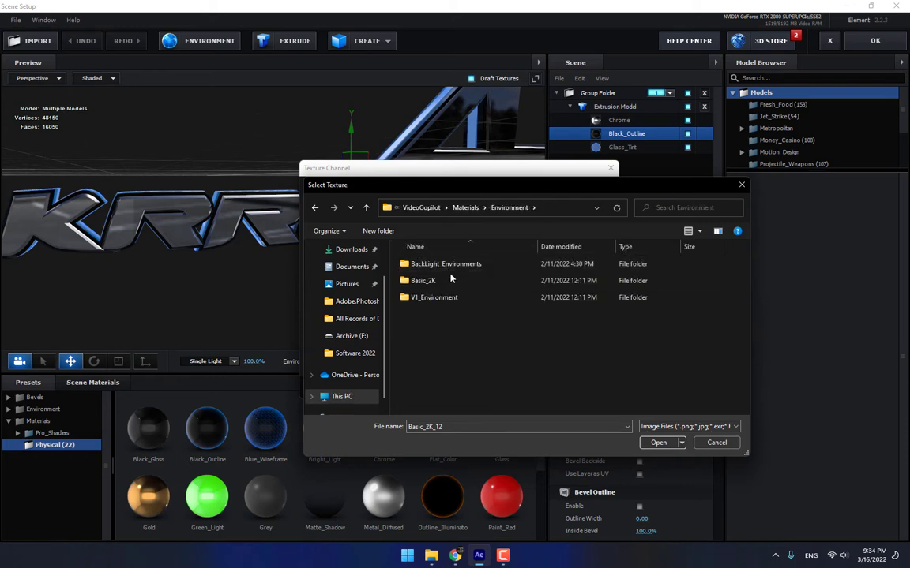
{"action": "double_click", "coordinate": [442, 264]}
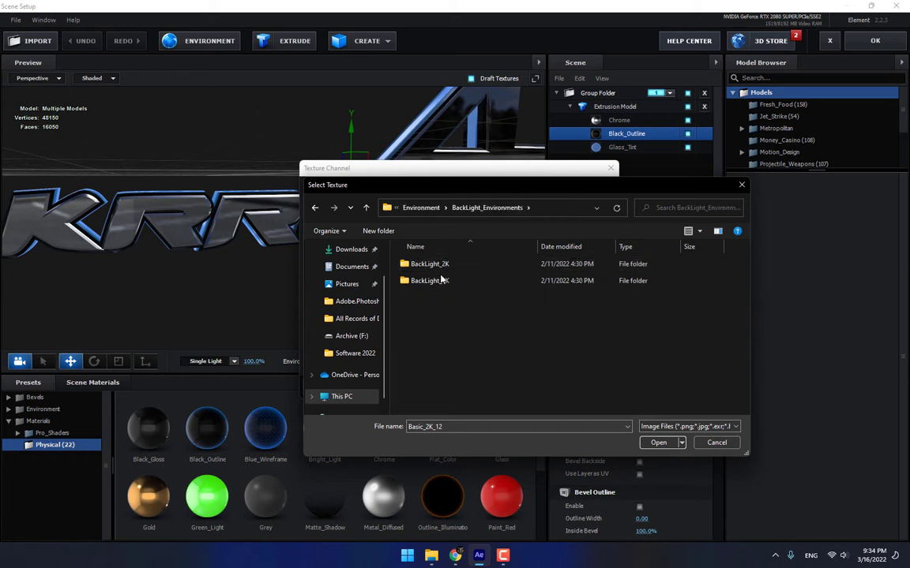
{"action": "double_click", "coordinate": [442, 280]}
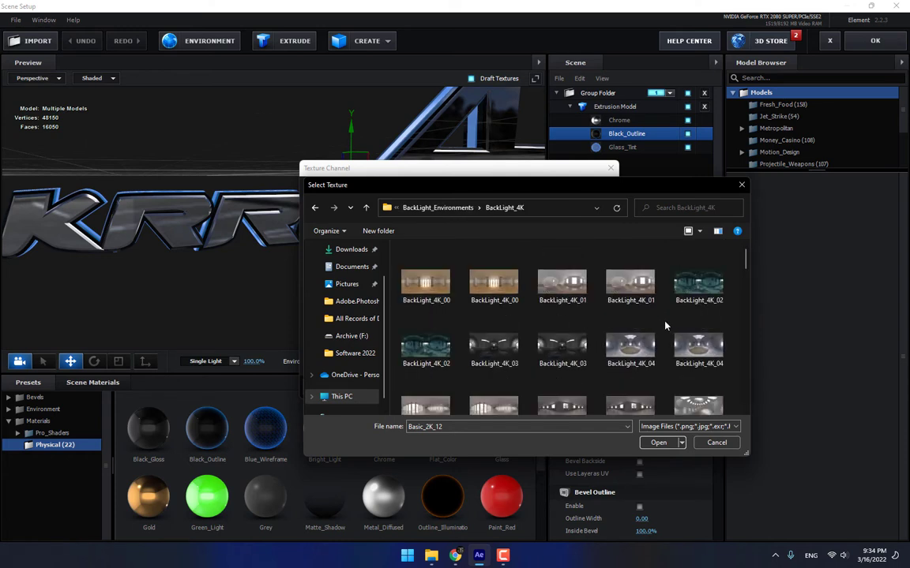
Load BackLight_4K_28, then BackLight_4K_30, as the environment map.
{"action": "scroll", "coordinate": [664, 326], "scroll_direction": "down", "scroll_amount": 4}
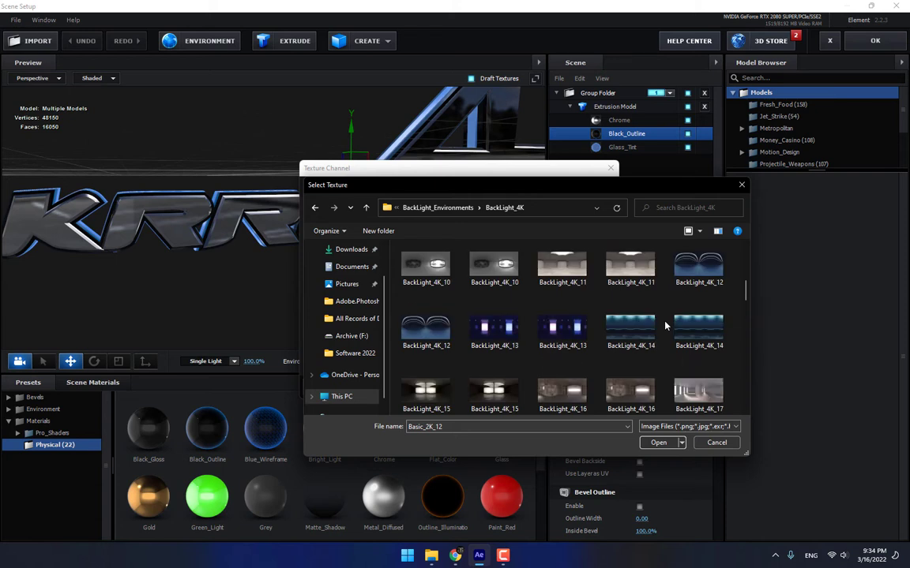
{"action": "scroll", "coordinate": [665, 326], "scroll_direction": "down", "scroll_amount": 5}
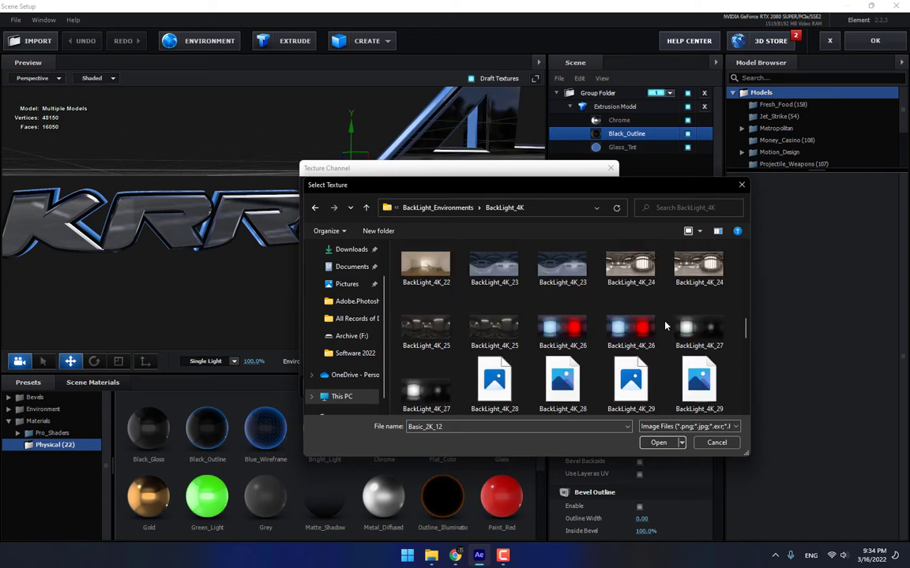
{"action": "scroll", "coordinate": [665, 325], "scroll_direction": "down", "scroll_amount": 2}
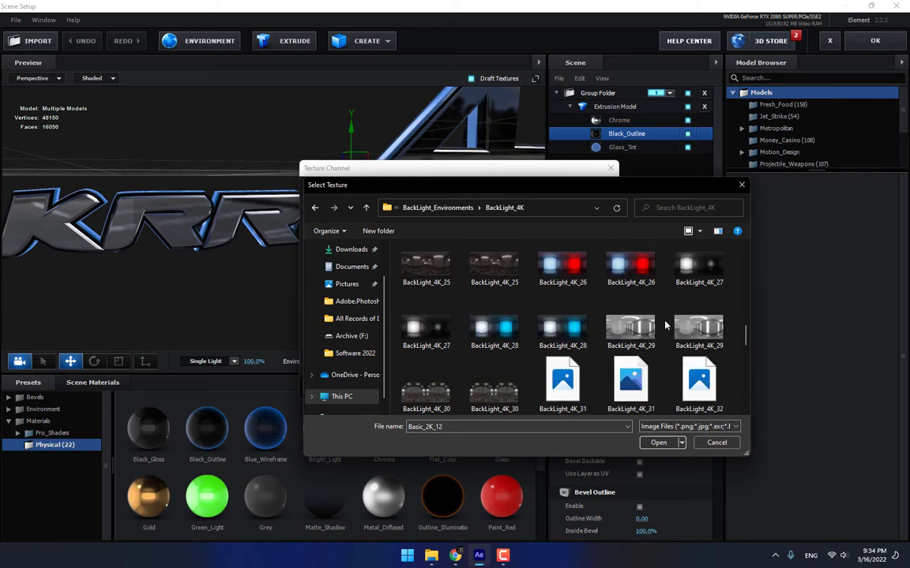
{"action": "double_click", "coordinate": [506, 288]}
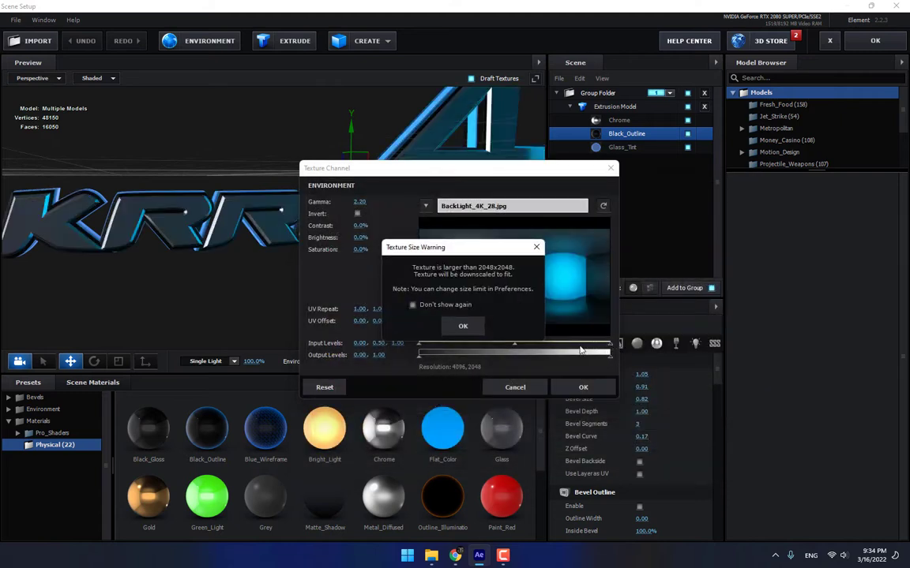
{"action": "left_click", "coordinate": [463, 326]}
{"action": "left_click", "coordinate": [494, 206]}
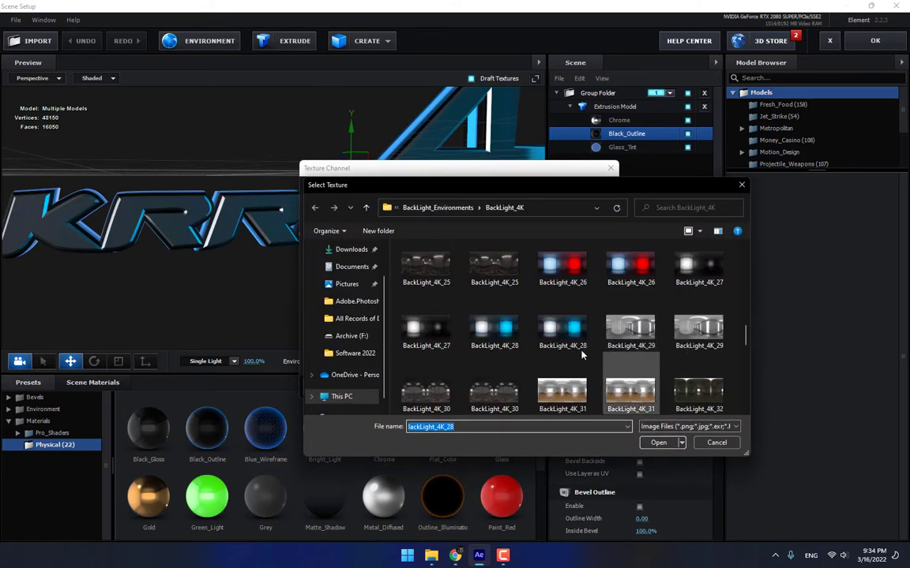
{"action": "scroll", "coordinate": [506, 355], "scroll_direction": "down", "scroll_amount": 1}
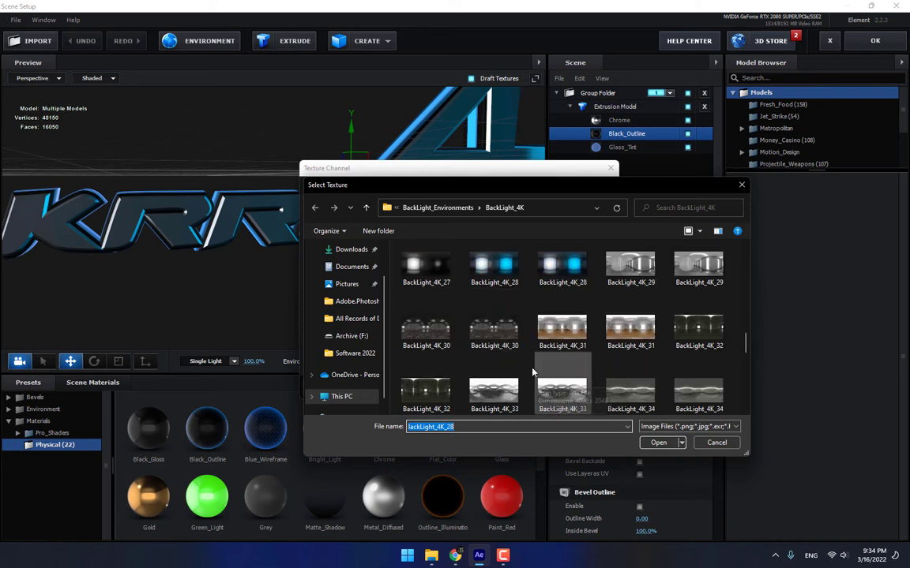
{"action": "double_click", "coordinate": [494, 331]}
{"action": "left_click", "coordinate": [463, 326]}
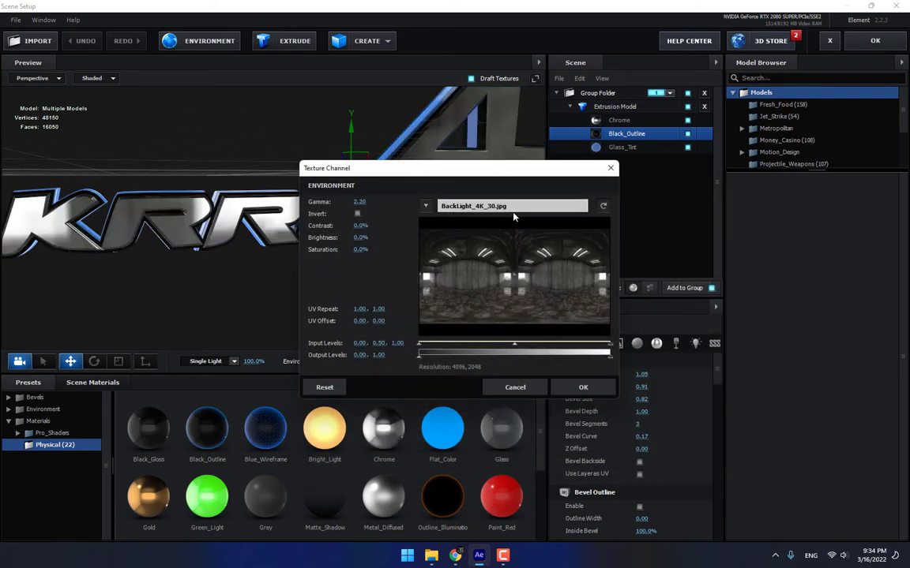
Try BackLight_4K_36, then confirm BackLight_4K_44 as the environment map.
{"action": "left_click", "coordinate": [474, 205]}
{"action": "scroll", "coordinate": [596, 326], "scroll_direction": "down", "scroll_amount": 5}
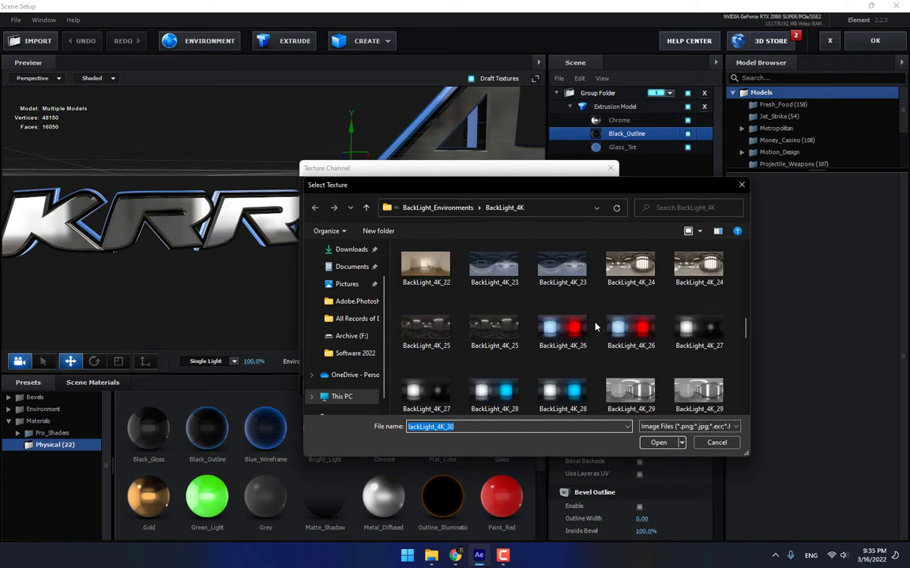
{"action": "scroll", "coordinate": [596, 326], "scroll_direction": "down", "scroll_amount": 3}
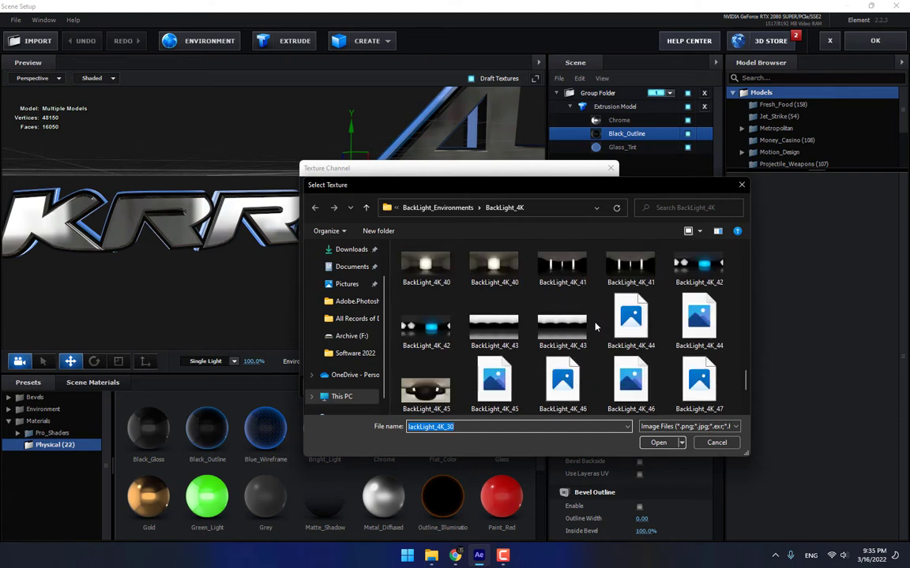
{"action": "scroll", "coordinate": [597, 326], "scroll_direction": "up", "scroll_amount": 2}
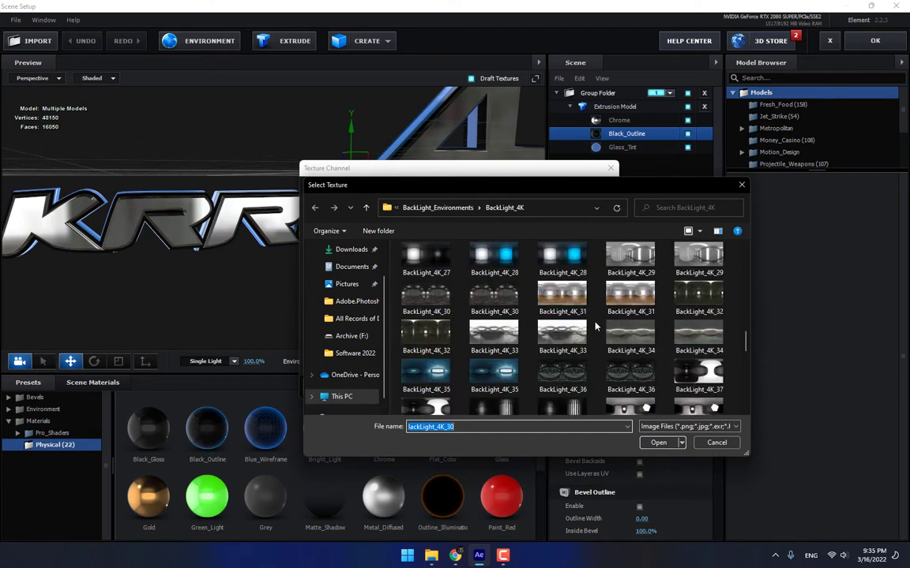
{"action": "double_click", "coordinate": [566, 381]}
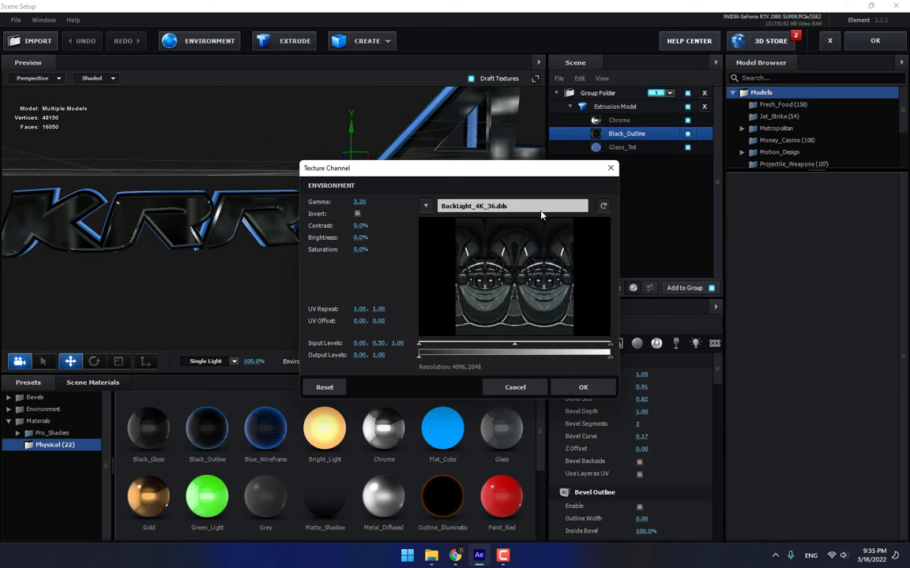
{"action": "left_click", "coordinate": [541, 209]}
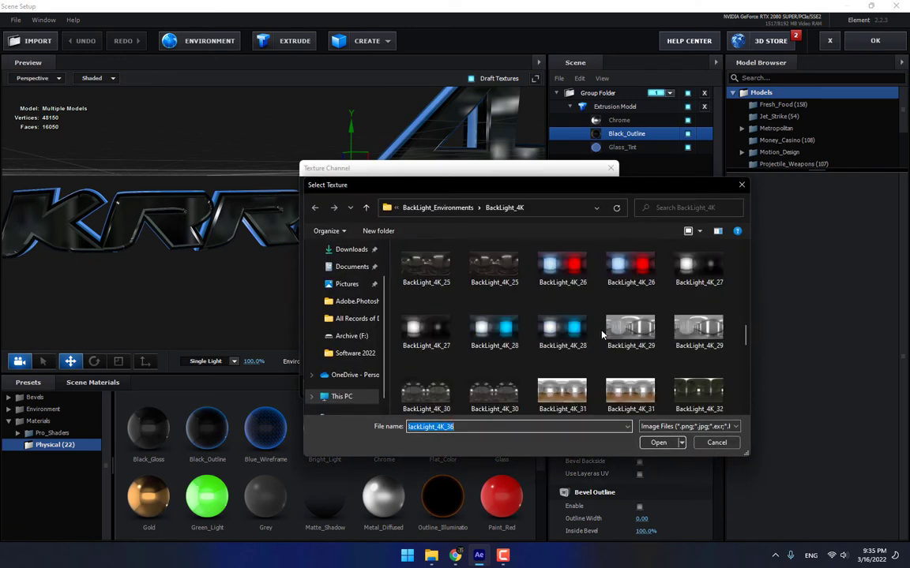
{"action": "scroll", "coordinate": [601, 336], "scroll_direction": "down", "scroll_amount": 2}
{"action": "scroll", "coordinate": [602, 336], "scroll_direction": "down", "scroll_amount": 2}
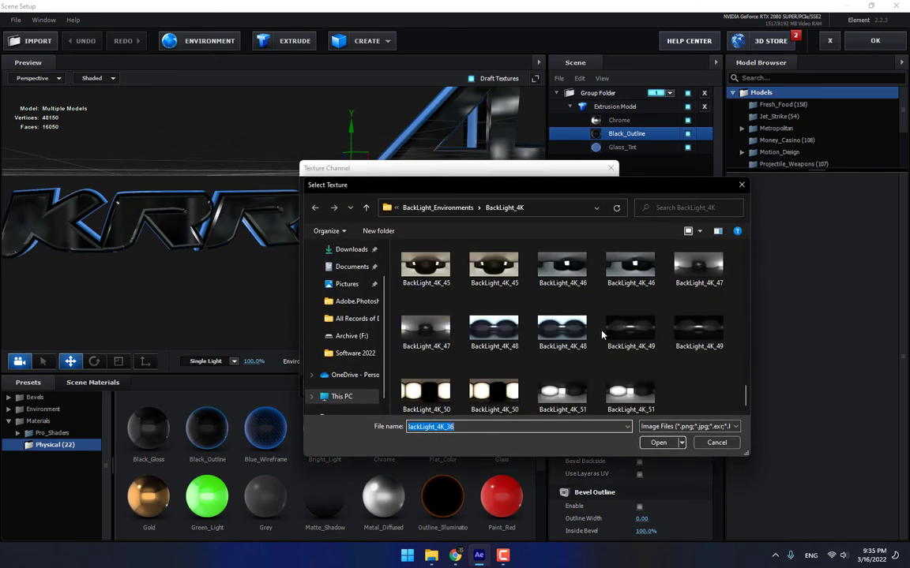
{"action": "scroll", "coordinate": [602, 336], "scroll_direction": "up", "scroll_amount": 2}
{"action": "scroll", "coordinate": [601, 336], "scroll_direction": "down", "scroll_amount": 2}
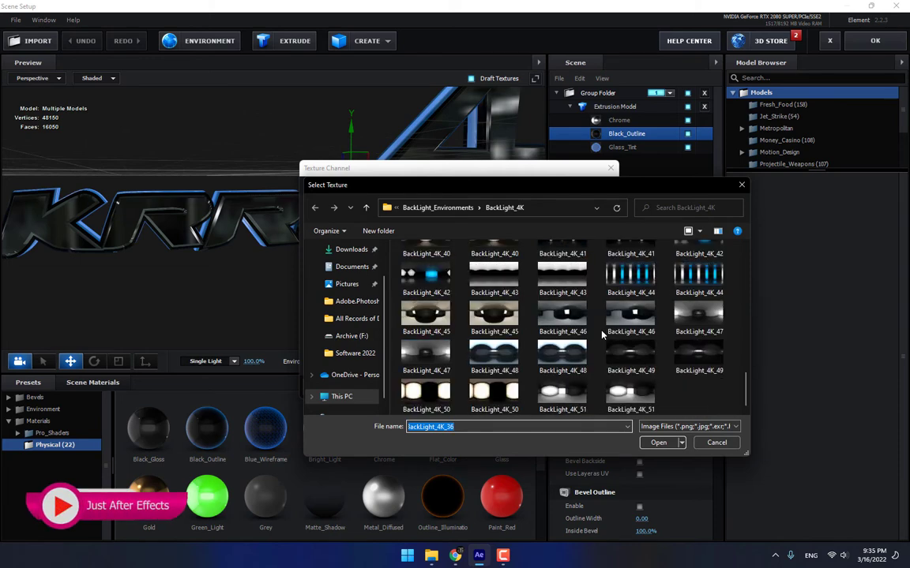
{"action": "double_click", "coordinate": [633, 285]}
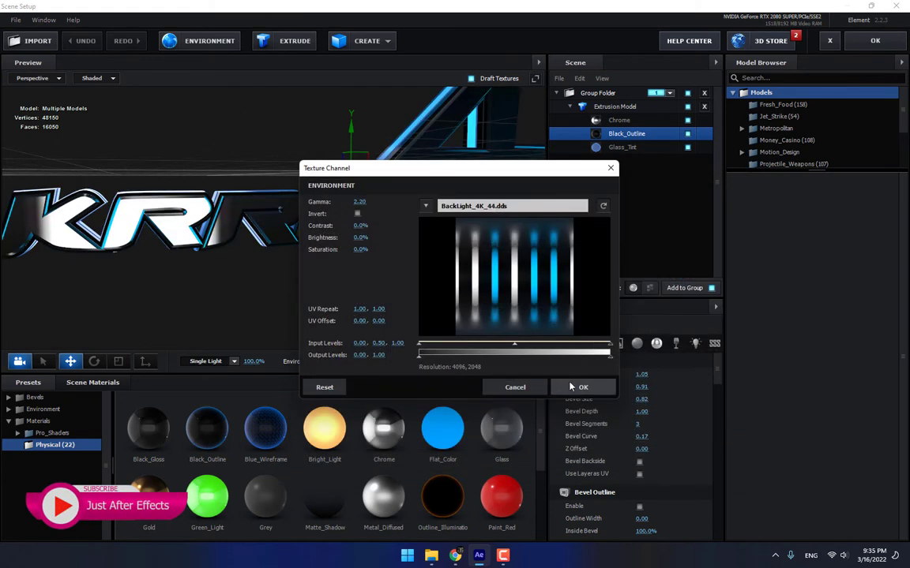
{"action": "left_click", "coordinate": [583, 385]}
{"action": "mouse_move", "coordinate": [449, 266]}
{"action": "left_mouse_down"}
{"action": "mouse_move", "coordinate": [419, 255]}
{"action": "mouse_move", "coordinate": [452, 255]}
{"action": "mouse_move", "coordinate": [460, 274]}
{"action": "mouse_move", "coordinate": [462, 267]}
{"action": "mouse_move", "coordinate": [437, 258]}
{"action": "left_mouse_up"}
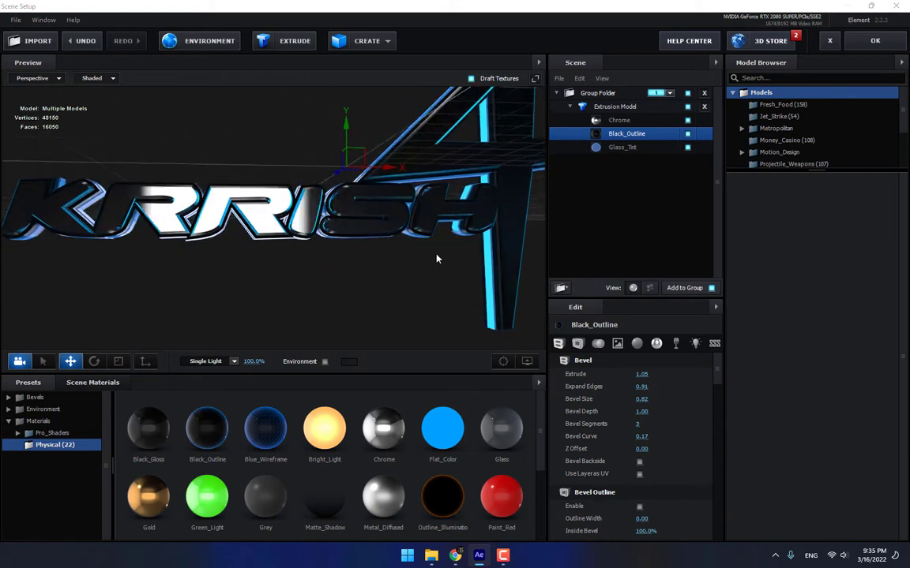
Switch the environment map to BackLight_4K_14.
{"action": "left_click", "coordinate": [215, 43]}
{"action": "left_click", "coordinate": [467, 203]}
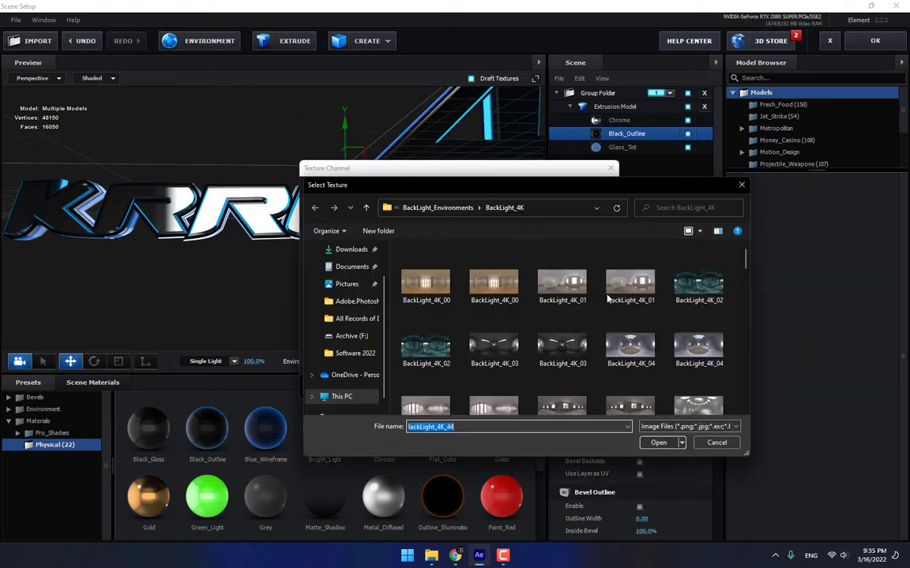
{"action": "left_click_drag", "start_coordinate": [743, 270], "coordinate": [743, 304]}
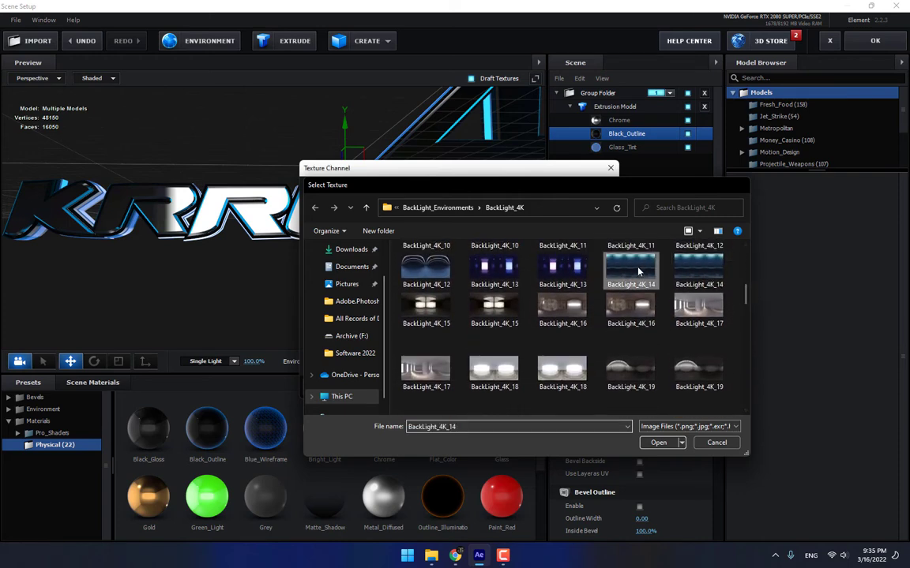
{"action": "double_click", "coordinate": [679, 286]}
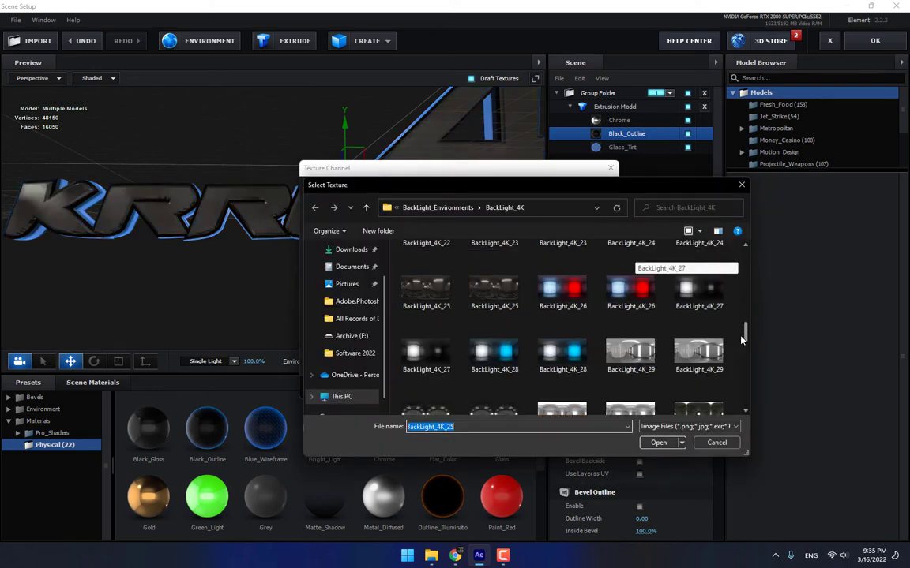
{"action": "scroll", "coordinate": [742, 339], "scroll_direction": "up", "scroll_amount": 3}
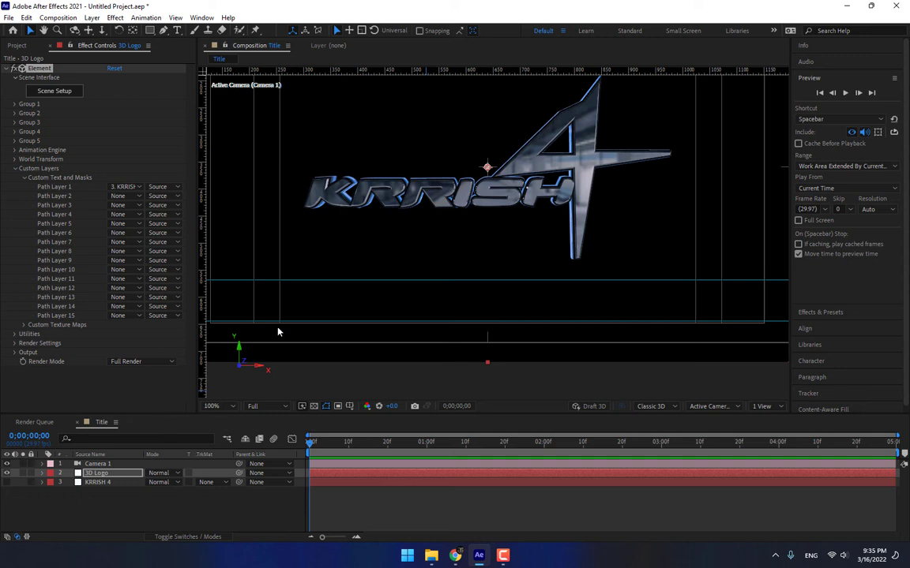
Set Element's Render Settings > Lighting > Add Lighting preset to Cinema.
{"action": "left_click", "coordinate": [15, 168]}
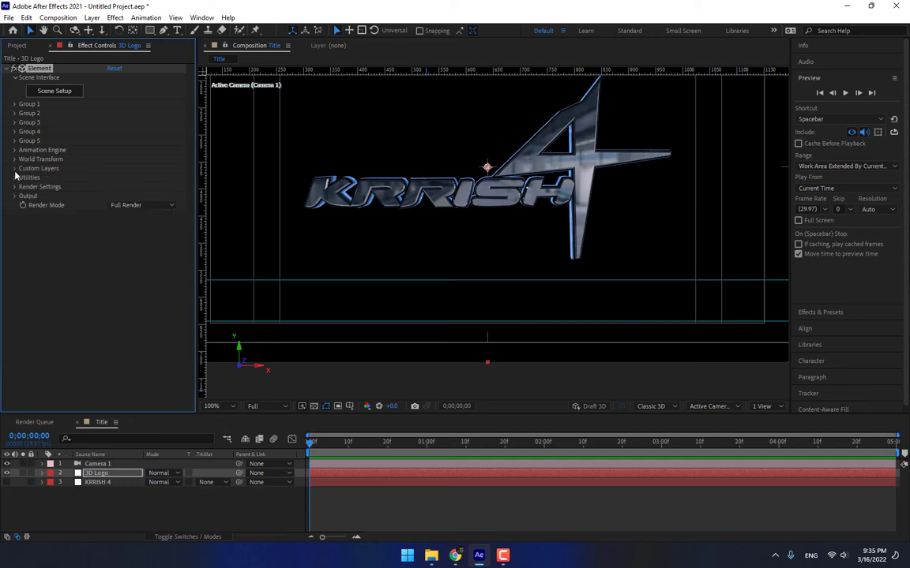
{"action": "left_click", "coordinate": [15, 187]}
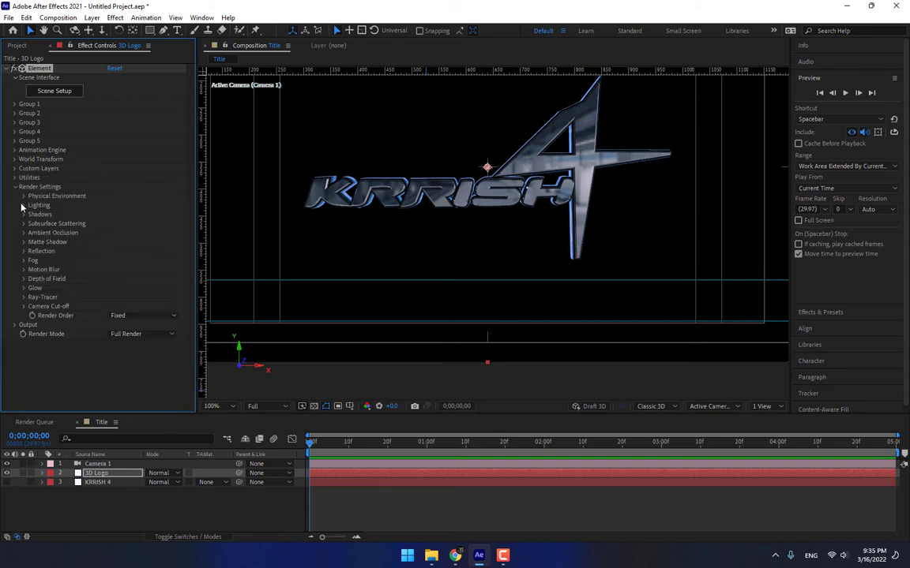
{"action": "left_click", "coordinate": [23, 205]}
{"action": "left_click", "coordinate": [141, 233]}
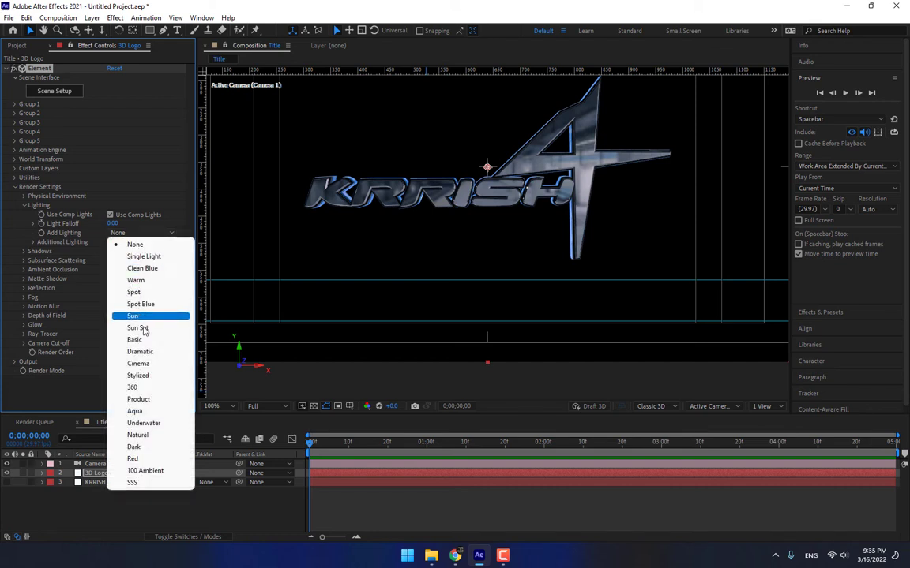
{"action": "left_click", "coordinate": [142, 364]}
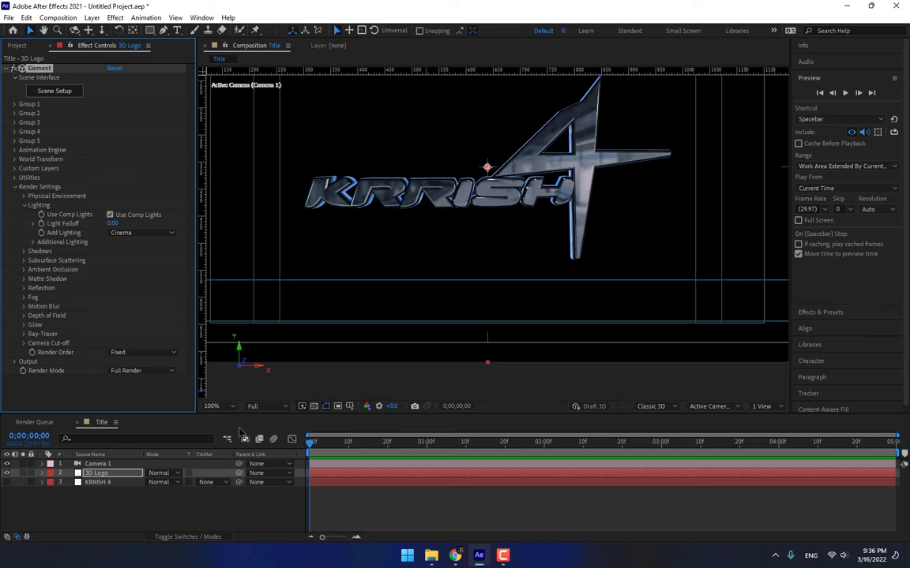
{"action": "left_click", "coordinate": [13, 187]}
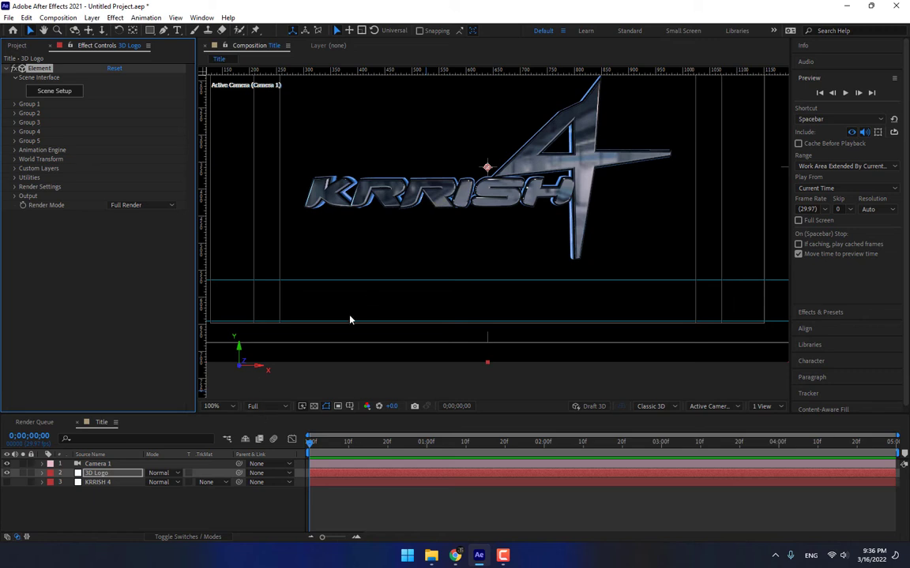
Fit the composition in the viewer and expand the 3D Logo's Group 1 properties.
{"action": "left_click", "coordinate": [227, 408]}
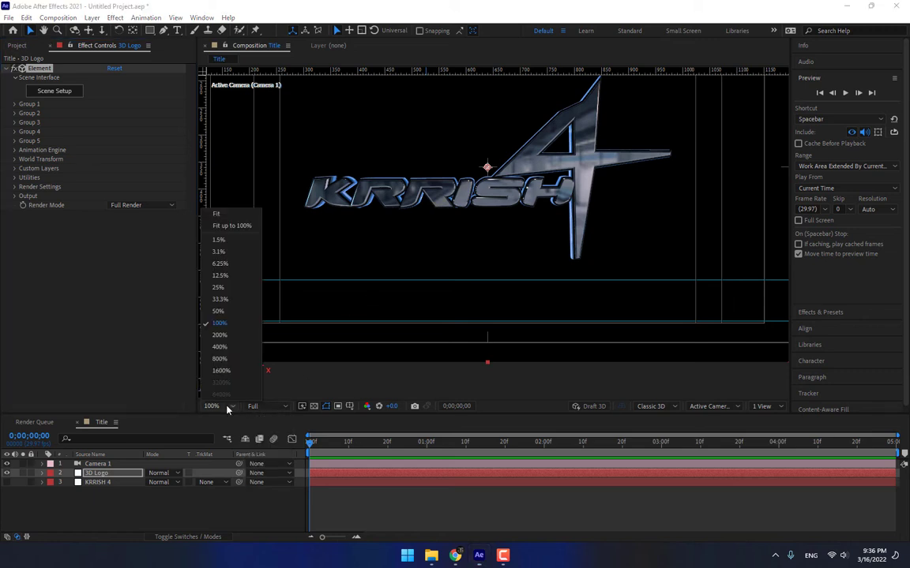
{"action": "left_click", "coordinate": [229, 214]}
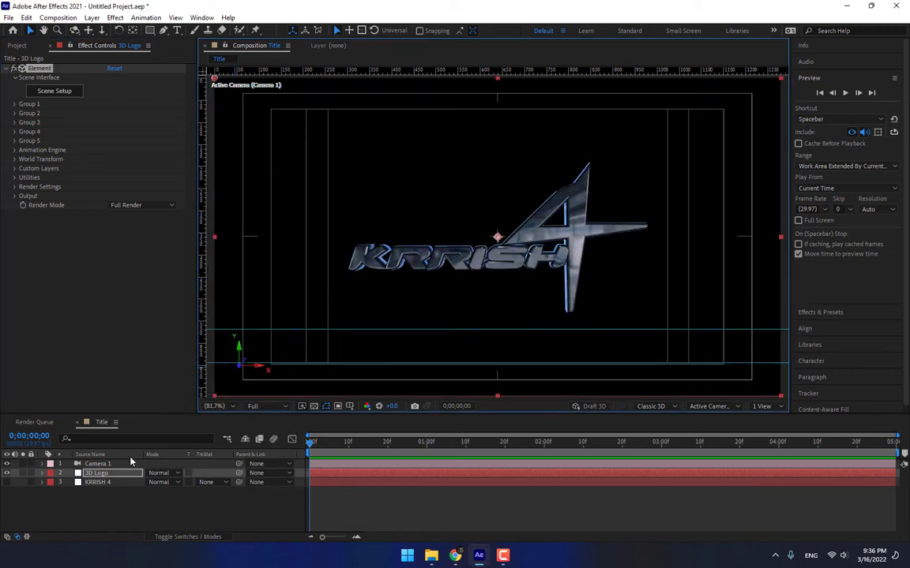
{"action": "left_click", "coordinate": [103, 474]}
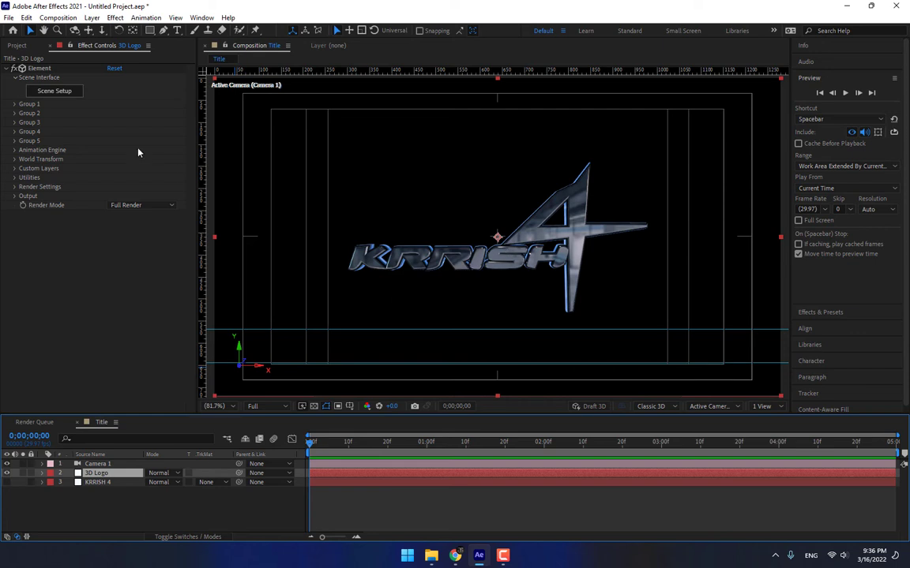
{"action": "left_click", "coordinate": [14, 104]}
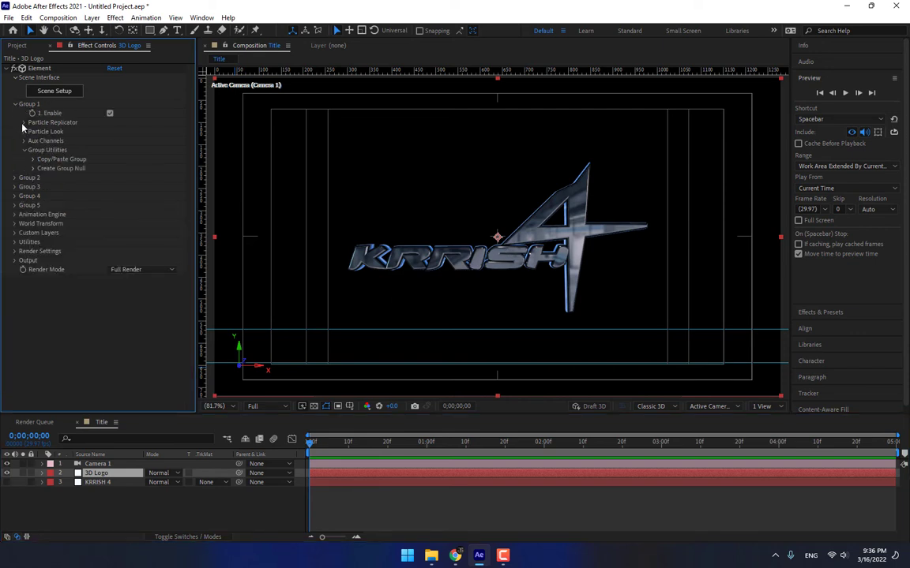
Nudge the logo position and enable Multi-Object in Group 1's particle look settings.
{"action": "left_click", "coordinate": [24, 124]}
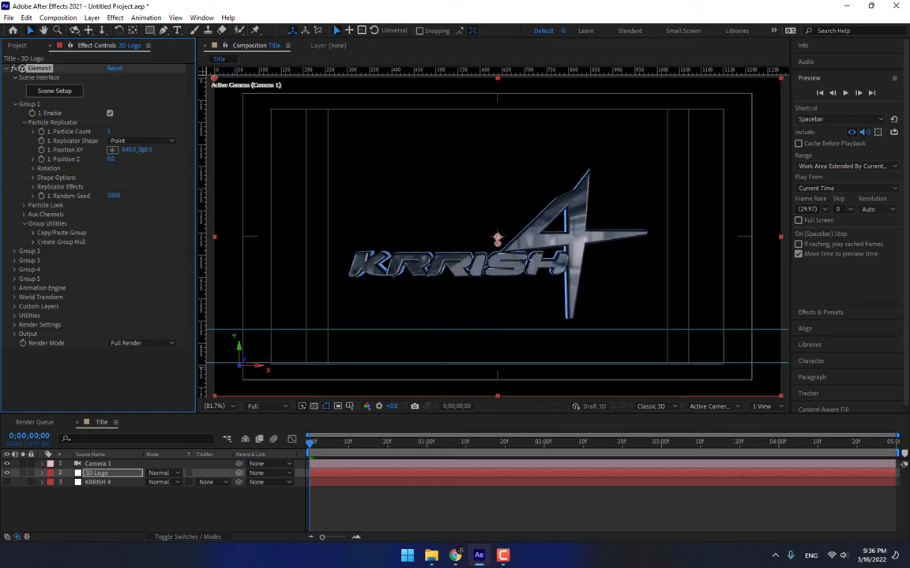
{"action": "mouse_move", "coordinate": [142, 150]}
{"action": "left_mouse_down"}
{"action": "mouse_move", "coordinate": [133, 150]}
{"action": "mouse_move", "coordinate": [155, 150]}
{"action": "left_mouse_up"}
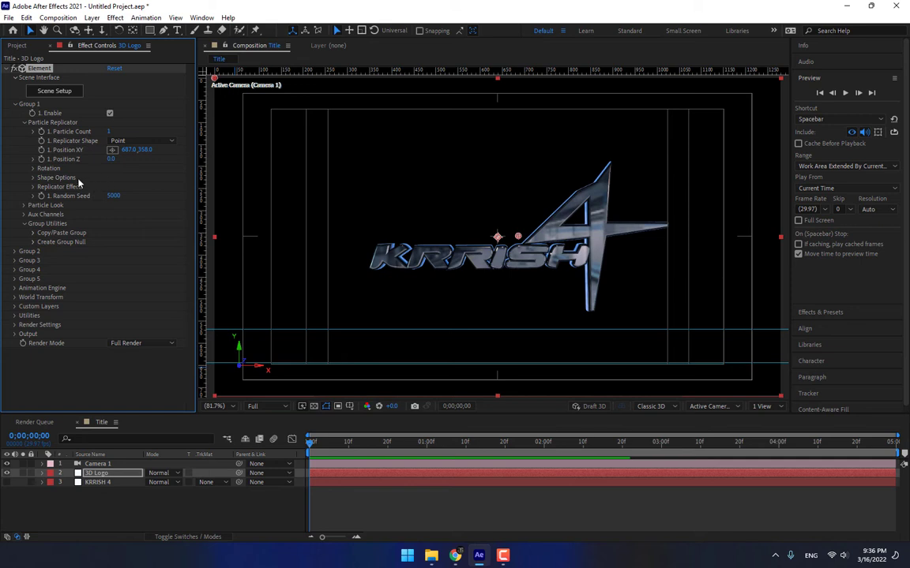
{"action": "left_click", "coordinate": [25, 205]}
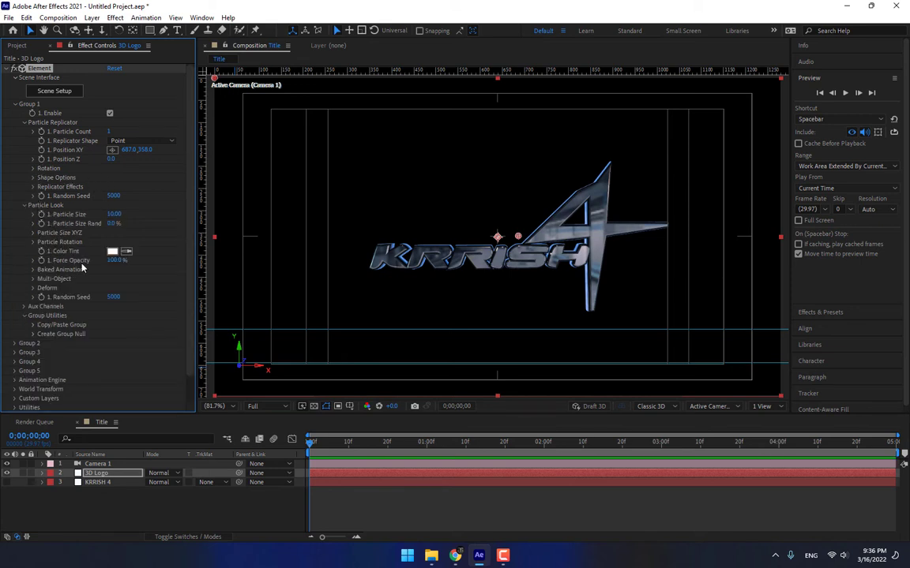
{"action": "left_click", "coordinate": [33, 279]}
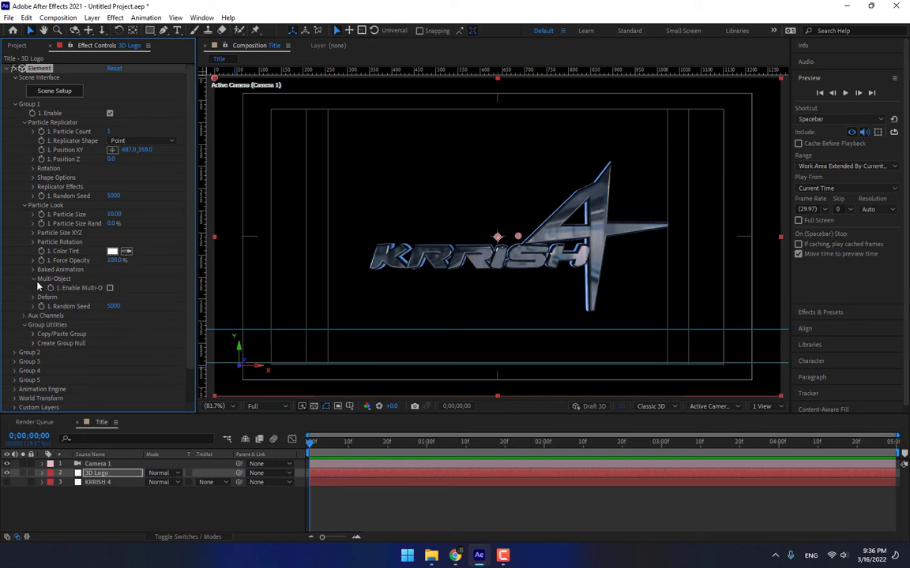
{"action": "left_click", "coordinate": [110, 289]}
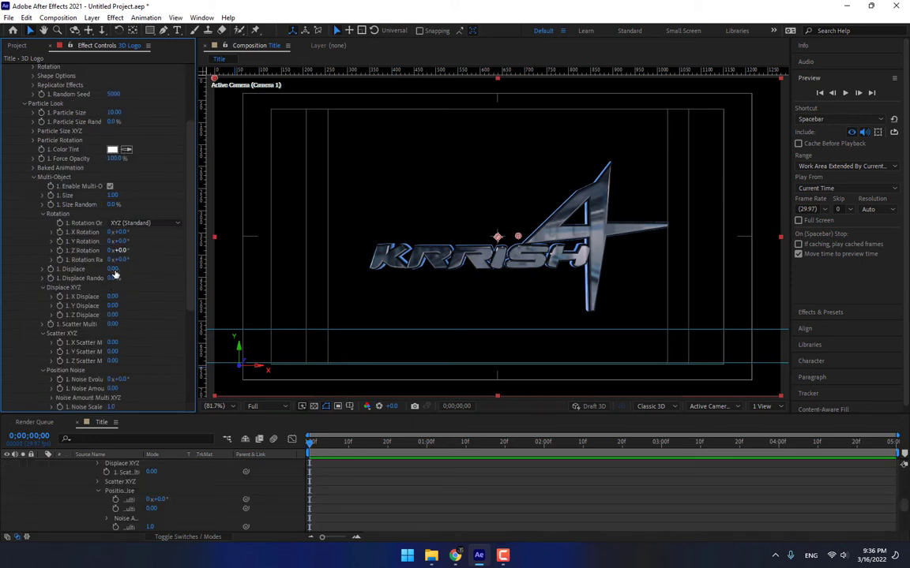
At 1:00, set Y Rotation to 106° and X Scatter Magnitude to 72.5.
{"action": "left_click_drag", "start_coordinate": [137, 241], "coordinate": [177, 237]}
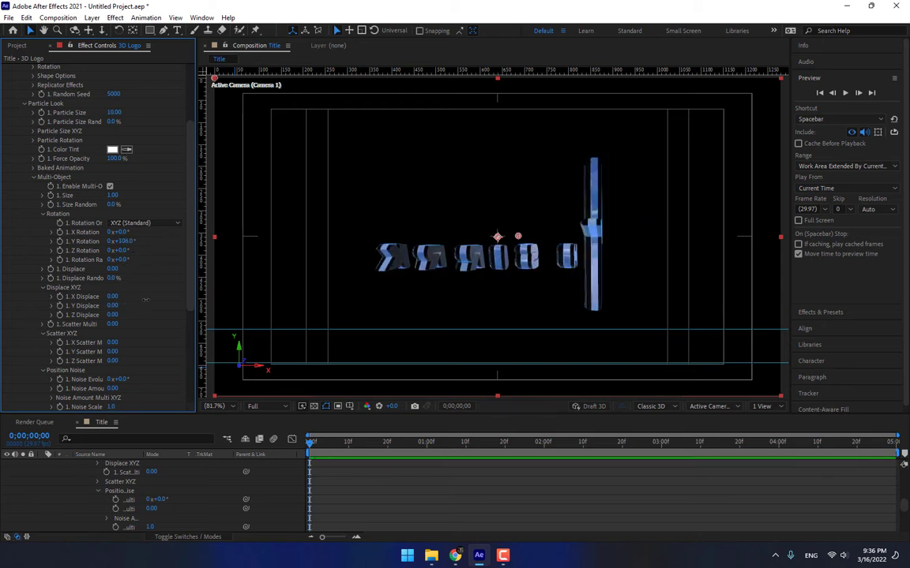
{"action": "left_click_drag", "start_coordinate": [145, 300], "coordinate": [178, 300]}
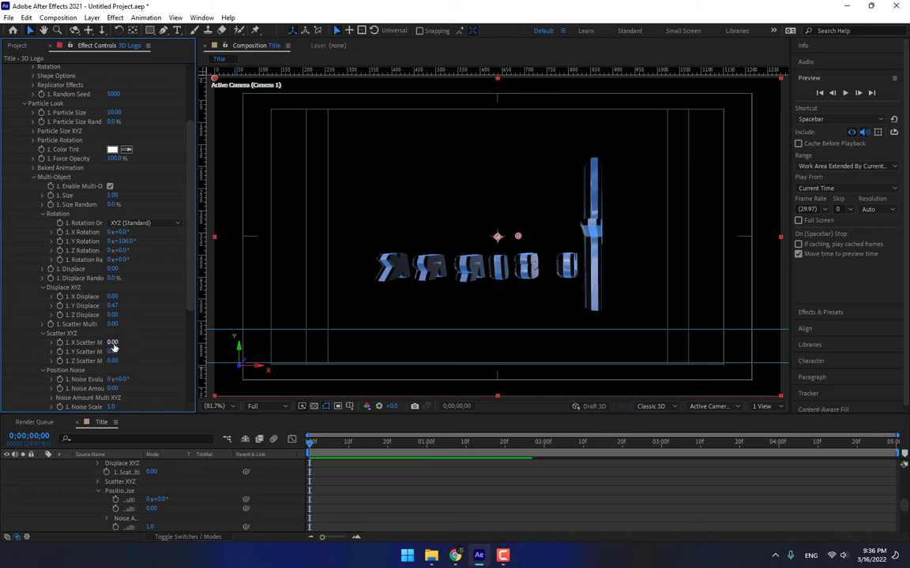
{"action": "left_click_drag", "start_coordinate": [113, 353], "coordinate": [684, 270]}
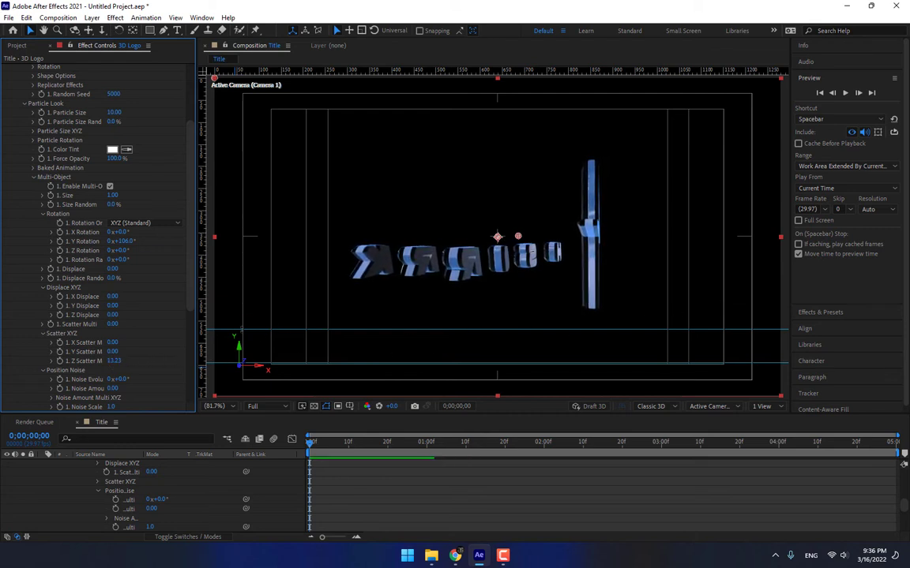
{"action": "left_click_drag", "start_coordinate": [127, 242], "coordinate": [163, 298]}
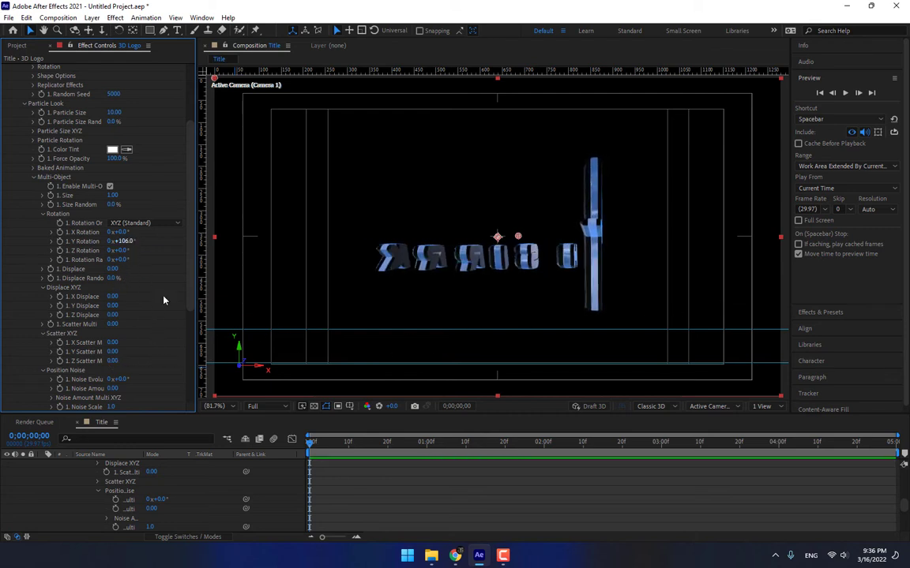
{"action": "left_click", "coordinate": [427, 447]}
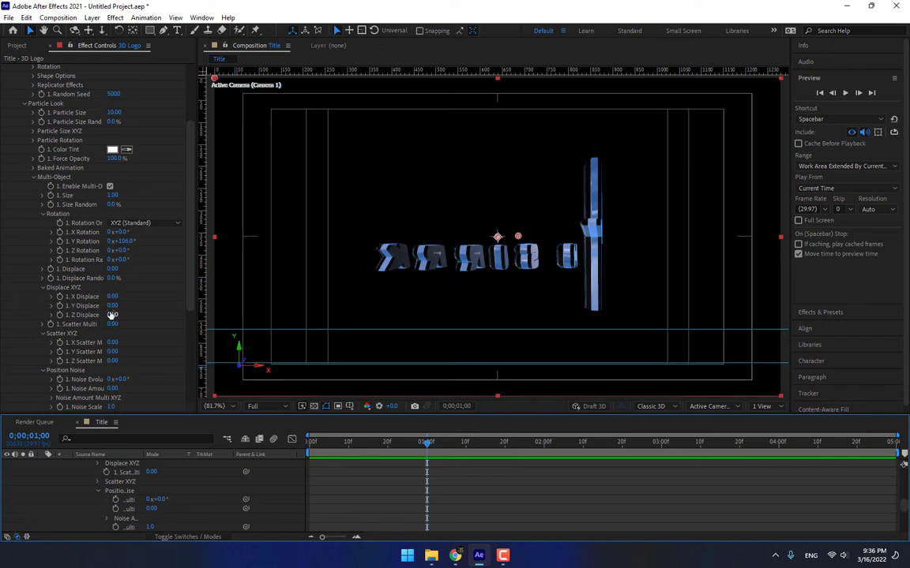
{"action": "mouse_move", "coordinate": [111, 307]}
{"action": "left_mouse_down"}
{"action": "mouse_move", "coordinate": [137, 305]}
{"action": "mouse_move", "coordinate": [116, 305]}
{"action": "left_mouse_up"}
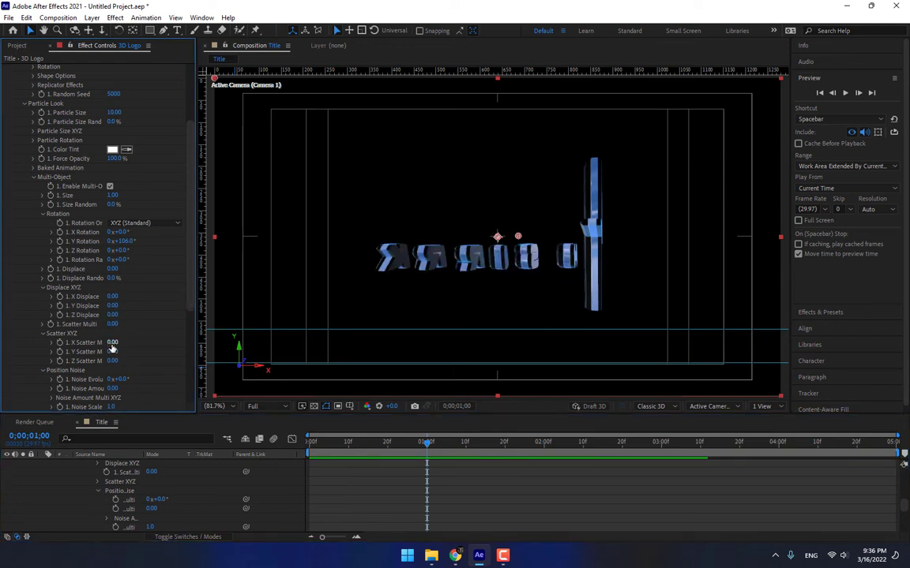
{"action": "left_click_drag", "start_coordinate": [111, 343], "coordinate": [413, 345]}
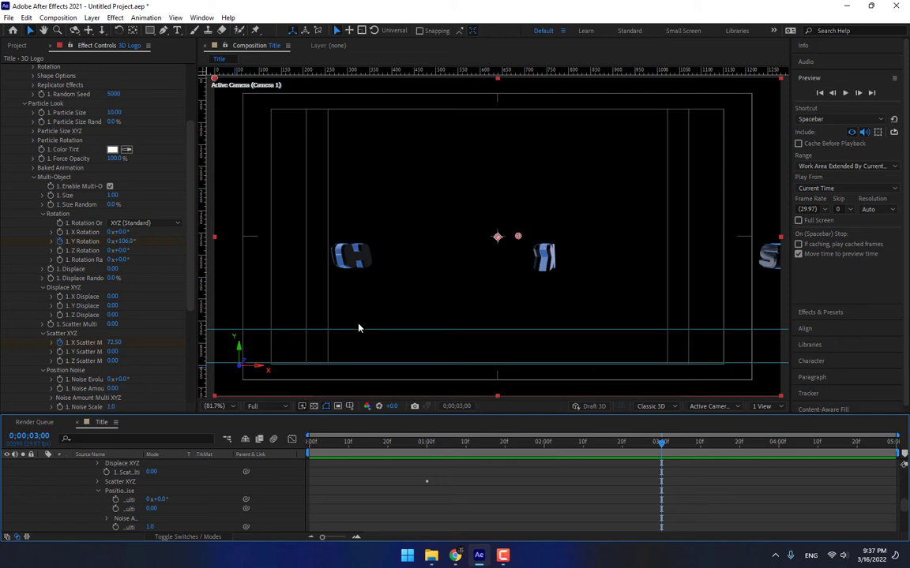
At 3:00, set Y Rotation and X Scatter to 0 and reveal the animated properties.
{"action": "left_click", "coordinate": [122, 240]}
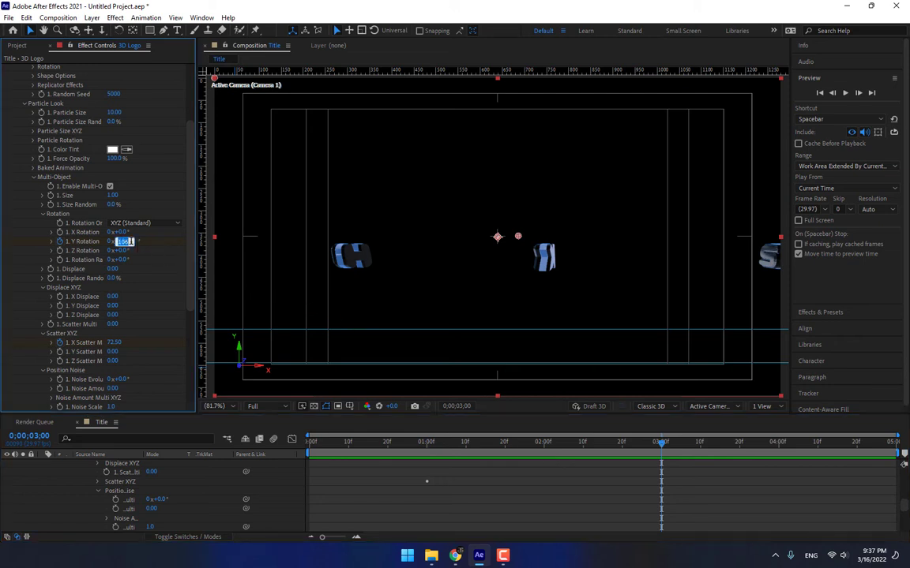
{"action": "type", "text": "0"}
{"action": "left_click", "coordinate": [116, 343]}
{"action": "type", "text": "0"}
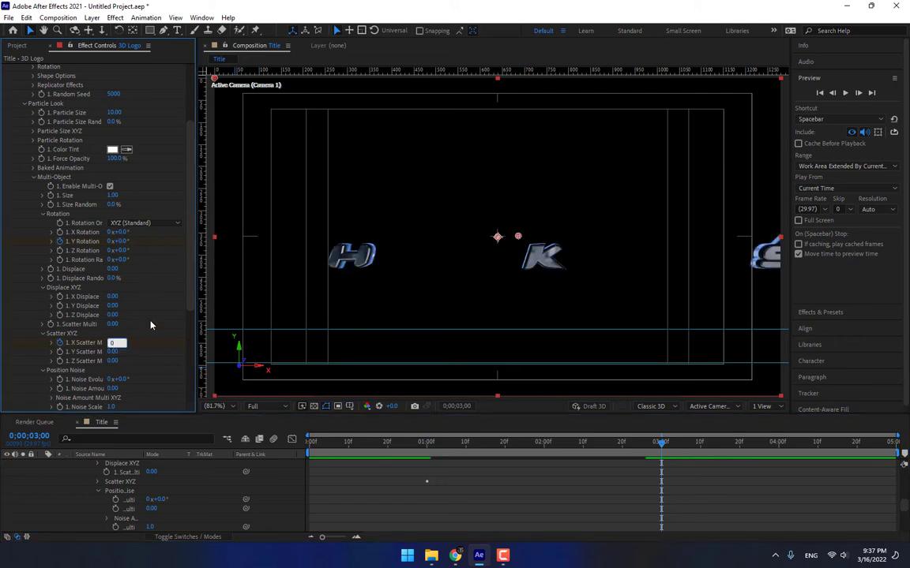
{"action": "key", "text": "Return"}
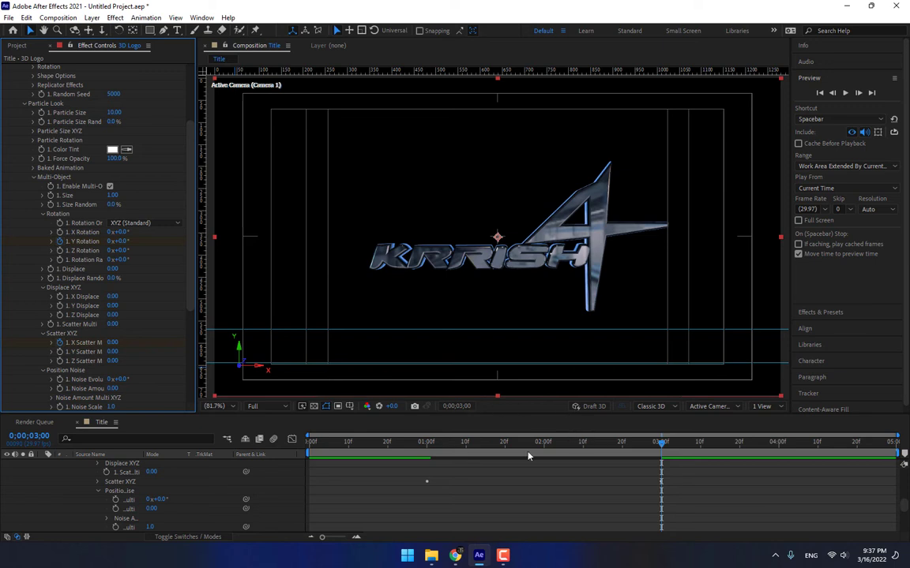
{"action": "key", "text": "u"}
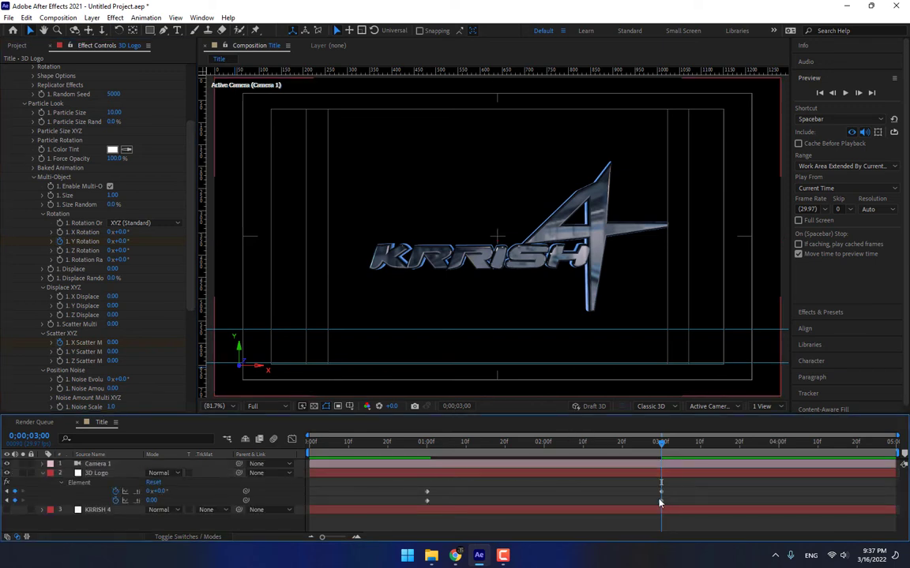
Apply Easy Ease to the three-second keyframes and scrub to preview the build-on.
{"action": "right_click", "coordinate": [662, 500]}
{"action": "mouse_move", "coordinate": [710, 490]}
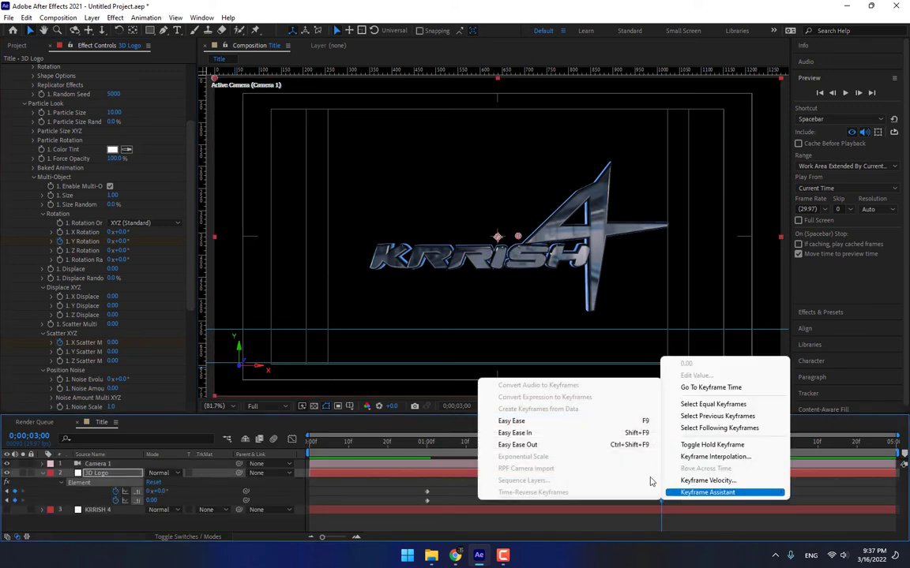
{"action": "left_click", "coordinate": [510, 429]}
{"action": "left_click", "coordinate": [603, 491]}
{"action": "left_click_drag", "start_coordinate": [436, 445], "coordinate": [427, 466]}
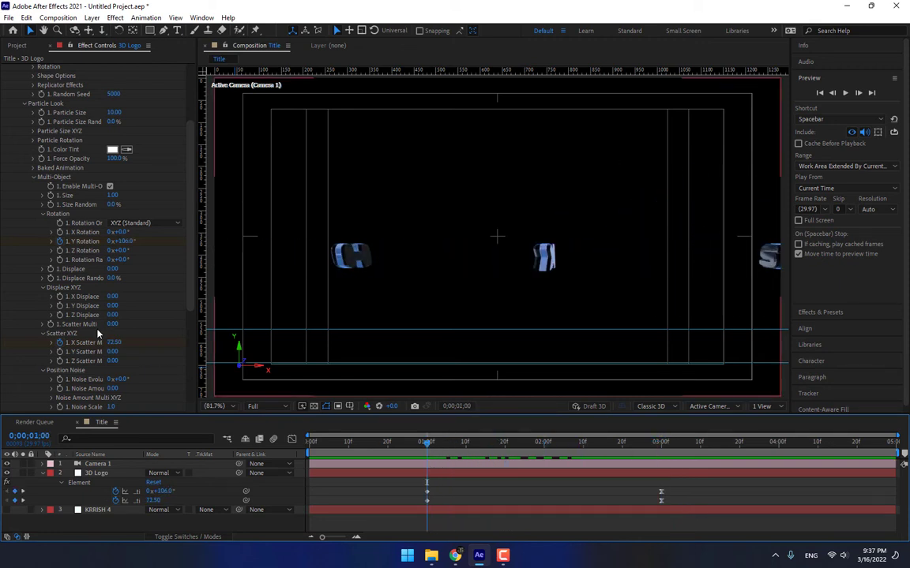
Remove the X Scatter animation, reset it to 0, and scatter the letters in depth with Z Scatter.
{"action": "left_click", "coordinate": [60, 343]}
{"action": "left_click", "coordinate": [113, 342]}
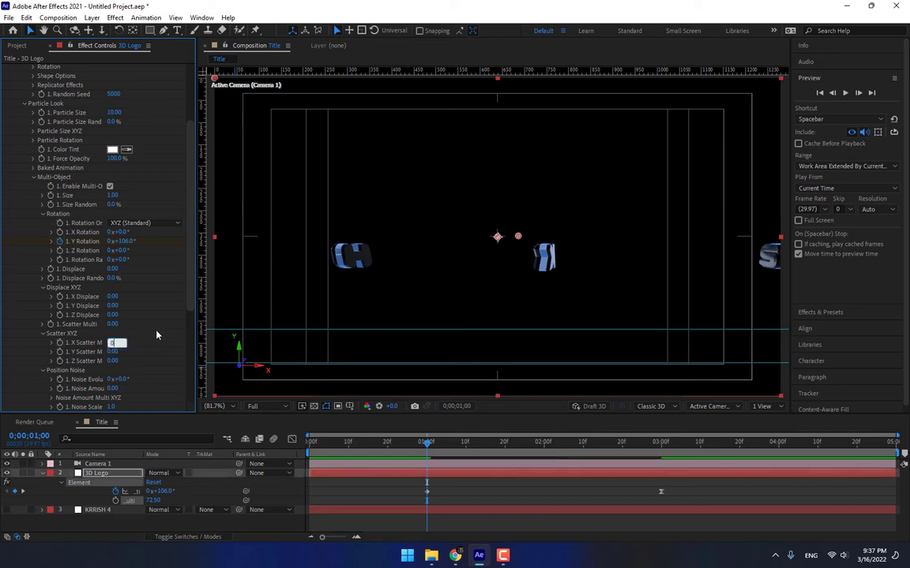
{"action": "type", "text": "0"}
{"action": "key", "text": "Return"}
{"action": "left_click_drag", "start_coordinate": [113, 352], "coordinate": [167, 351]}
{"action": "left_click_drag", "start_coordinate": [112, 362], "coordinate": [398, 363]}
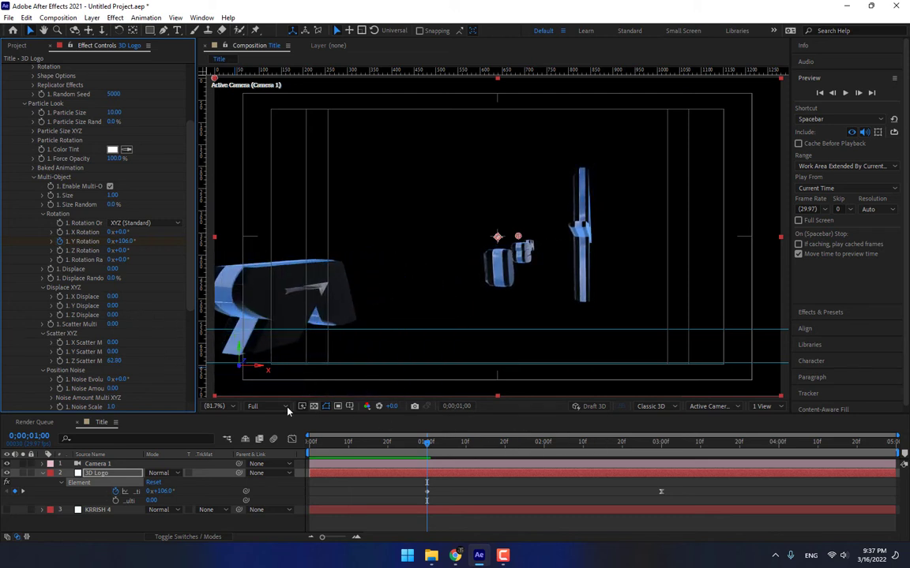
At 3:00 set Z Scatter to 0, Easy Ease those keyframes, and scrub to check.
{"action": "left_click", "coordinate": [661, 451]}
{"action": "left_click", "coordinate": [115, 362]}
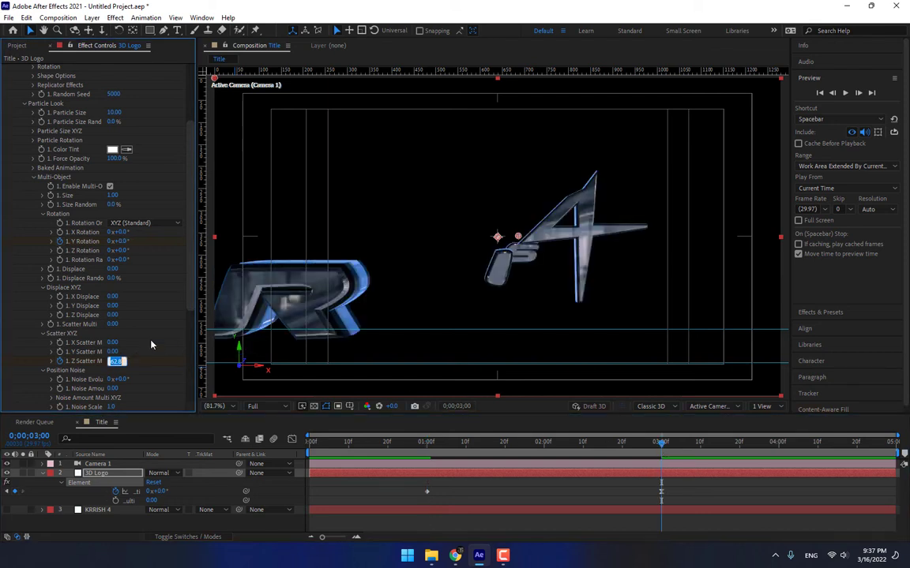
{"action": "key", "text": "Return"}
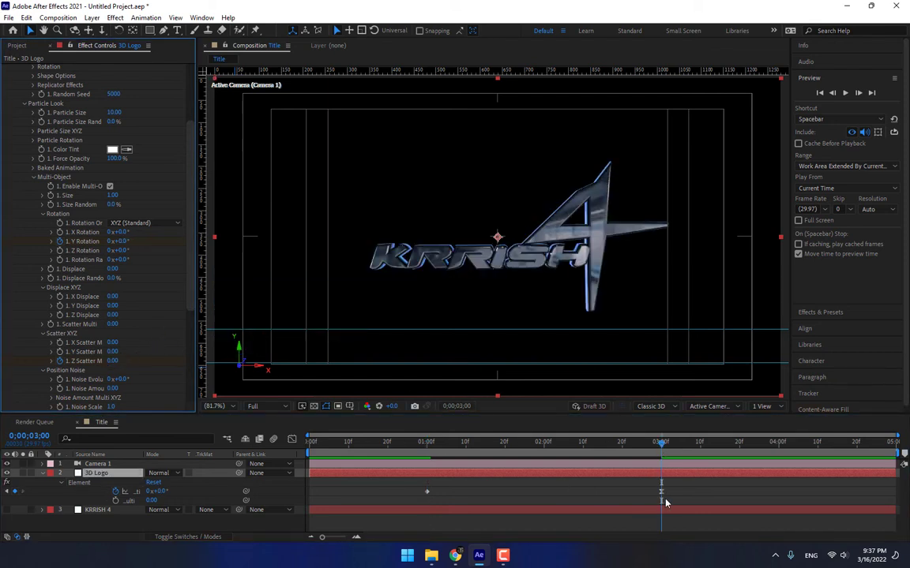
{"action": "right_click", "coordinate": [661, 501]}
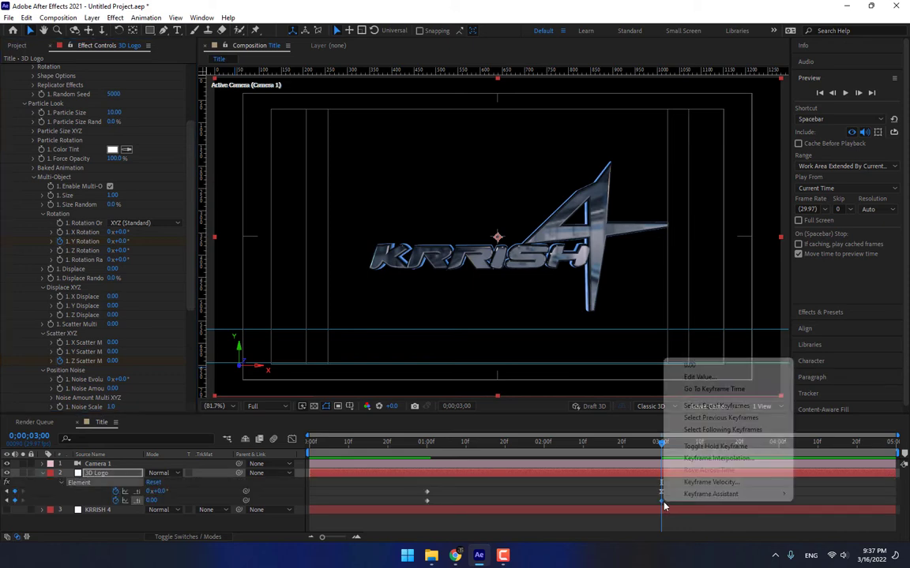
{"action": "left_click", "coordinate": [506, 382]}
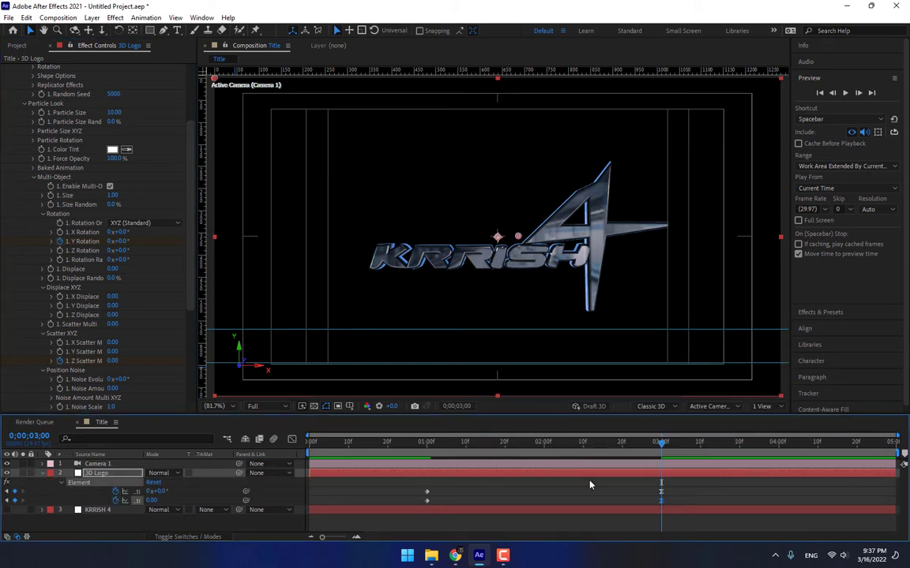
{"action": "left_click_drag", "start_coordinate": [570, 451], "coordinate": [666, 460]}
Dolly, orbit and pan Camera 1 so the logo fills the frame at an angle.
{"action": "key", "text": "c"}
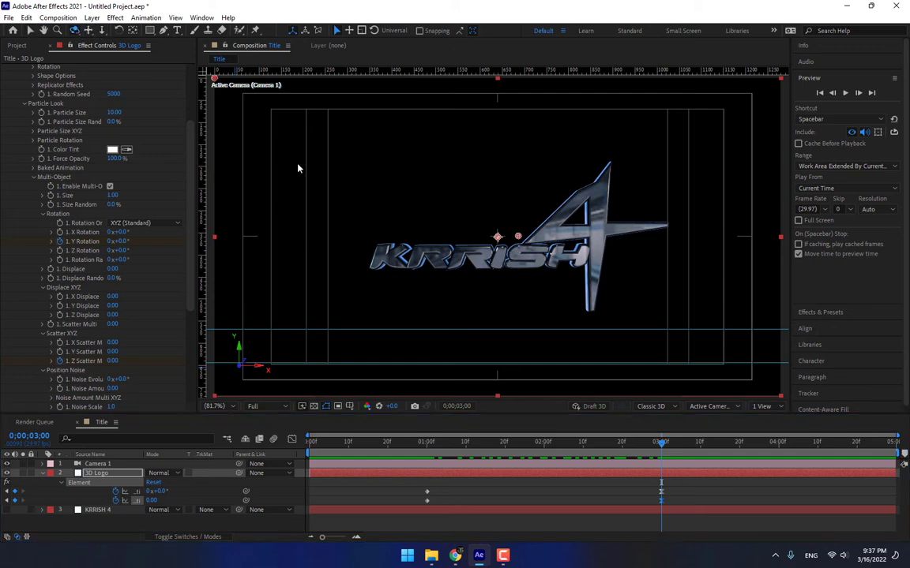
{"action": "left_click", "coordinate": [103, 31]}
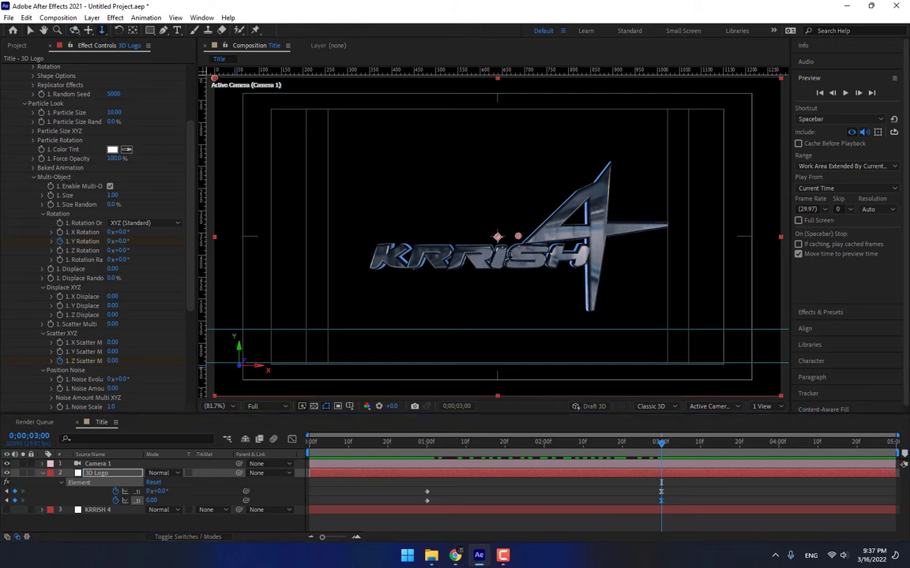
{"action": "left_click_drag", "start_coordinate": [517, 194], "coordinate": [525, 217]}
{"action": "left_click", "coordinate": [74, 30]}
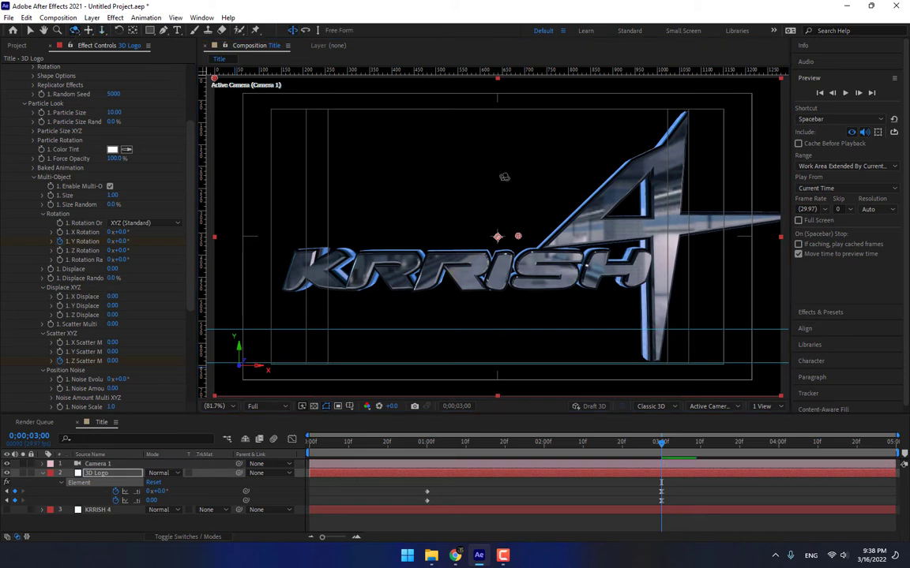
{"action": "left_click_drag", "start_coordinate": [466, 212], "coordinate": [552, 210]}
{"action": "left_click", "coordinate": [89, 31]}
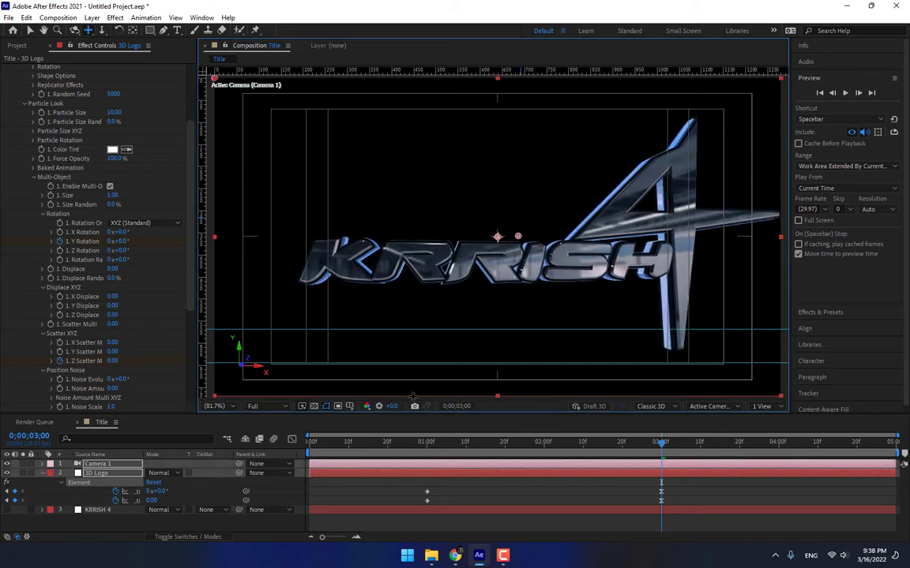
{"action": "right_click", "coordinate": [289, 350]}
Add a new black 1280×720 solid named Light to the Title comp.
{"action": "mouse_move", "coordinate": [315, 355]}
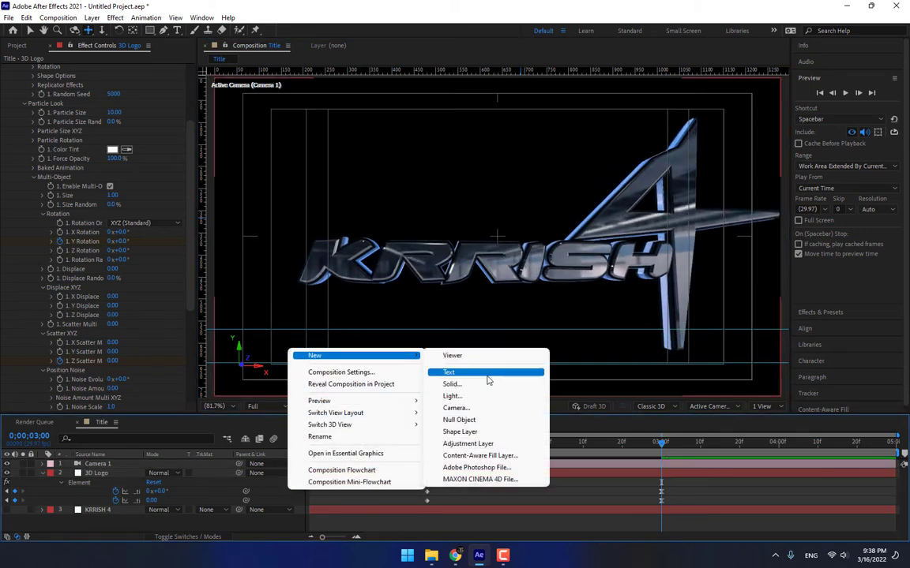
{"action": "left_click", "coordinate": [456, 379]}
{"action": "left_click", "coordinate": [236, 340]}
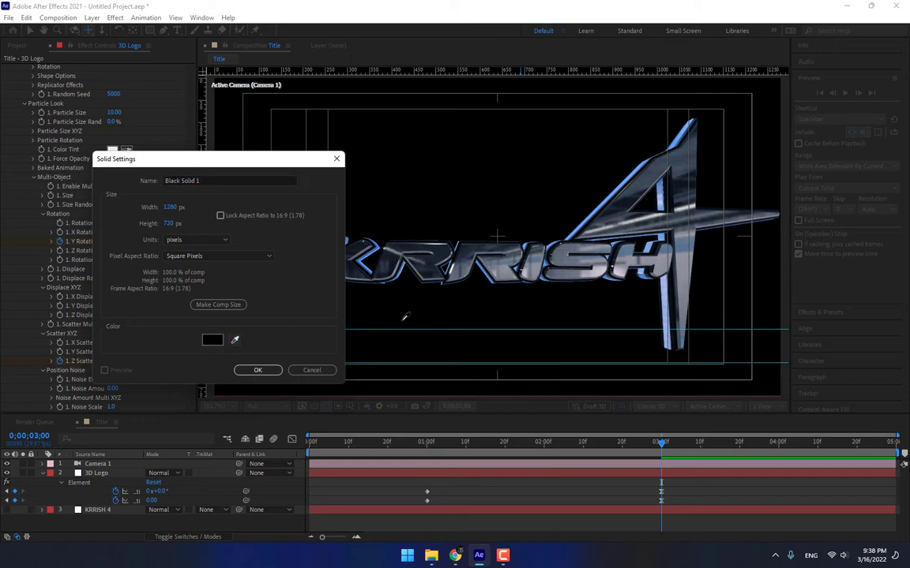
{"action": "left_click_drag", "start_coordinate": [223, 179], "coordinate": [106, 190]}
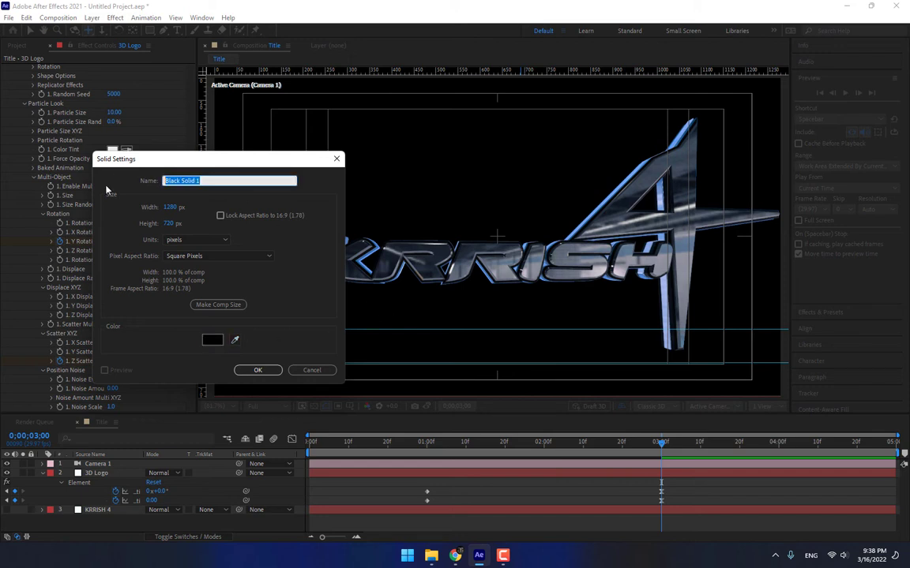
{"action": "type", "text": "Light"}
{"action": "key", "text": "Return"}
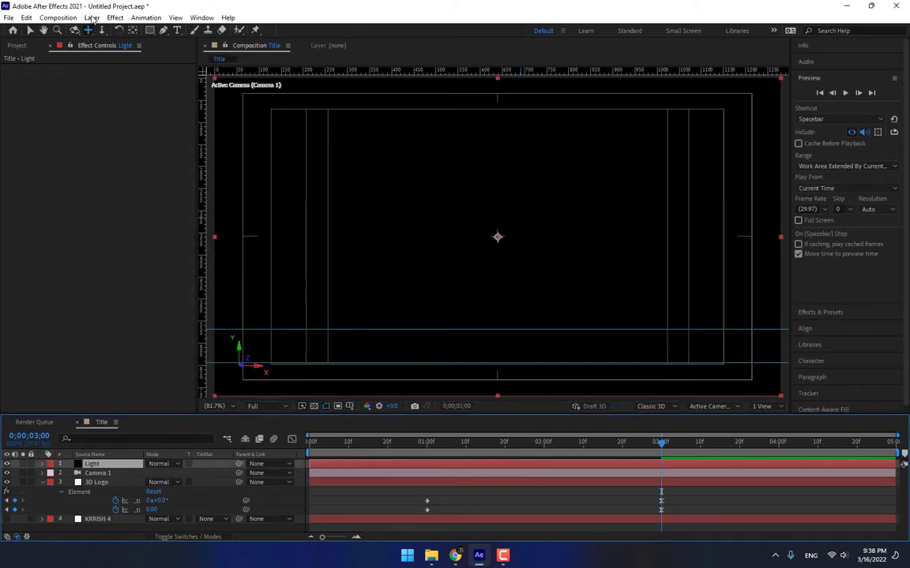
Apply the Knoll Light Factory EZ effect to the Light layer.
{"action": "left_click", "coordinate": [113, 17]}
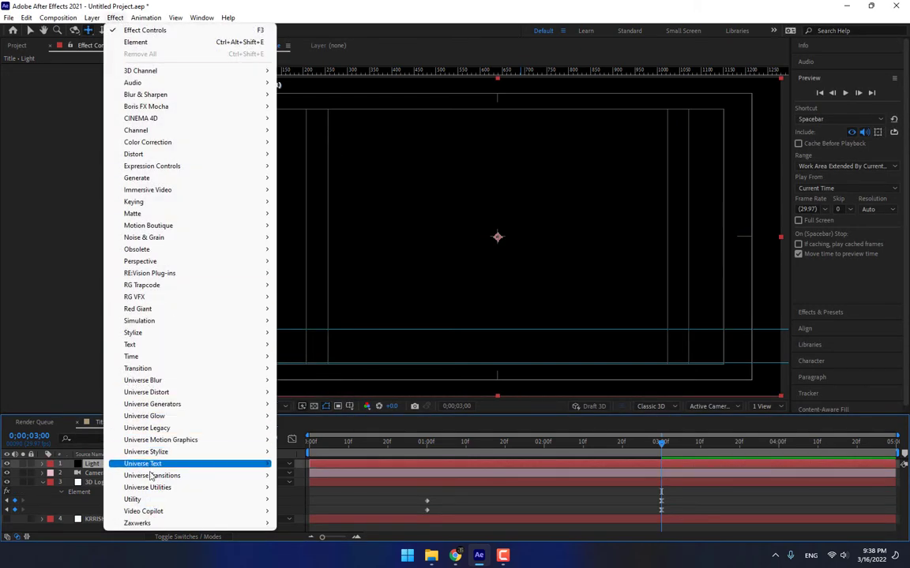
{"action": "mouse_move", "coordinate": [190, 451]}
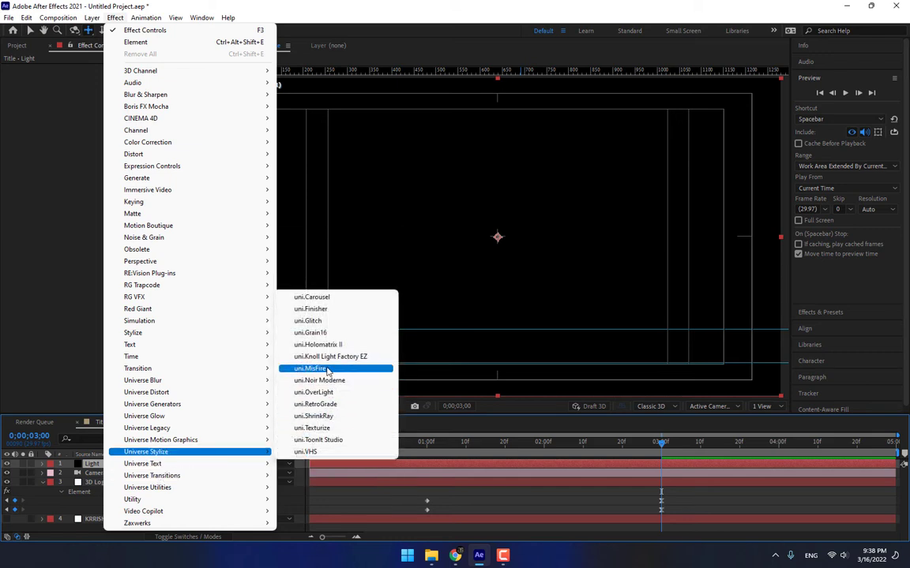
{"action": "left_click", "coordinate": [328, 356]}
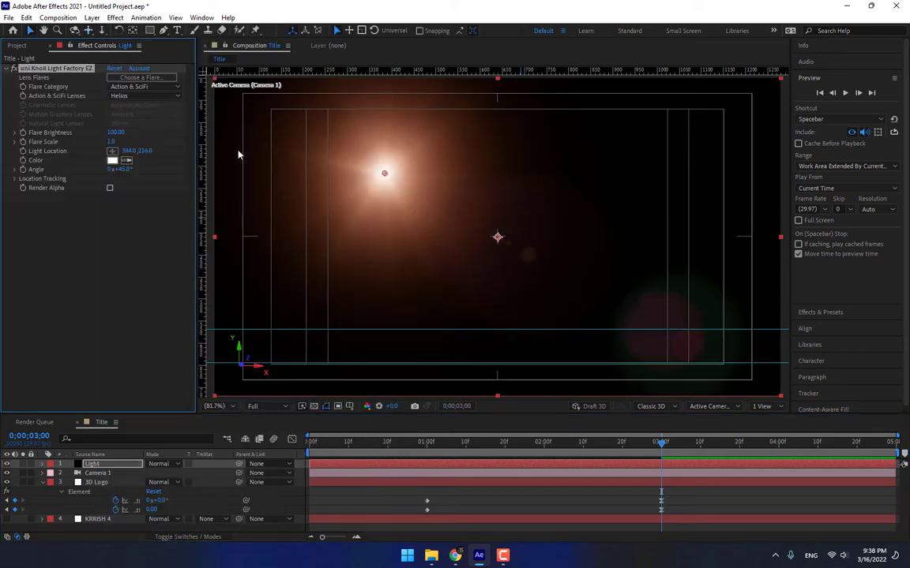
Choose the Simple Headlight flare from the Natural Light presets.
{"action": "left_click", "coordinate": [140, 78]}
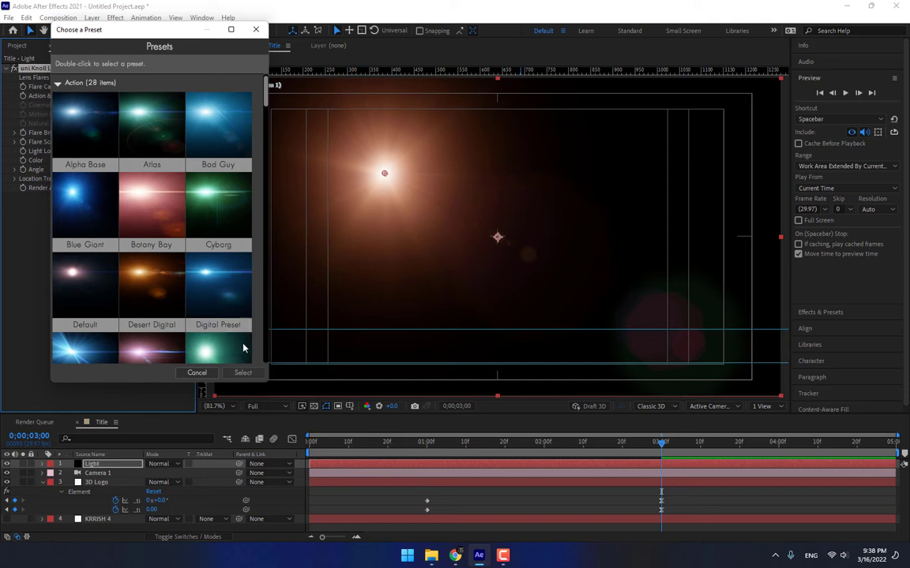
{"action": "left_click_drag", "start_coordinate": [266, 387], "coordinate": [501, 505]}
{"action": "scroll", "coordinate": [297, 291], "scroll_direction": "down", "scroll_amount": 5}
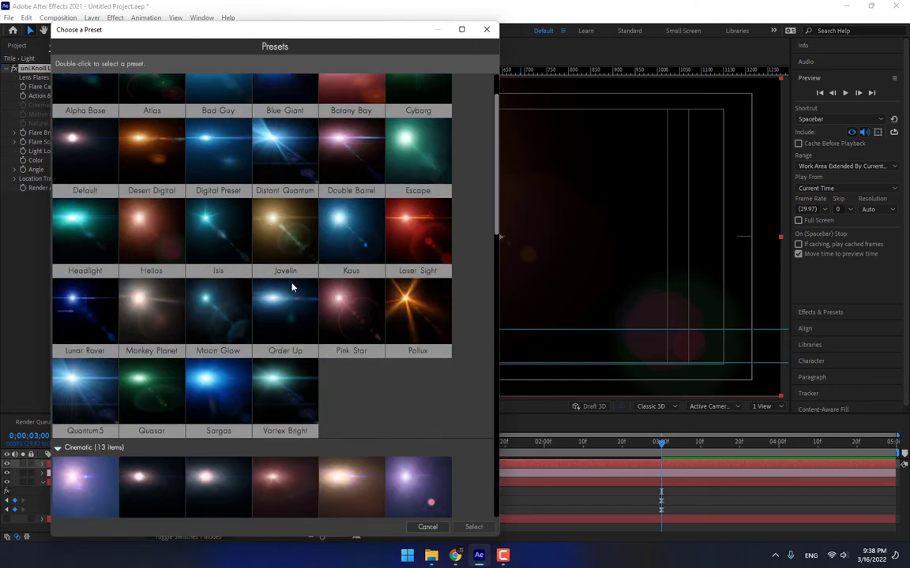
{"action": "scroll", "coordinate": [294, 290], "scroll_direction": "down", "scroll_amount": 8}
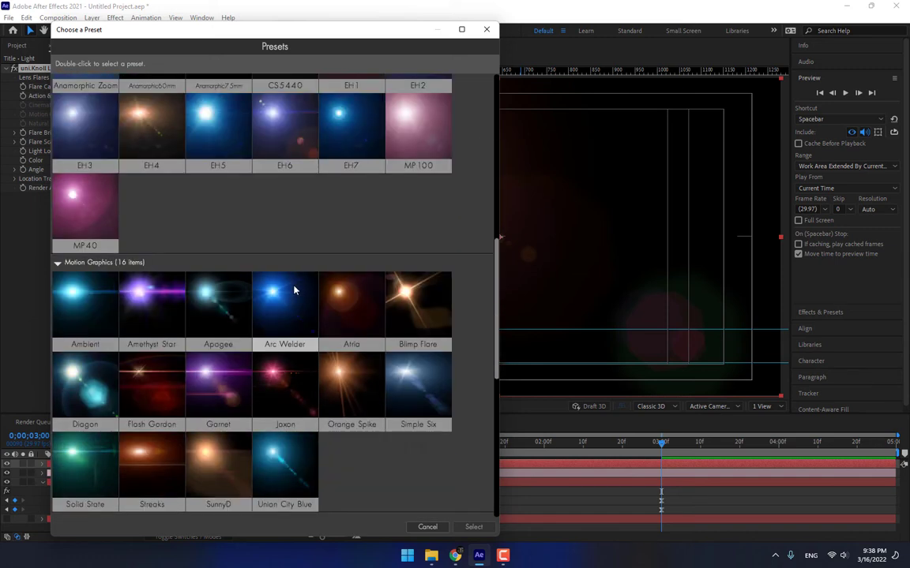
{"action": "scroll", "coordinate": [293, 291], "scroll_direction": "down", "scroll_amount": 2}
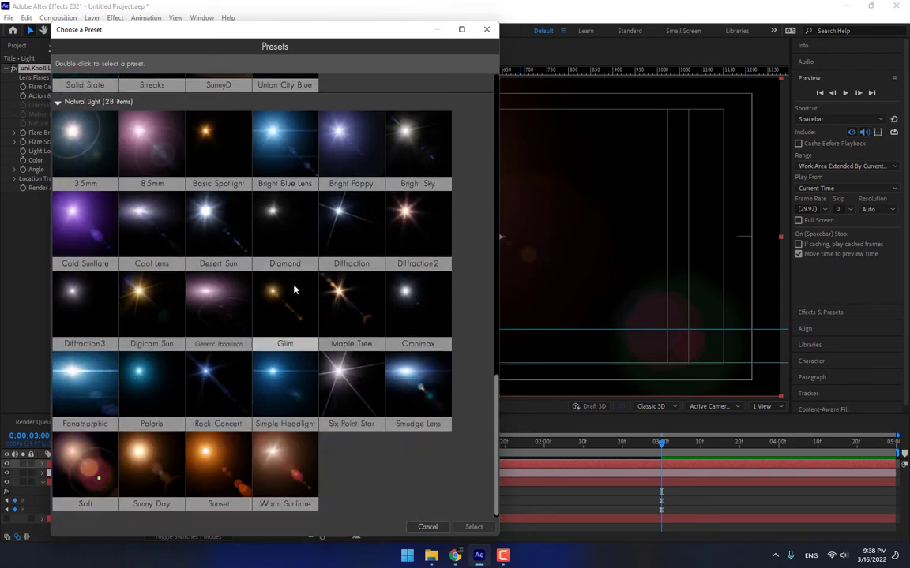
{"action": "left_click", "coordinate": [274, 385]}
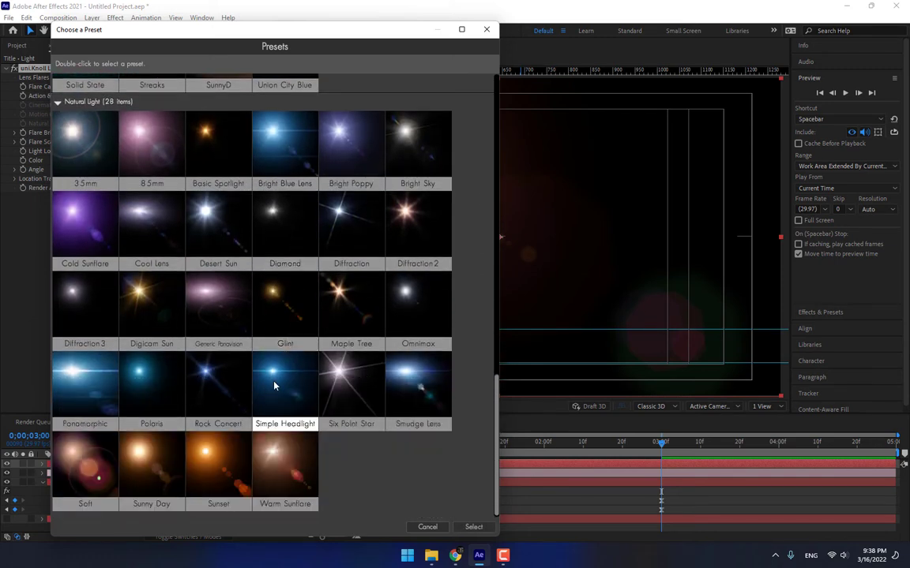
{"action": "left_click", "coordinate": [456, 526]}
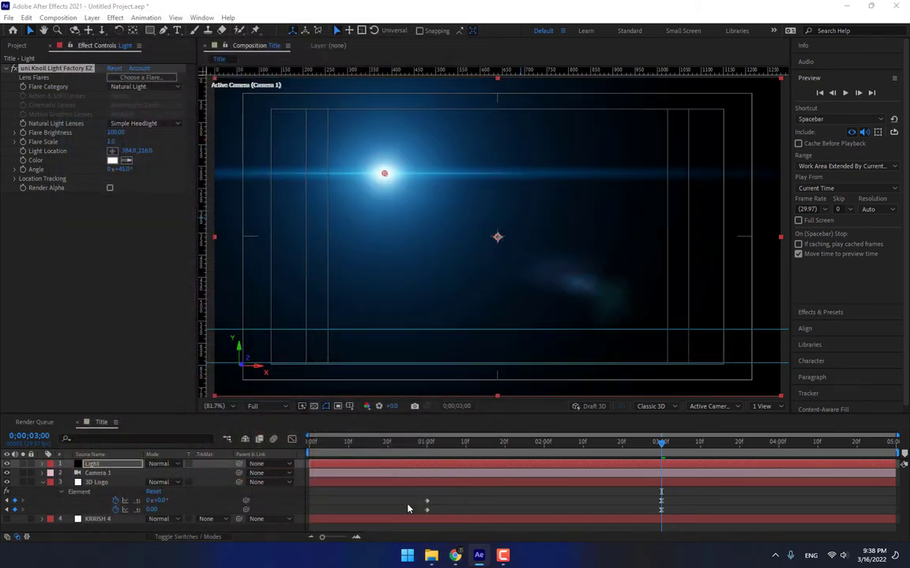
Set the Light layer to Add, place the flare beside the K, and scale it to 0.7.
{"action": "left_click", "coordinate": [162, 463]}
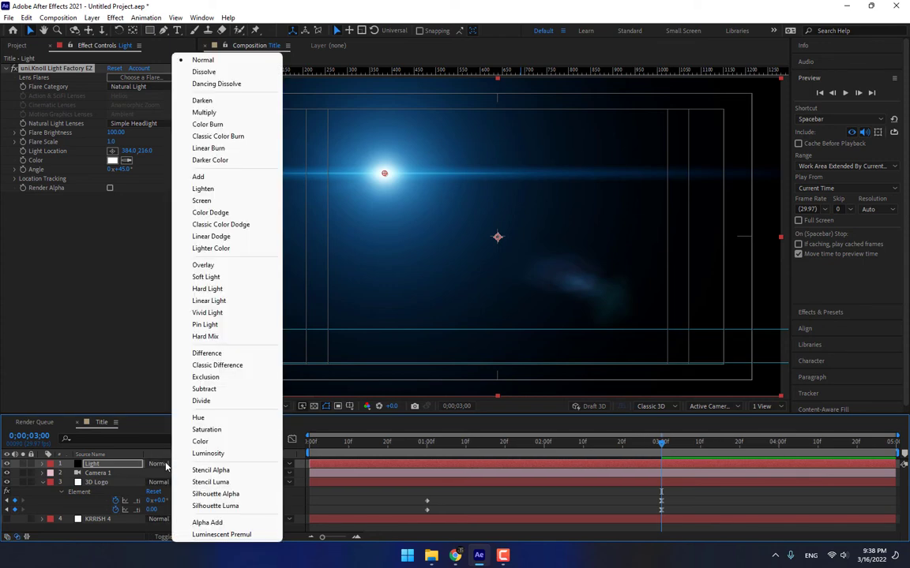
{"action": "left_click", "coordinate": [214, 179]}
{"action": "left_click_drag", "start_coordinate": [385, 175], "coordinate": [302, 290]}
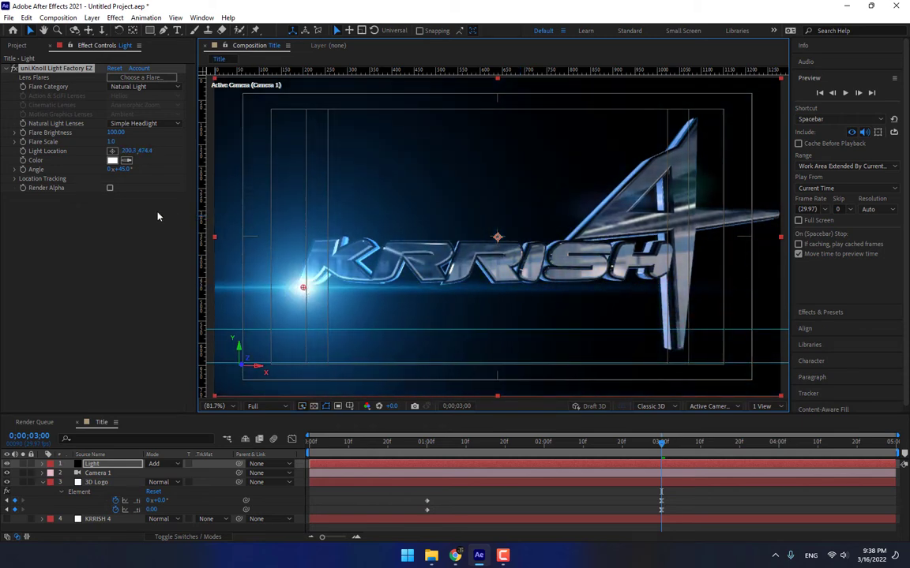
{"action": "left_click_drag", "start_coordinate": [111, 143], "coordinate": [112, 159]}
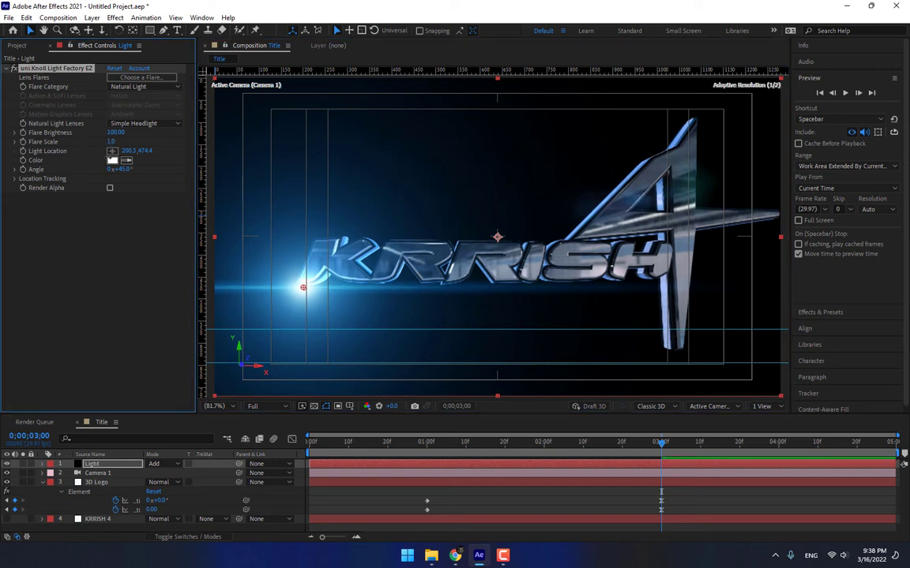
{"action": "left_click_drag", "start_coordinate": [91, 212], "coordinate": [109, 282]}
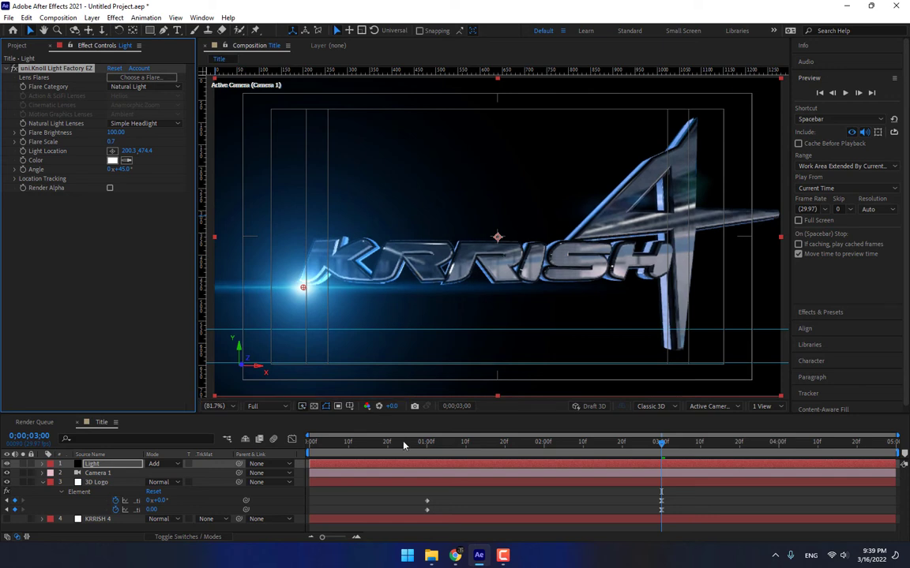
At 1;00, move the flare off-screen left to -485.4, 465.8 and keyframe its properties.
{"action": "left_click", "coordinate": [427, 444]}
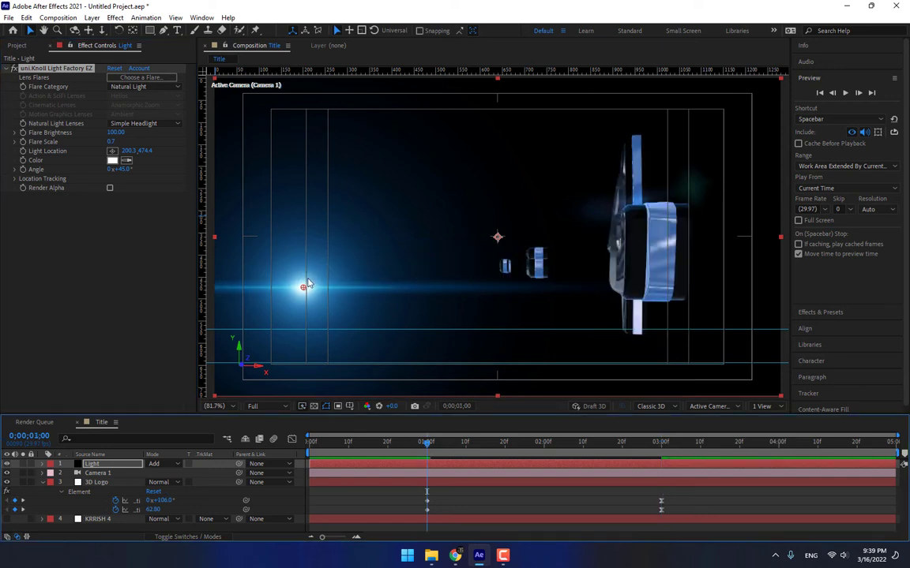
{"action": "left_click_drag", "start_coordinate": [304, 289], "coordinate": [0, 289]}
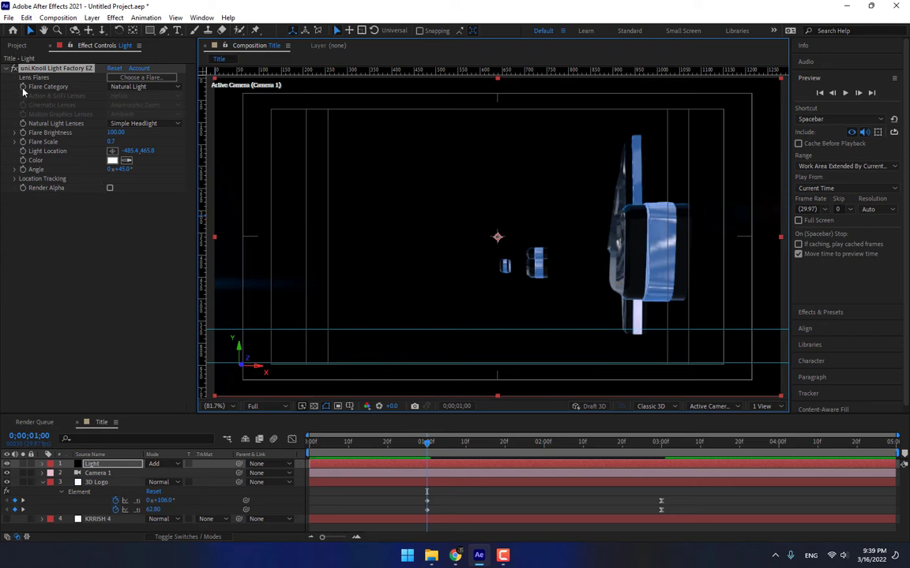
{"action": "left_click_drag", "start_coordinate": [23, 88], "coordinate": [17, 179]}
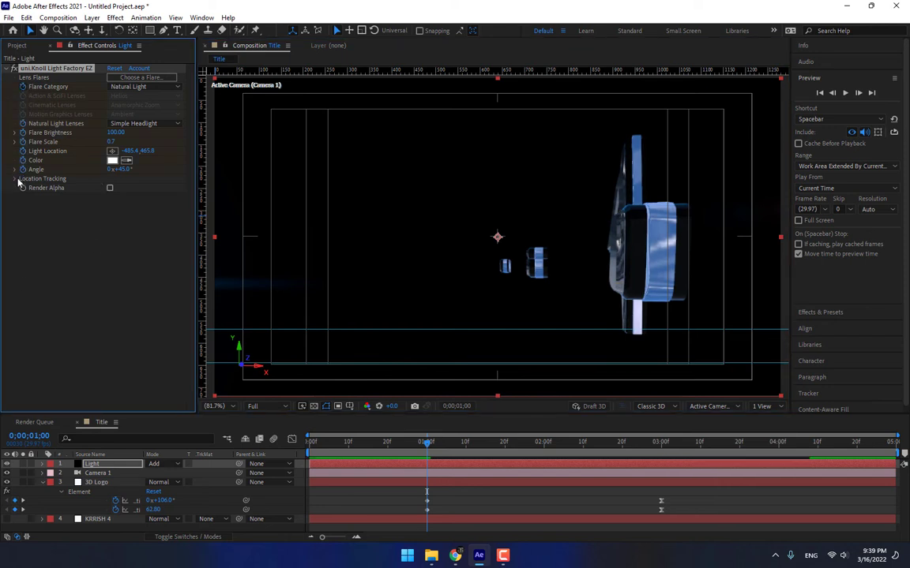
At 3;00, move the flare into the logo's left end and set Flare Scale 0.8.
{"action": "left_click", "coordinate": [661, 446]}
{"action": "scroll", "coordinate": [291, 279], "scroll_direction": "down", "scroll_amount": 3}
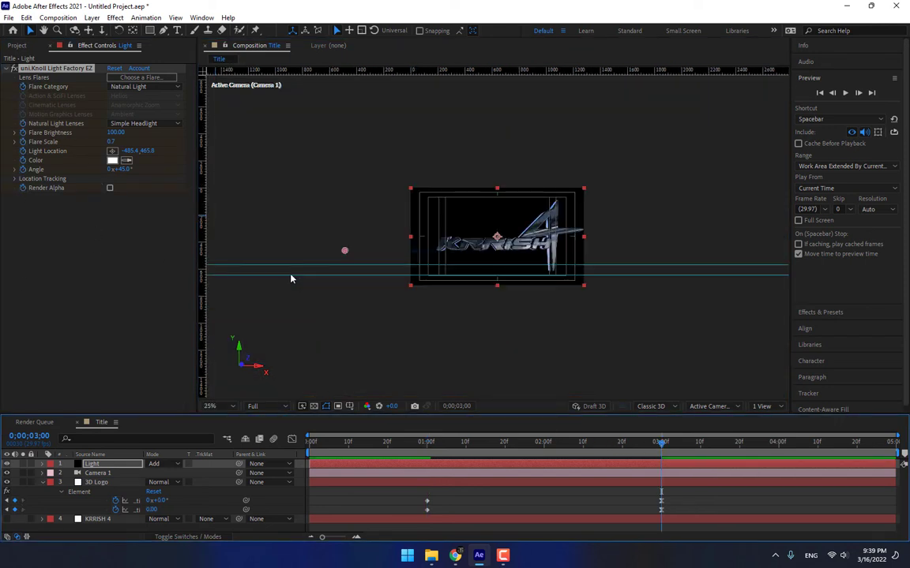
{"action": "left_click_drag", "start_coordinate": [344, 254], "coordinate": [439, 255]}
{"action": "key", "text": "slash"}
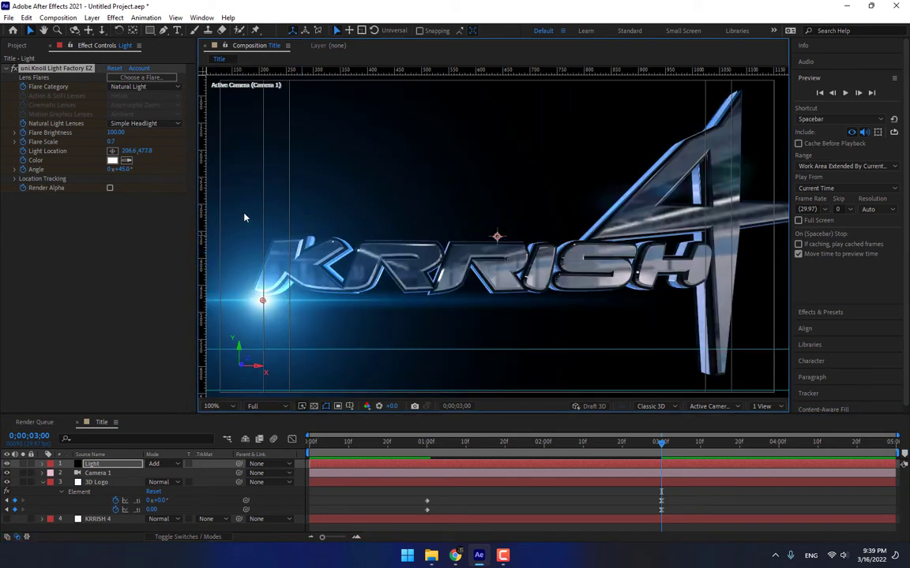
{"action": "left_click_drag", "start_coordinate": [113, 141], "coordinate": [131, 140]}
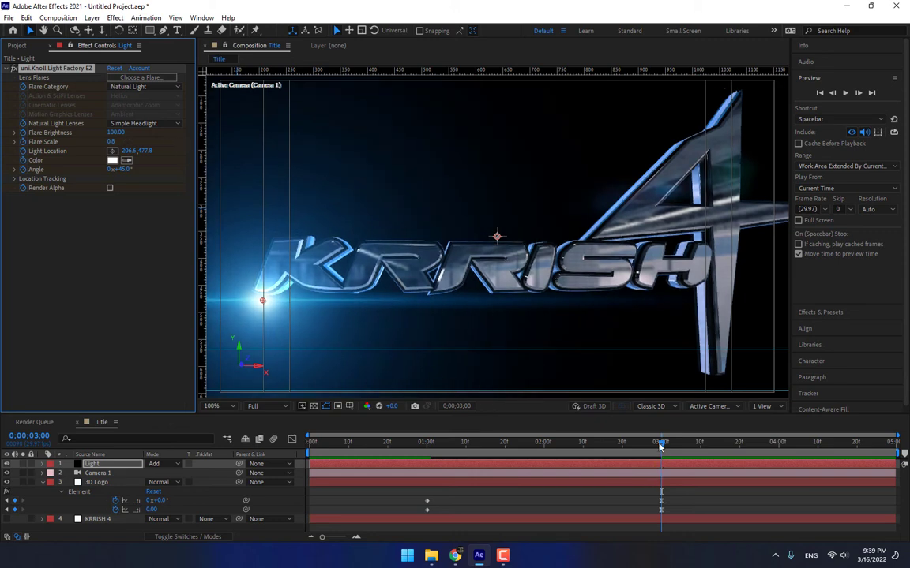
At 4;00, move the flare right across the KRRISH title to 606.6, 474.8 and review it.
{"action": "left_click_drag", "start_coordinate": [660, 444], "coordinate": [778, 448]}
{"action": "left_click_drag", "start_coordinate": [268, 306], "coordinate": [482, 302]}
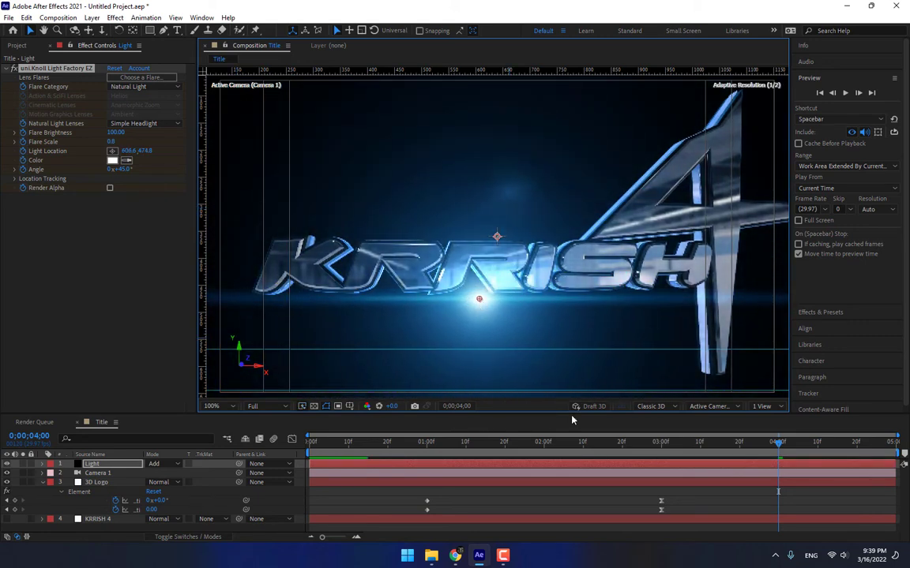
{"action": "left_click_drag", "start_coordinate": [707, 445], "coordinate": [507, 462]}
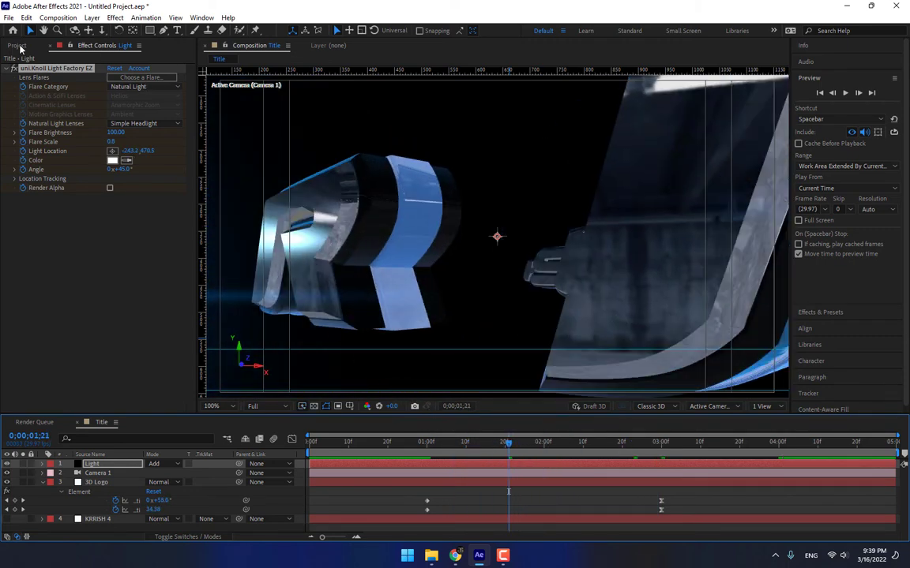
Turn Element's Render Settings Motion Blur On for the 3D Logo layer.
{"action": "left_click", "coordinate": [19, 46]}
{"action": "left_click", "coordinate": [97, 483]}
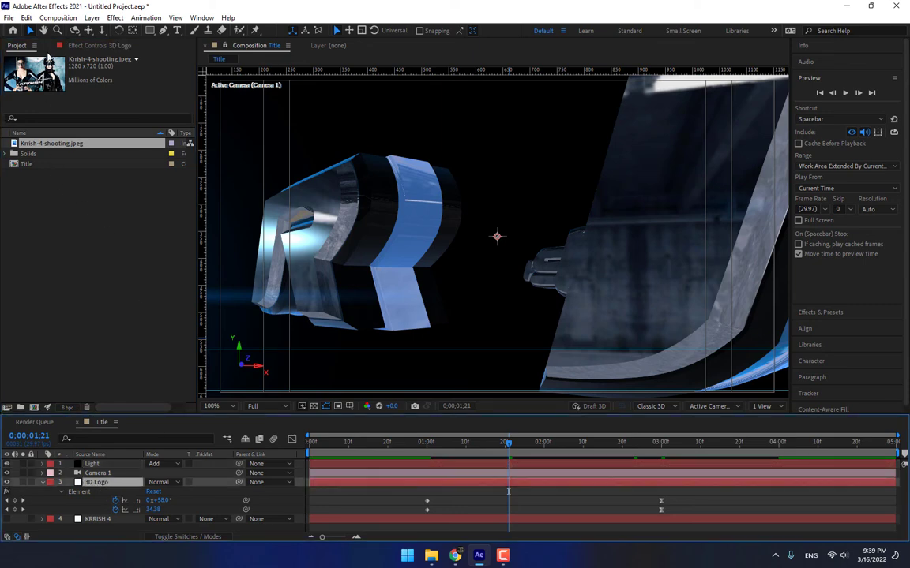
{"action": "left_click", "coordinate": [89, 47]}
{"action": "scroll", "coordinate": [81, 273], "scroll_direction": "down", "scroll_amount": 10}
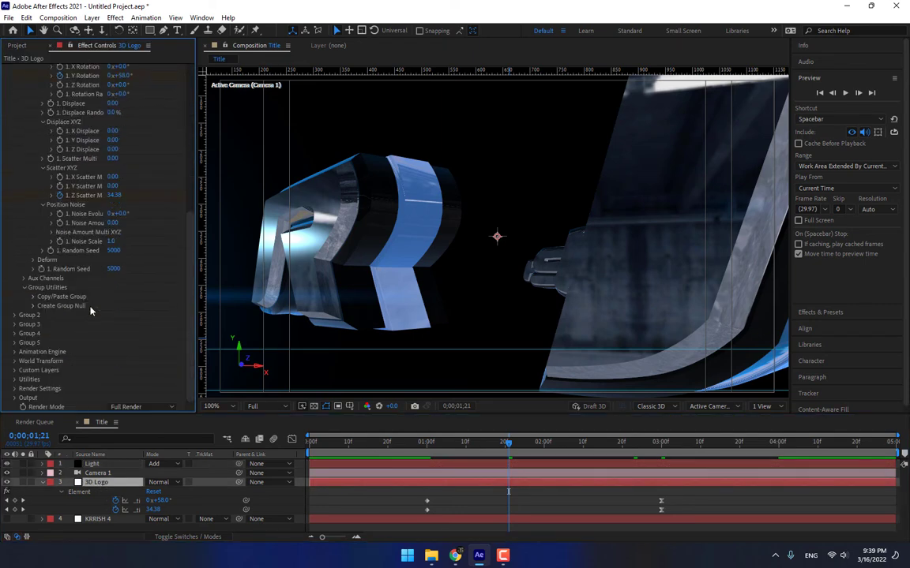
{"action": "left_click", "coordinate": [33, 389]}
{"action": "scroll", "coordinate": [55, 363], "scroll_direction": "down", "scroll_amount": 5}
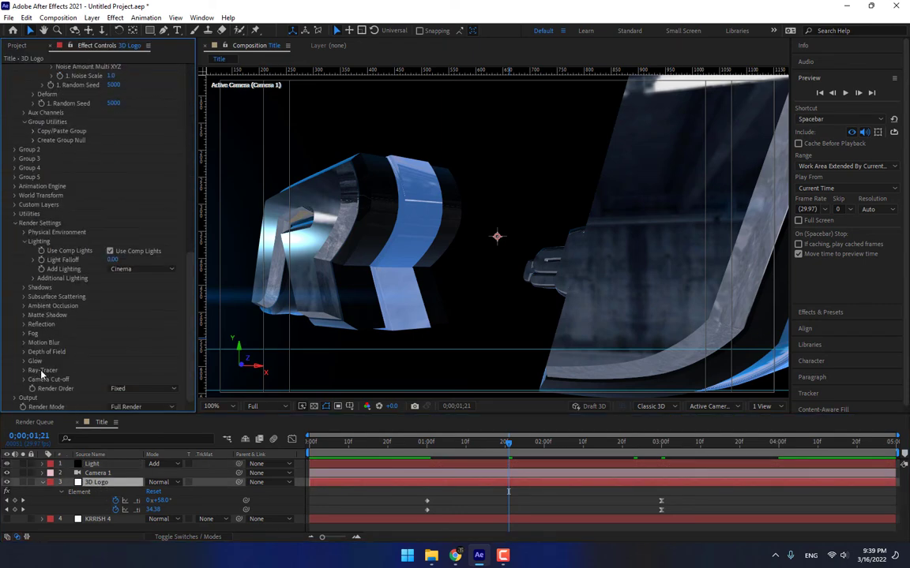
{"action": "left_click", "coordinate": [61, 344]}
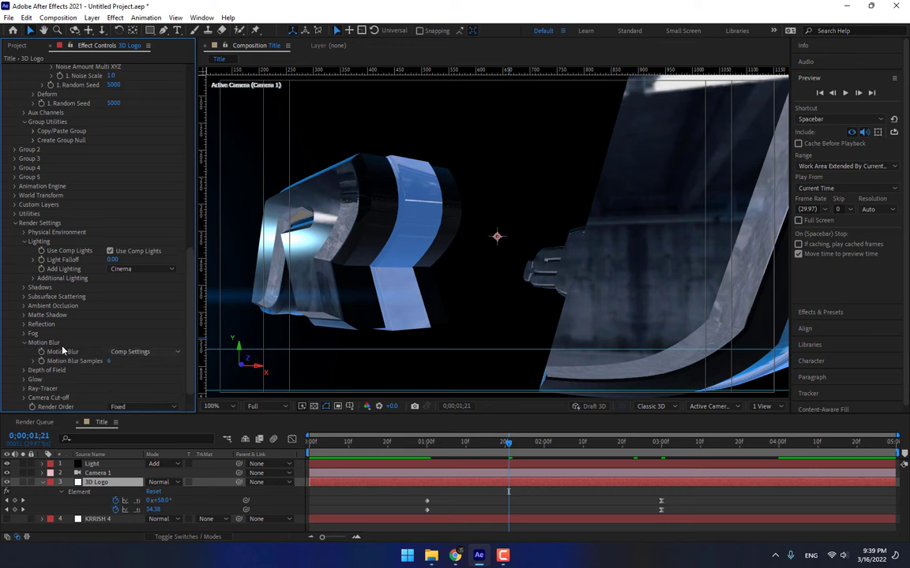
{"action": "left_click", "coordinate": [142, 351]}
{"action": "left_click", "coordinate": [114, 370]}
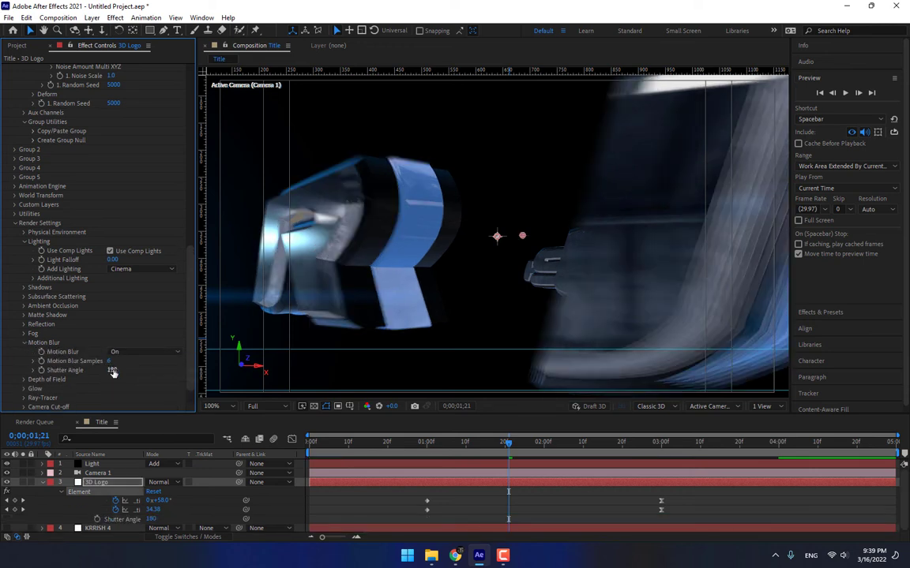
Raise the Shutter Angle to 570 and scrub through the motion-blurred build-on.
{"action": "left_click_drag", "start_coordinate": [113, 373], "coordinate": [197, 373]}
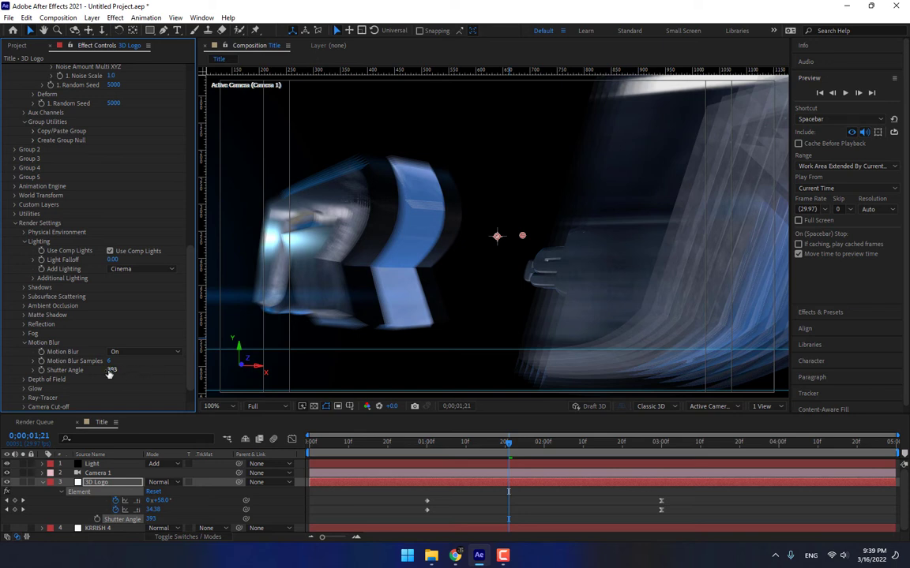
{"action": "left_click_drag", "start_coordinate": [110, 372], "coordinate": [194, 372]}
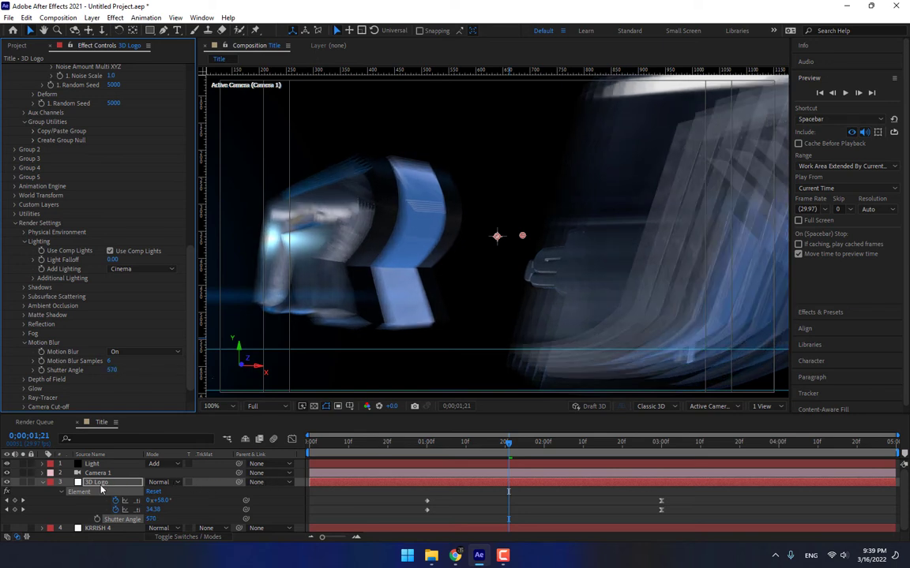
{"action": "left_click", "coordinate": [43, 483]}
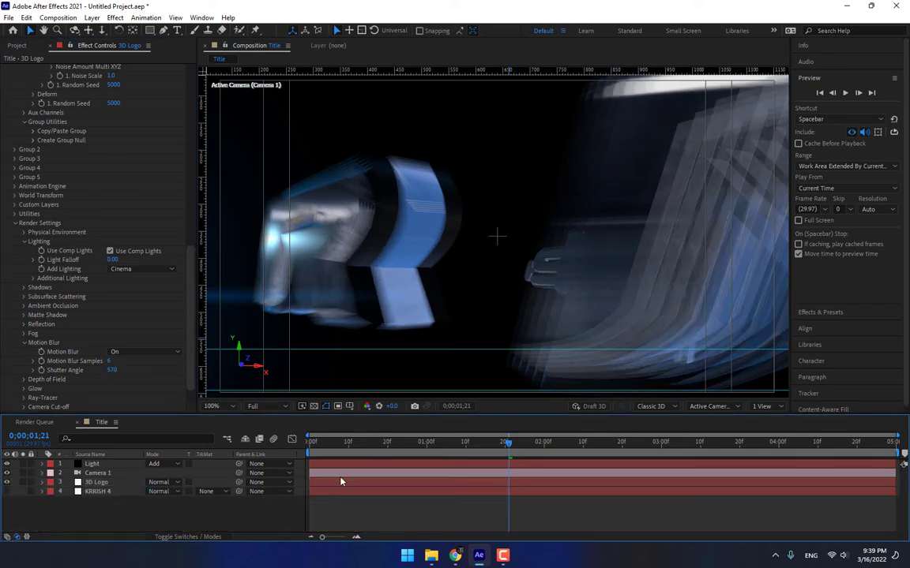
{"action": "left_click_drag", "start_coordinate": [424, 442], "coordinate": [693, 444]}
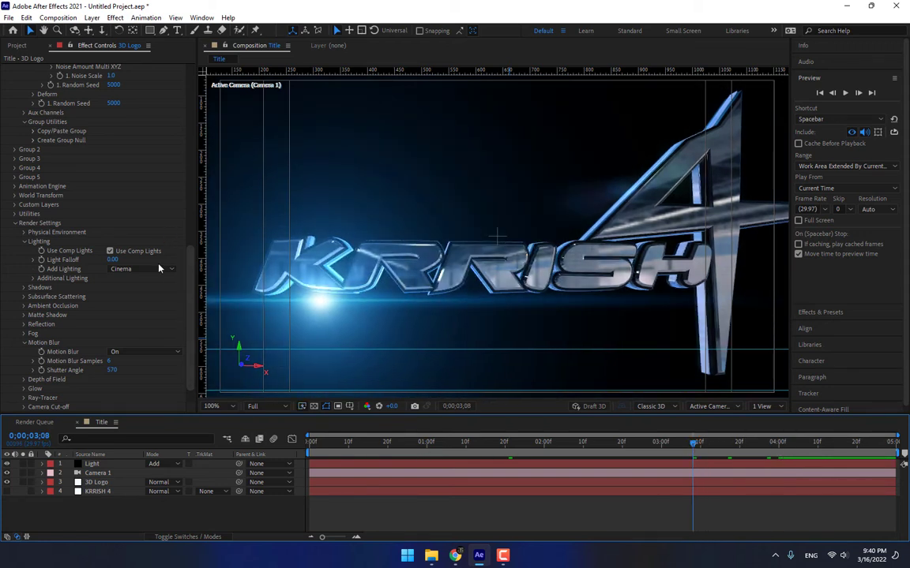
Rotate the additional lighting about X to 3° and keyframe the X and Y rotations.
{"action": "left_click", "coordinate": [36, 281]}
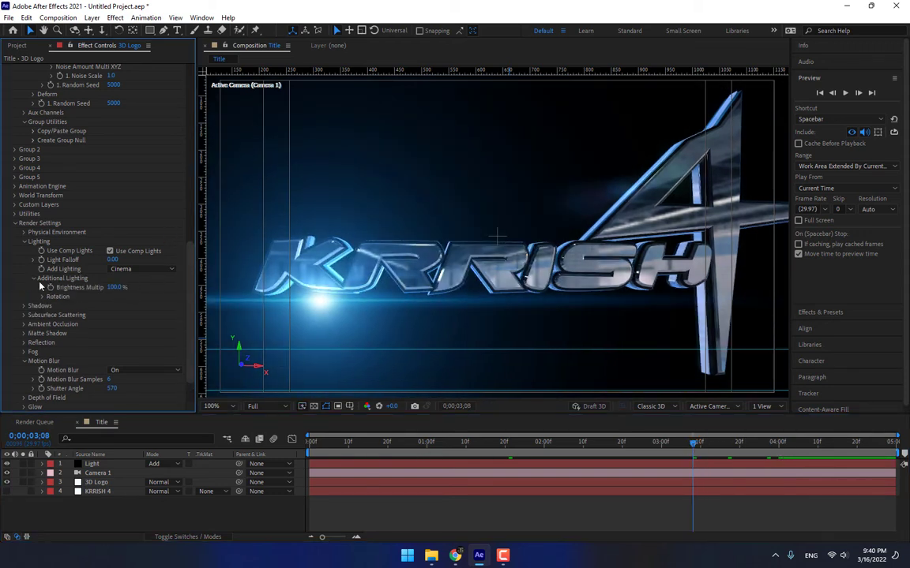
{"action": "left_click", "coordinate": [44, 297]}
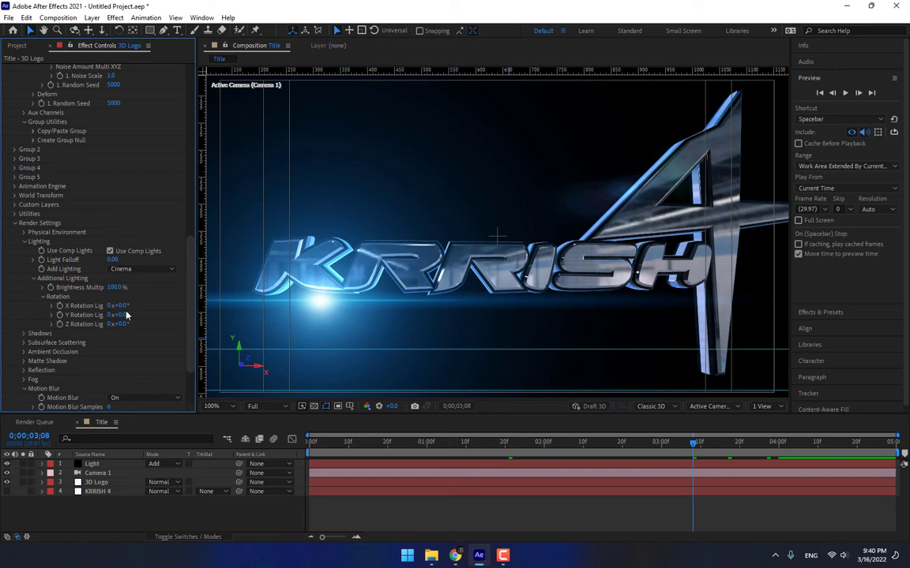
{"action": "left_click_drag", "start_coordinate": [124, 306], "coordinate": [87, 328]}
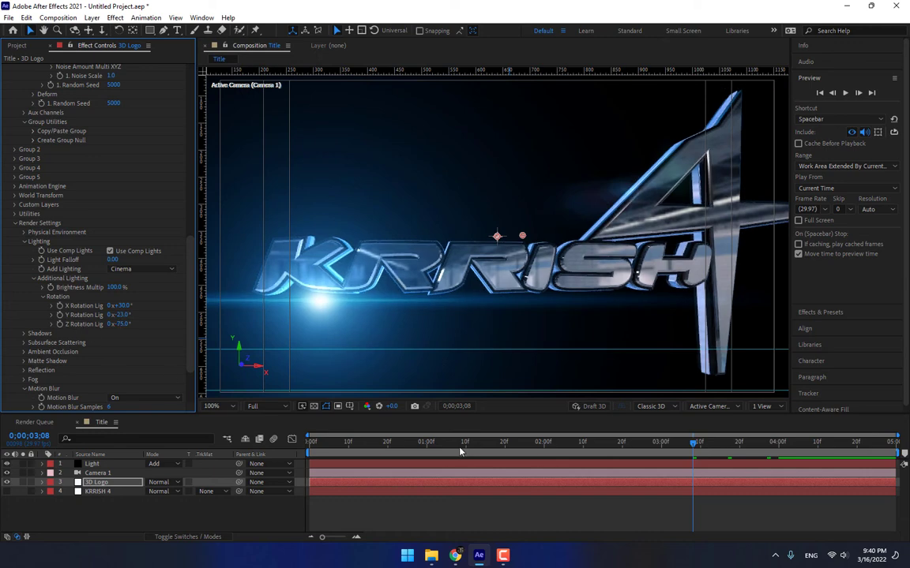
{"action": "left_click_drag", "start_coordinate": [427, 447], "coordinate": [607, 445]}
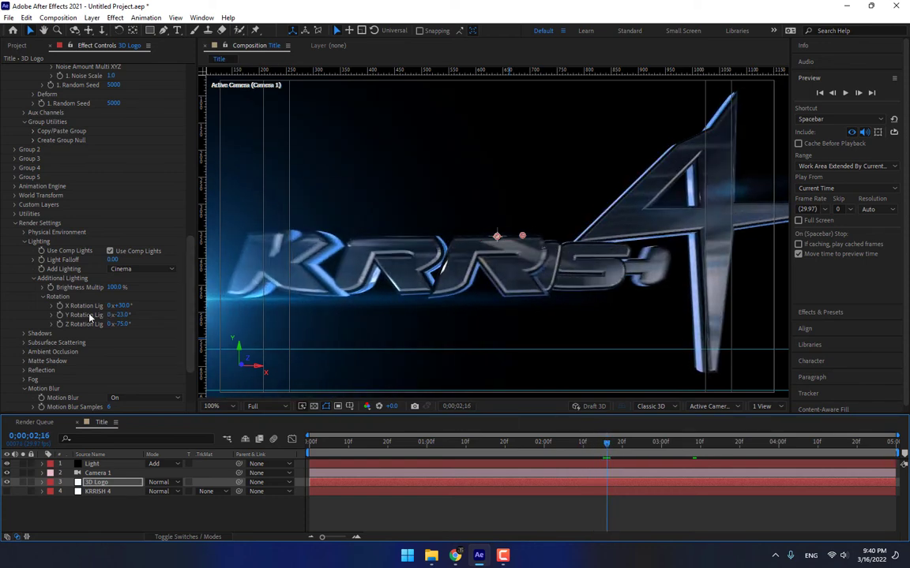
{"action": "left_click_drag", "start_coordinate": [59, 306], "coordinate": [59, 320]}
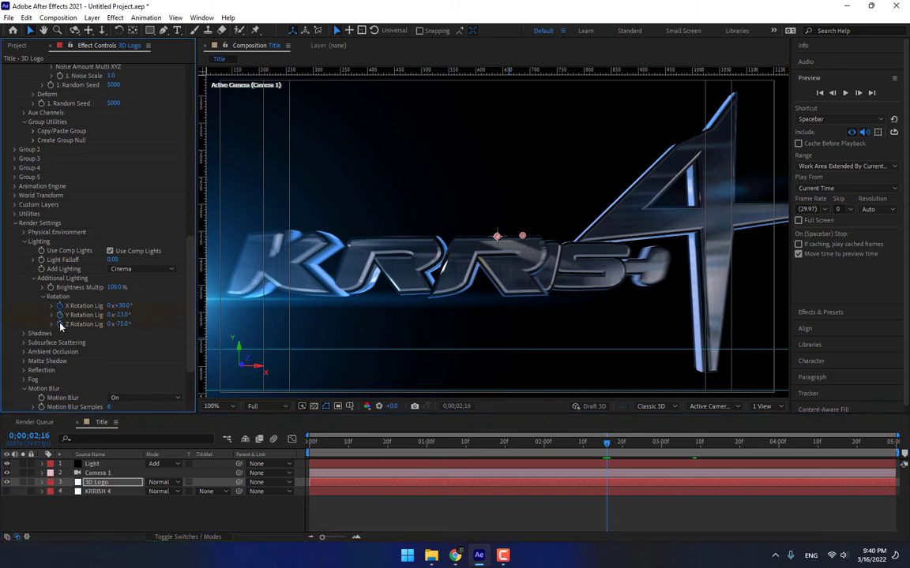
At 4;00, set the lighting rotation to Z -98° and Y -53°, then check reflections.
{"action": "left_click", "coordinate": [779, 444]}
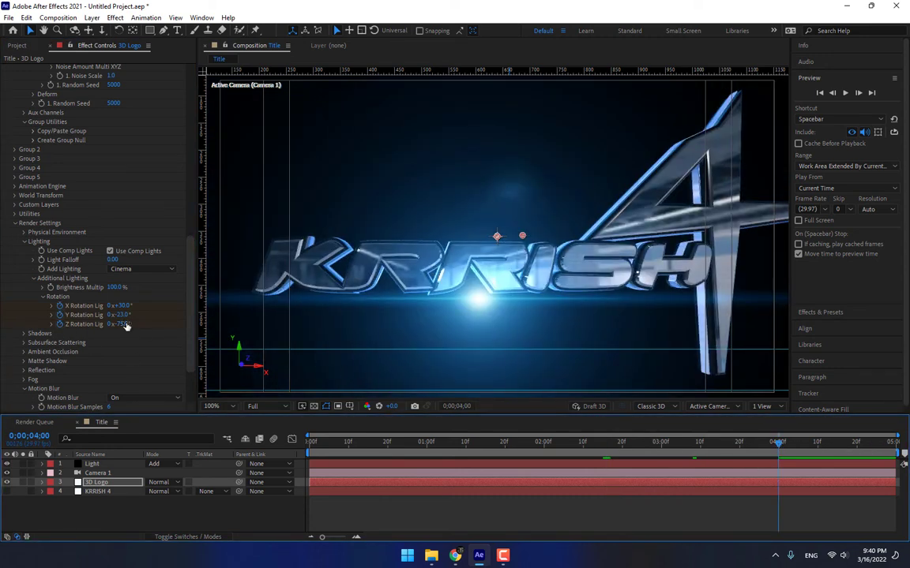
{"action": "left_click_drag", "start_coordinate": [127, 325], "coordinate": [140, 308]}
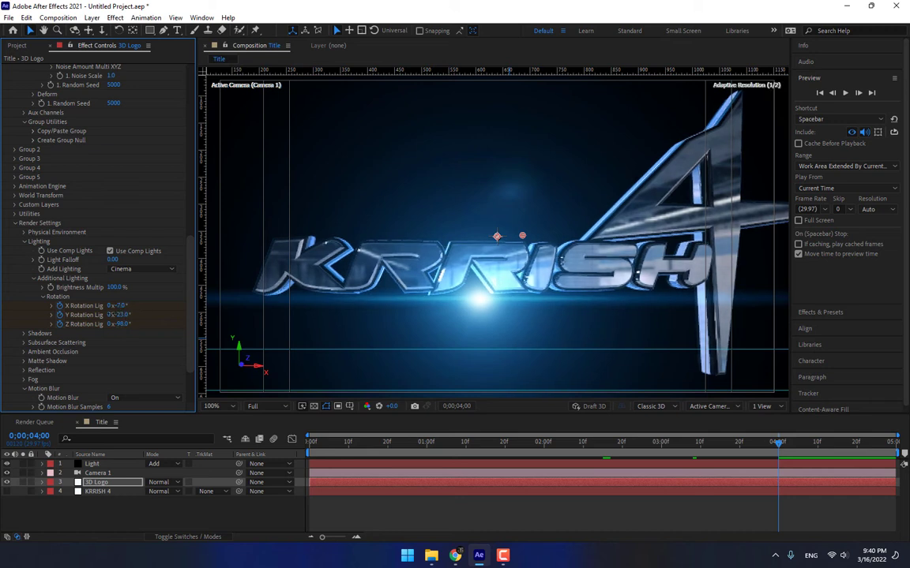
{"action": "left_click_drag", "start_coordinate": [119, 314], "coordinate": [109, 315]}
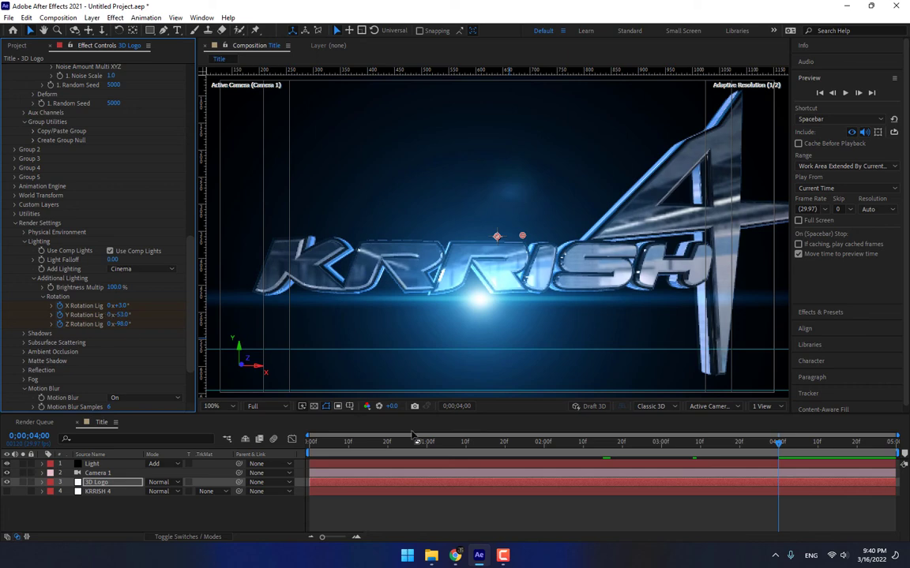
{"action": "left_click_drag", "start_coordinate": [544, 447], "coordinate": [803, 449]}
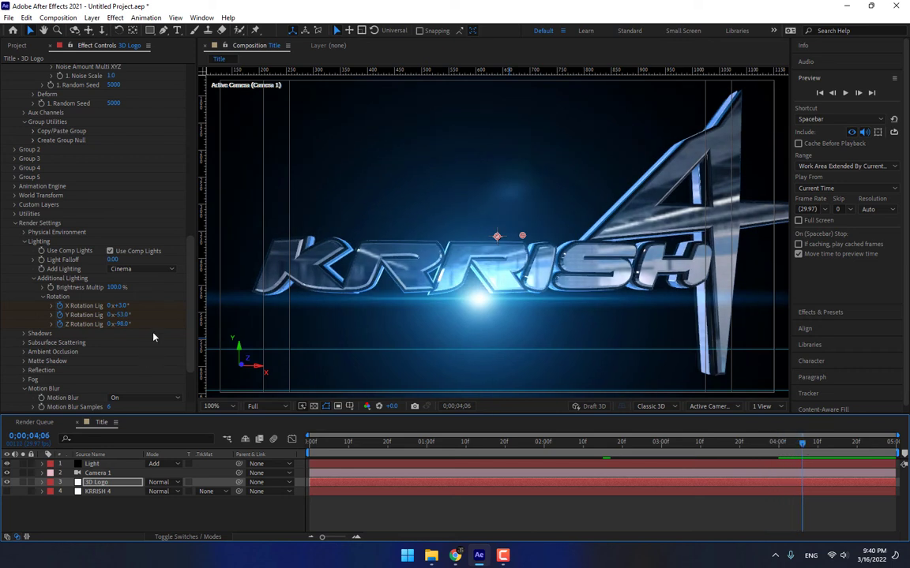
{"action": "scroll", "coordinate": [181, 316], "scroll_direction": "up", "scroll_amount": 1}
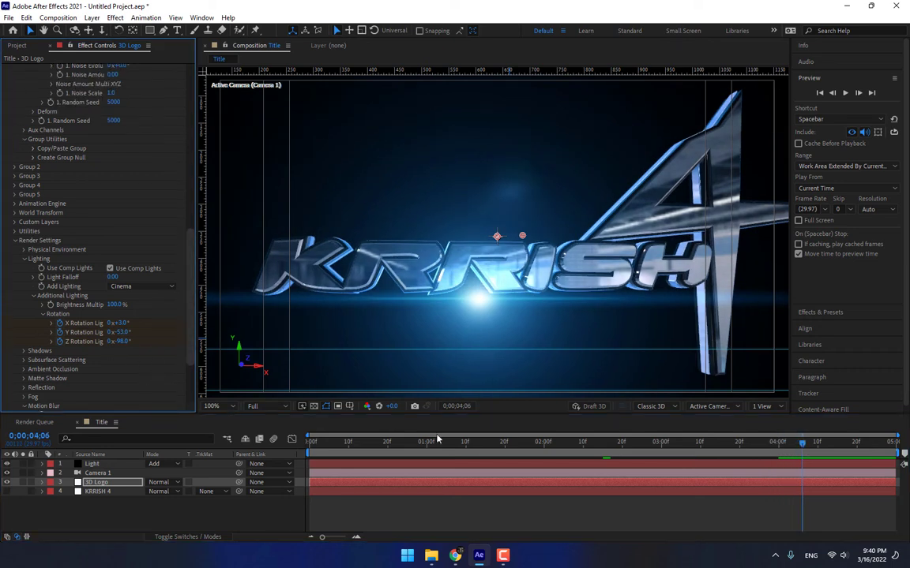
Reveal the Light layer's keyframed properties and go to its 4;00 Light Location keyframe.
{"action": "left_click", "coordinate": [94, 464]}
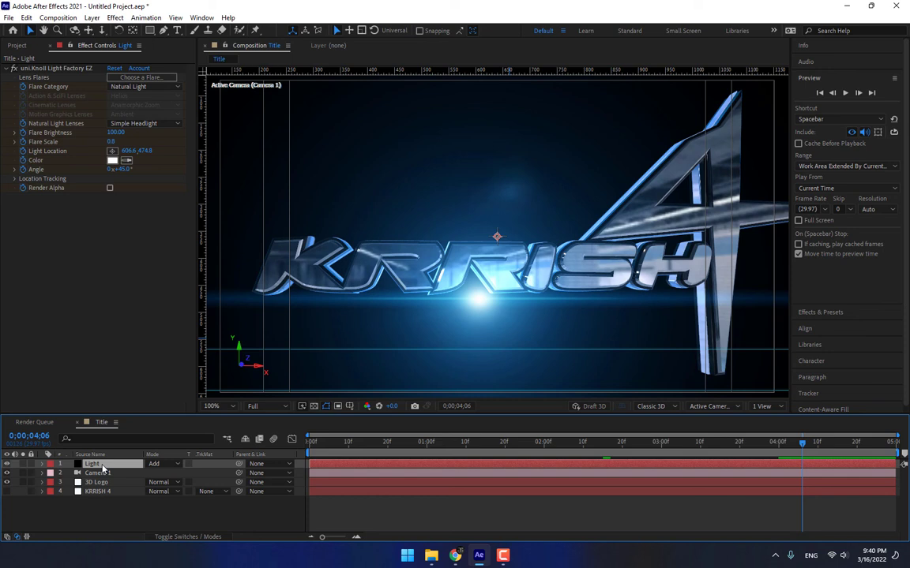
{"action": "key", "text": "e"}
{"action": "scroll", "coordinate": [687, 484], "scroll_direction": "down", "scroll_amount": 3}
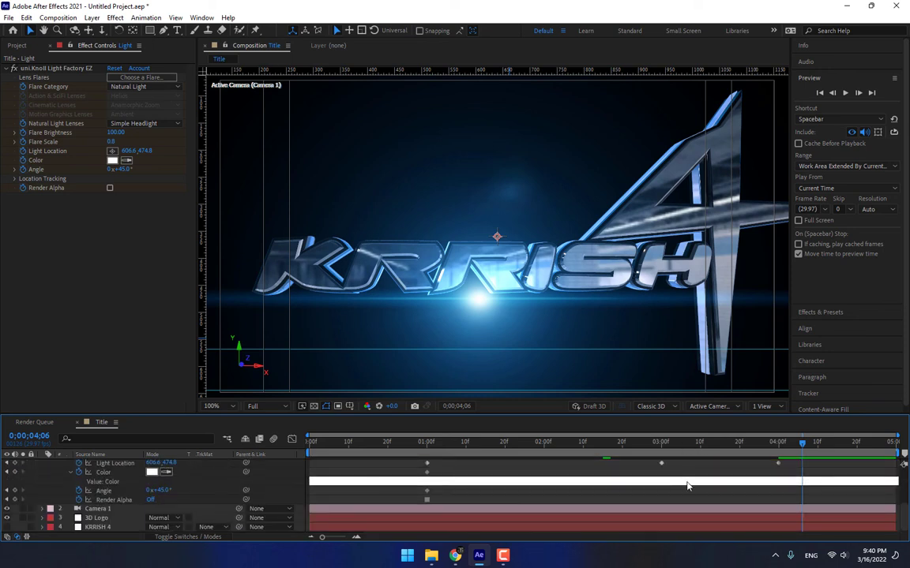
{"action": "scroll", "coordinate": [689, 486], "scroll_direction": "up", "scroll_amount": 1}
{"action": "left_click", "coordinate": [777, 445]}
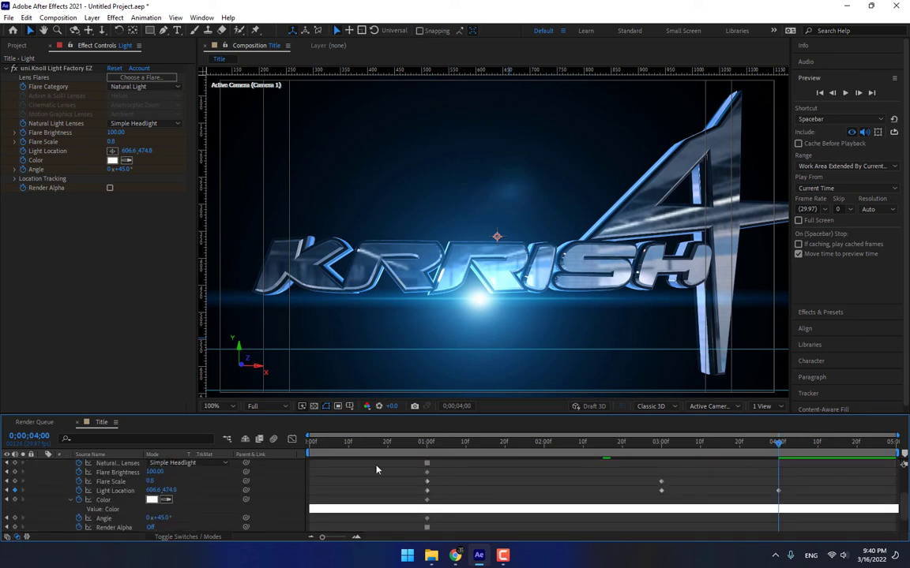
{"action": "scroll", "coordinate": [220, 498], "scroll_direction": "up", "scroll_amount": 2}
Dolly the camera back and pan it so the logo sits smaller and further left.
{"action": "left_click", "coordinate": [102, 31]}
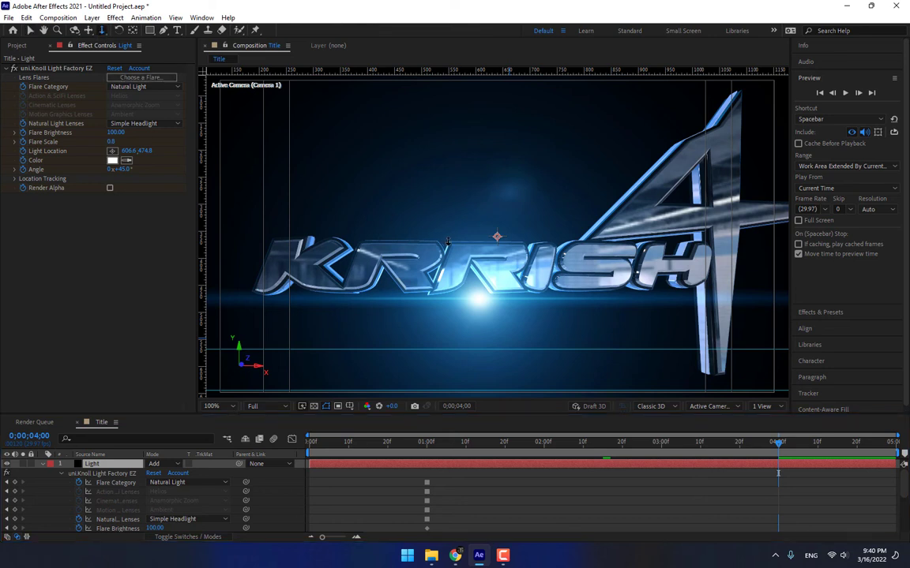
{"action": "left_click_drag", "start_coordinate": [462, 244], "coordinate": [410, 351]}
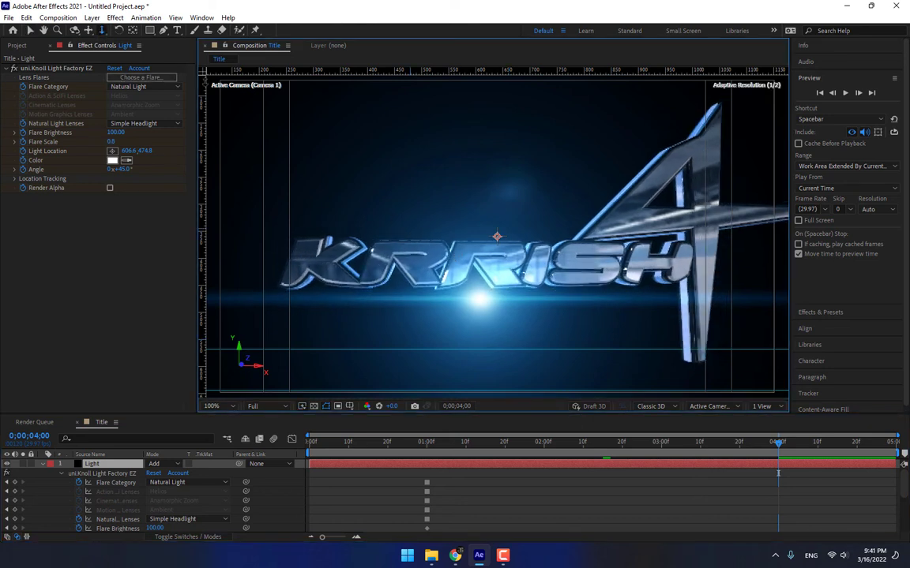
{"action": "left_click", "coordinate": [88, 31]}
{"action": "left_click_drag", "start_coordinate": [473, 236], "coordinate": [439, 239]}
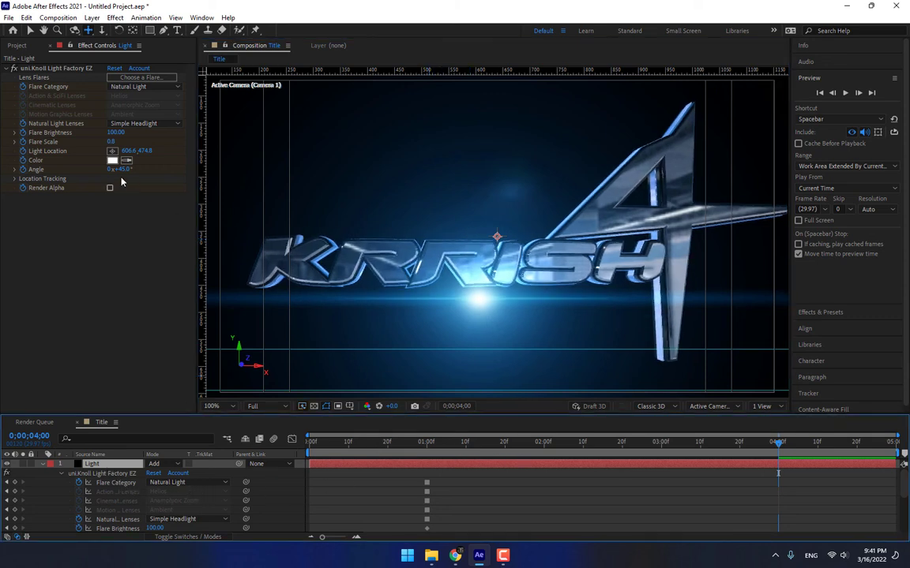
Set Flare Scale to 0.6 and nudge the light point to 593.6, 461.8.
{"action": "left_click_drag", "start_coordinate": [111, 143], "coordinate": [95, 310]}
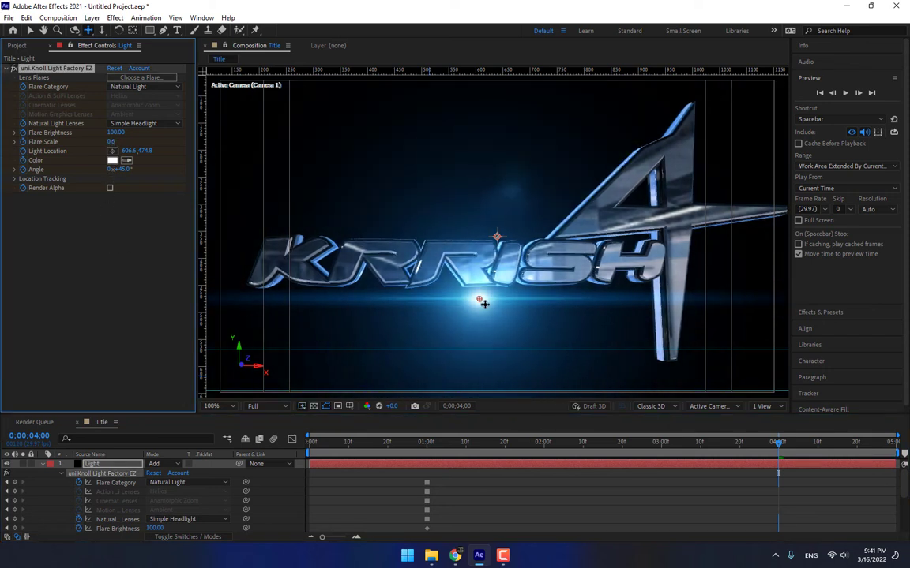
{"action": "key", "text": "v"}
{"action": "left_click_drag", "start_coordinate": [479, 301], "coordinate": [472, 293]}
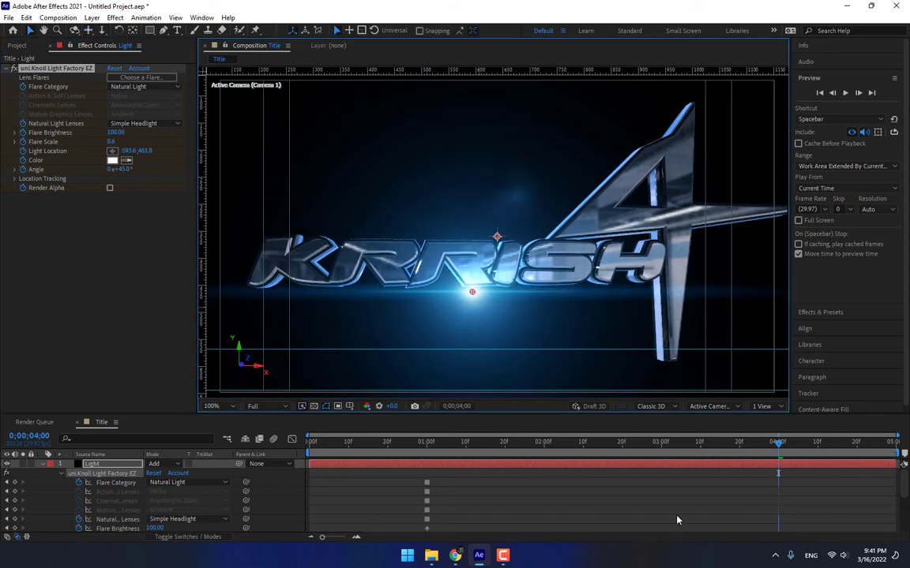
Collapse the Light layer and move it beneath the 3D Logo layer.
{"action": "scroll", "coordinate": [676, 513], "scroll_direction": "down", "scroll_amount": 4}
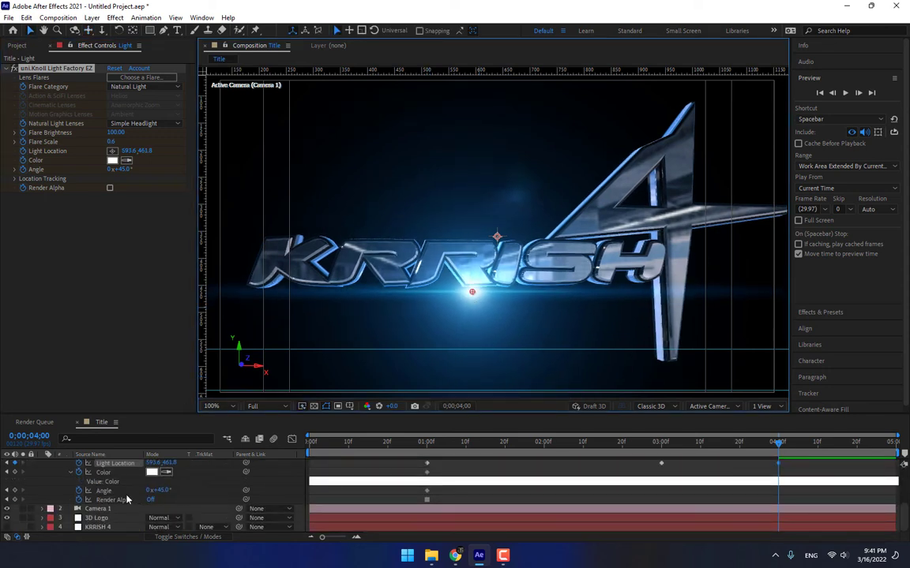
{"action": "scroll", "coordinate": [127, 500], "scroll_direction": "up", "scroll_amount": 5}
{"action": "left_click", "coordinate": [43, 465]}
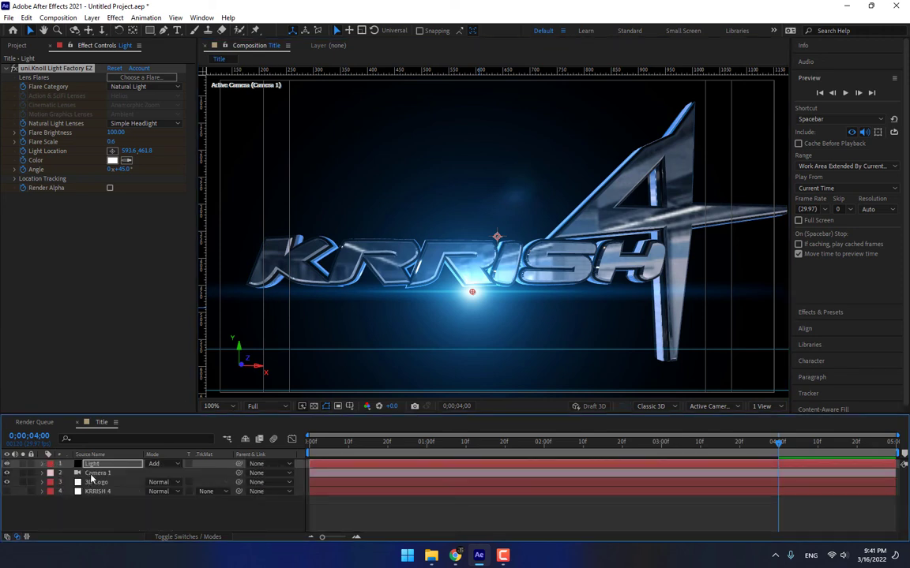
{"action": "left_click_drag", "start_coordinate": [93, 464], "coordinate": [97, 488]}
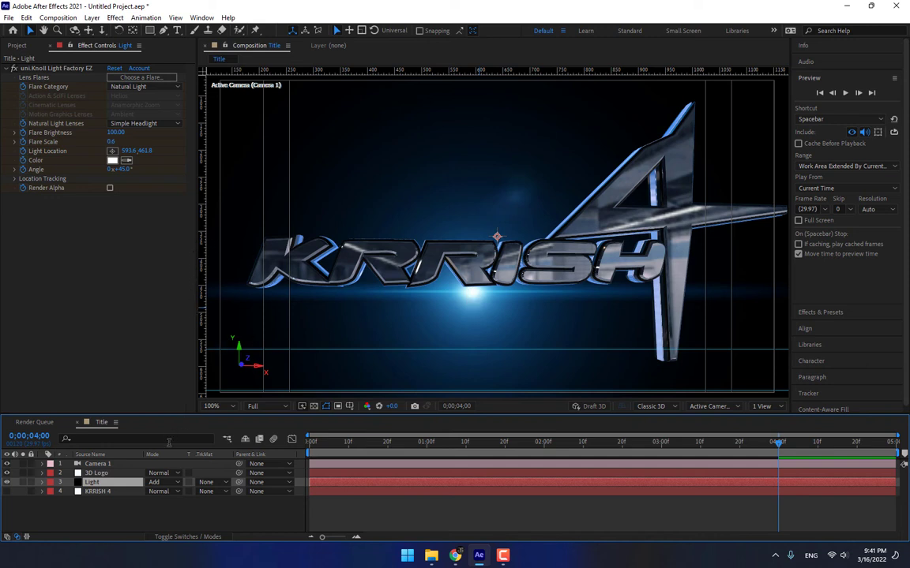
Create a new solid layer named Light.
{"action": "right_click", "coordinate": [214, 518]}
{"action": "mouse_move", "coordinate": [237, 380]}
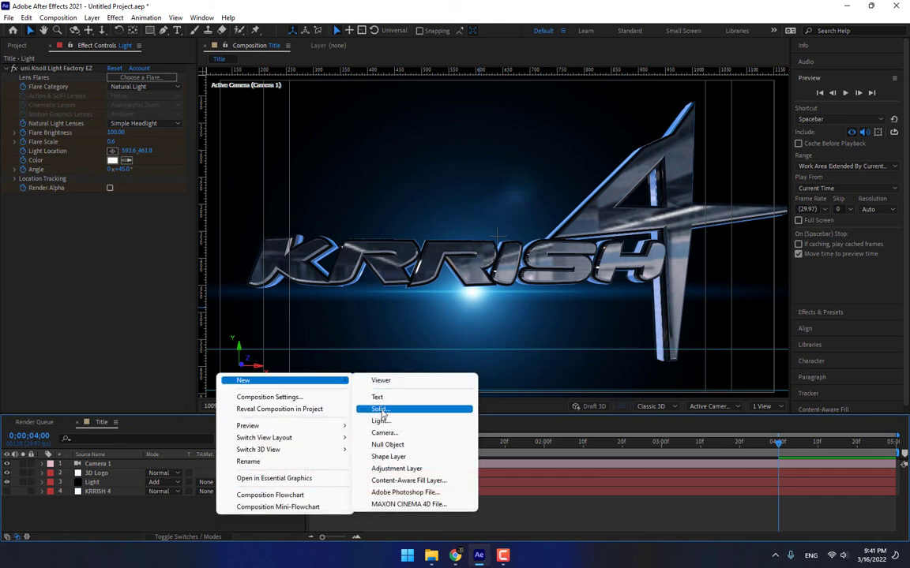
{"action": "left_click", "coordinate": [395, 408]}
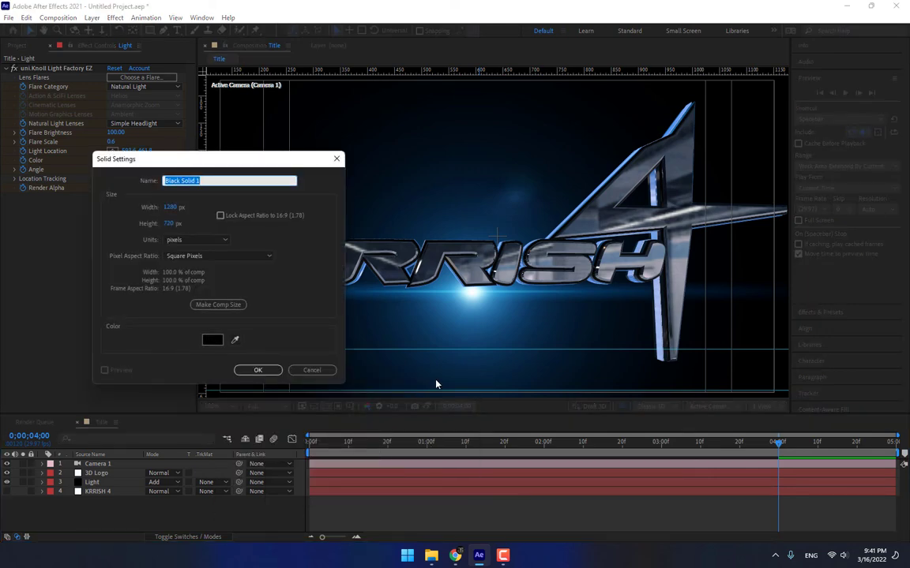
{"action": "type", "text": "Light"}
{"action": "key", "text": "Return"}
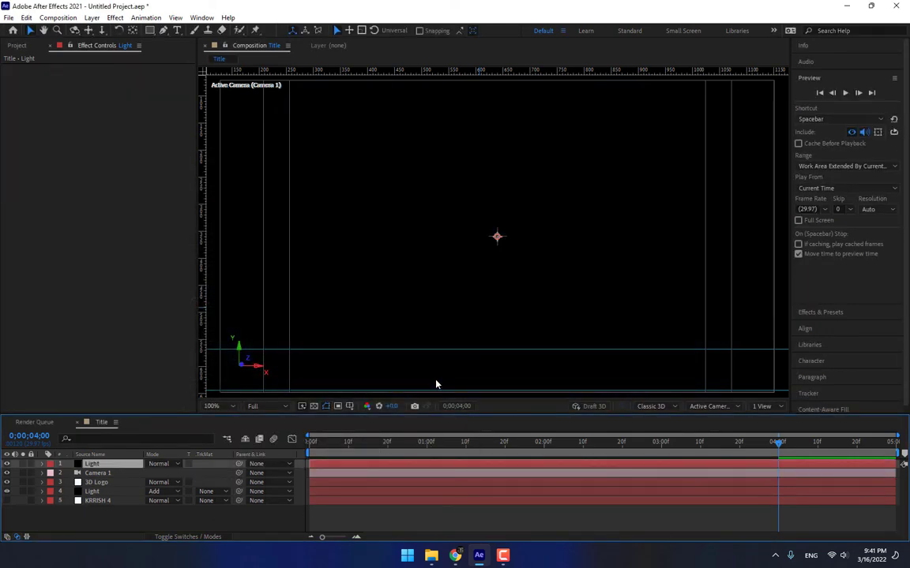
Apply Knoll Light Factory EZ with the Pollux flare, placing its light upper-left at 95, 80.
{"action": "left_click", "coordinate": [116, 18]}
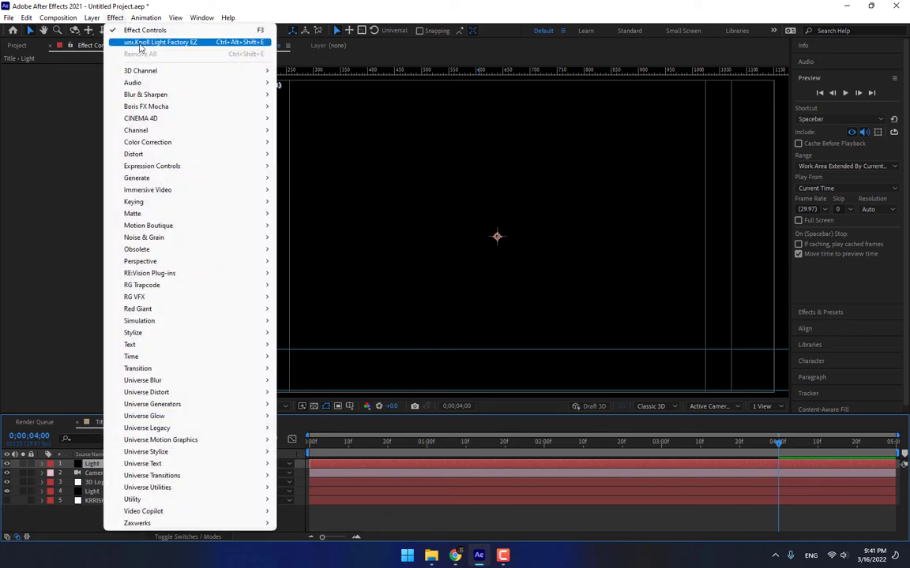
{"action": "left_click", "coordinate": [126, 40]}
{"action": "left_click", "coordinate": [140, 77]}
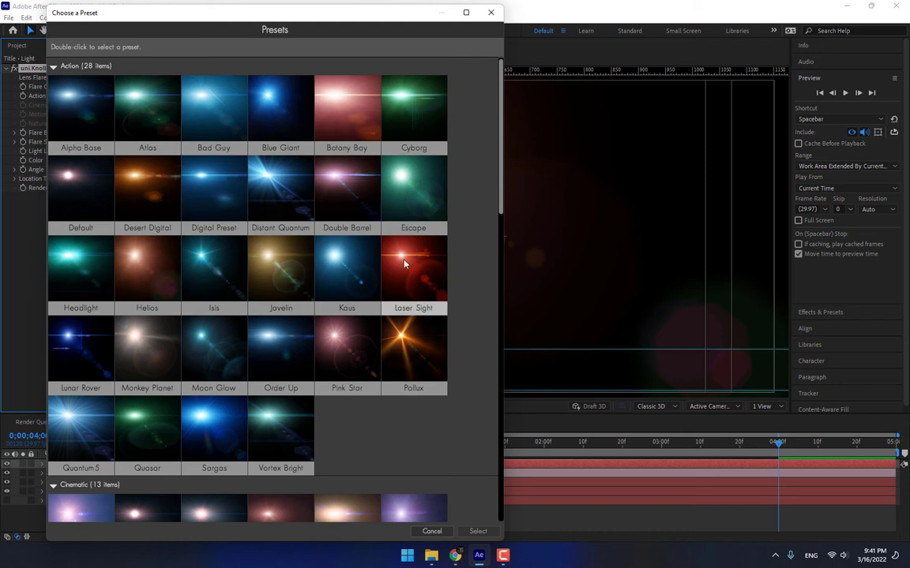
{"action": "left_click_drag", "start_coordinate": [501, 126], "coordinate": [492, 340]}
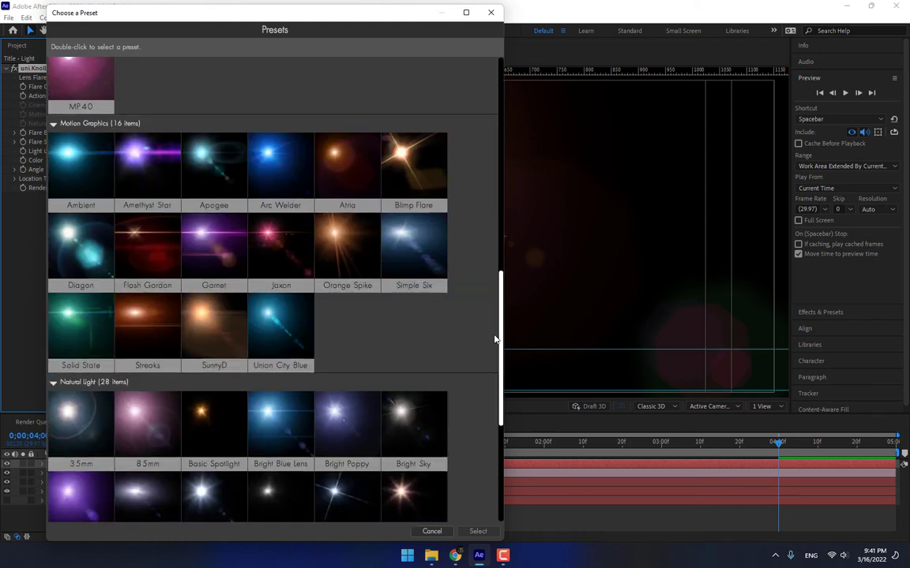
{"action": "scroll", "coordinate": [483, 412], "scroll_direction": "down", "scroll_amount": 5}
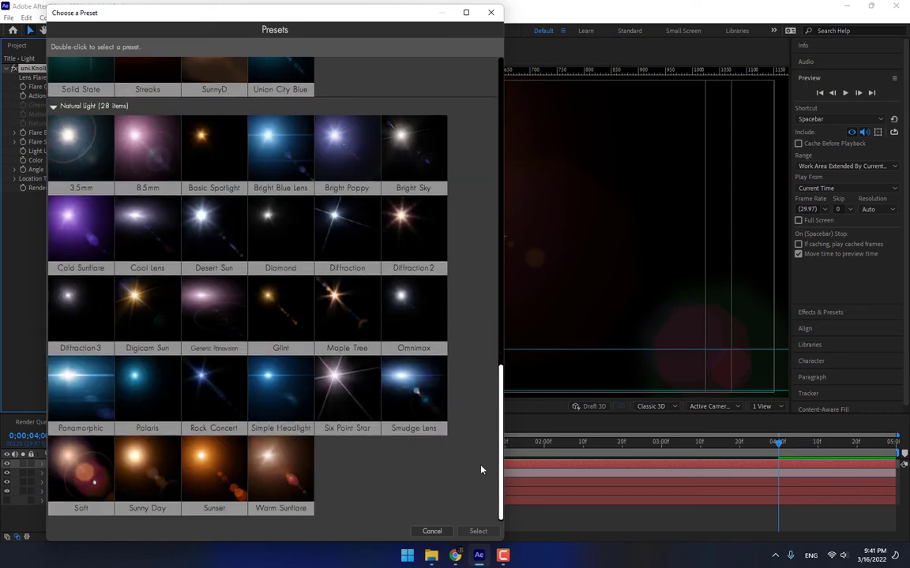
{"action": "scroll", "coordinate": [480, 474], "scroll_direction": "up", "scroll_amount": 10}
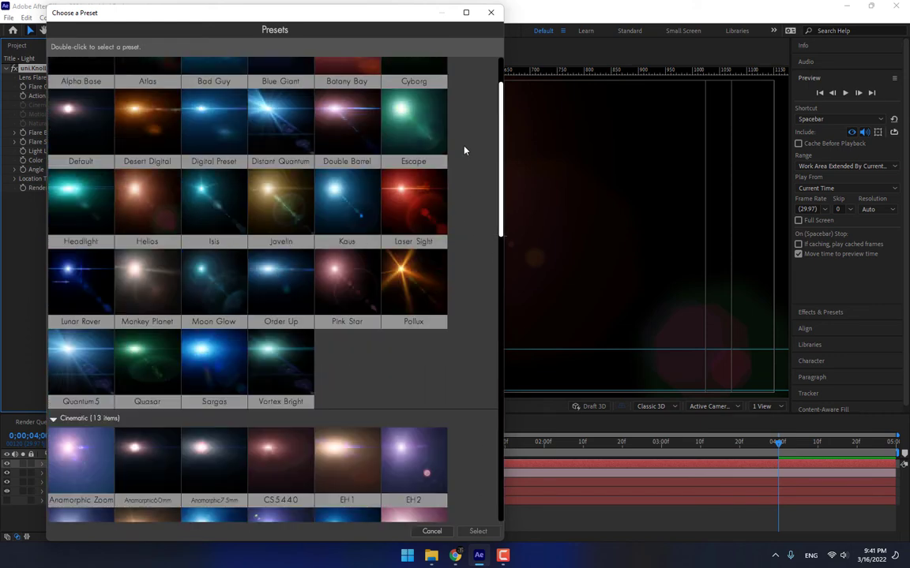
{"action": "scroll", "coordinate": [464, 145], "scroll_direction": "up", "scroll_amount": 2}
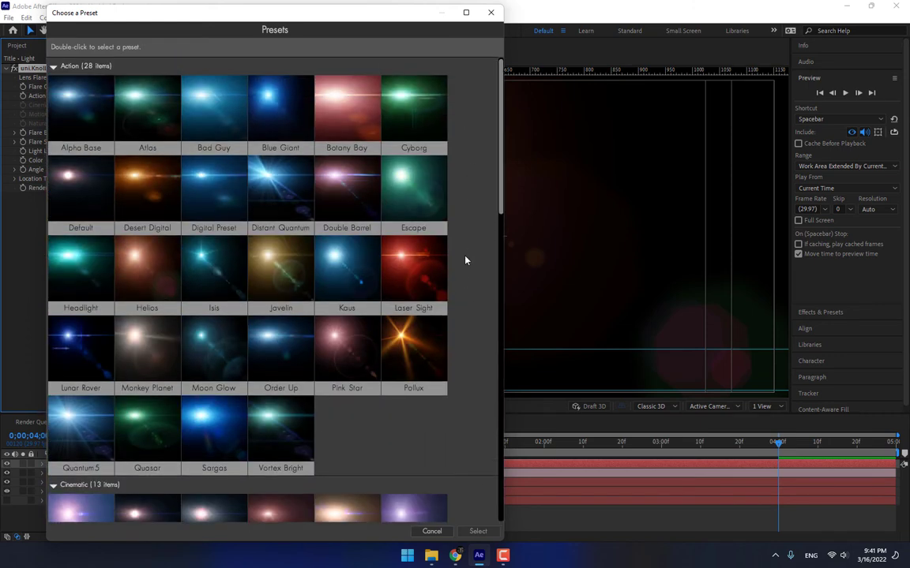
{"action": "left_click", "coordinate": [414, 347]}
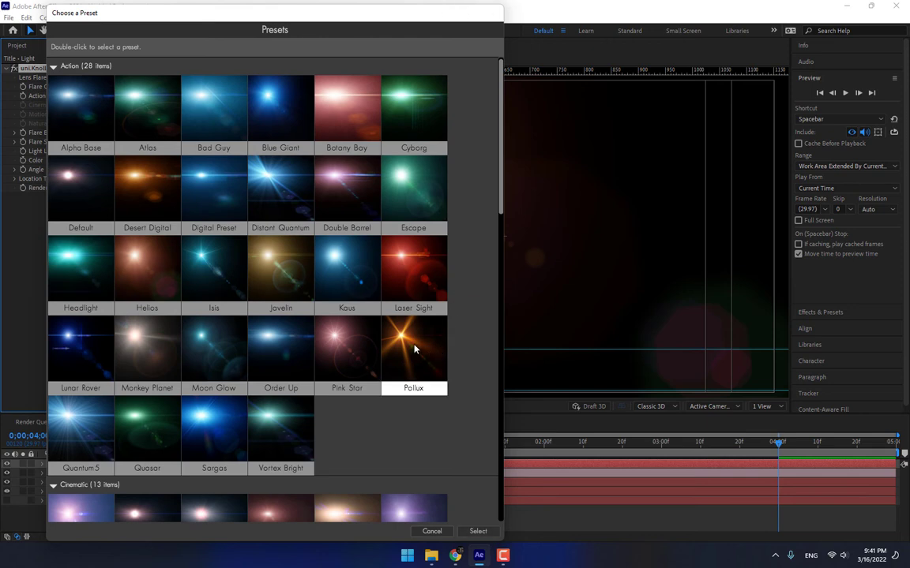
{"action": "double_click", "coordinate": [414, 347]}
{"action": "left_click_drag", "start_coordinate": [359, 159], "coordinate": [203, 91]}
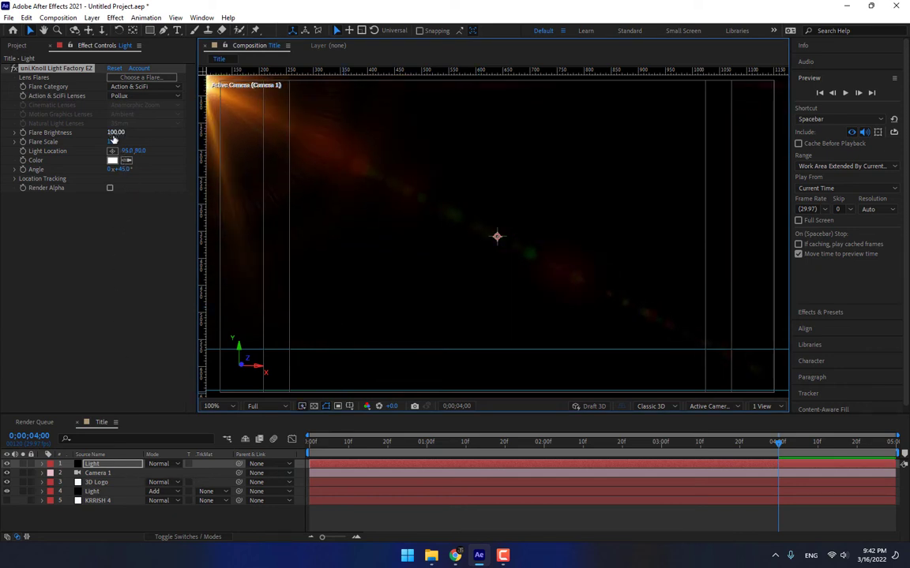
Raise flare brightness to 134, blend the solid with Add, and move the source past the top-right corner.
{"action": "mouse_move", "coordinate": [116, 132]}
{"action": "left_mouse_down"}
{"action": "mouse_move", "coordinate": [132, 136]}
{"action": "mouse_move", "coordinate": [122, 141]}
{"action": "left_mouse_up"}
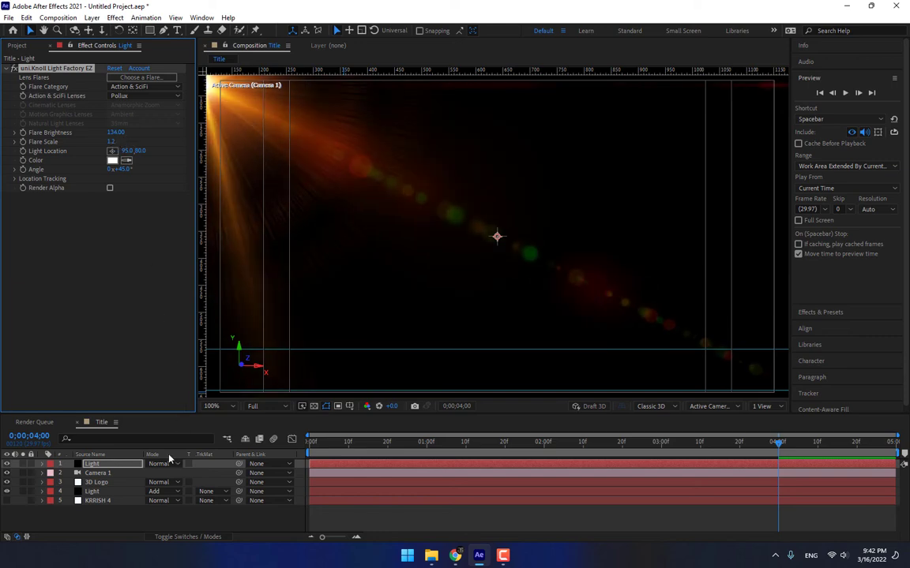
{"action": "left_click", "coordinate": [165, 463]}
{"action": "left_click", "coordinate": [215, 177]}
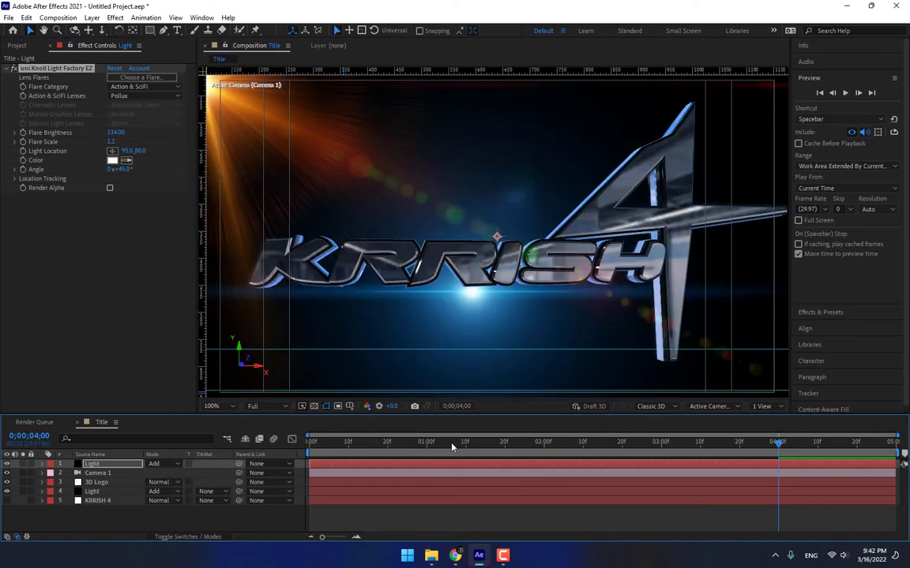
{"action": "scroll", "coordinate": [242, 122], "scroll_direction": "down", "scroll_amount": 2}
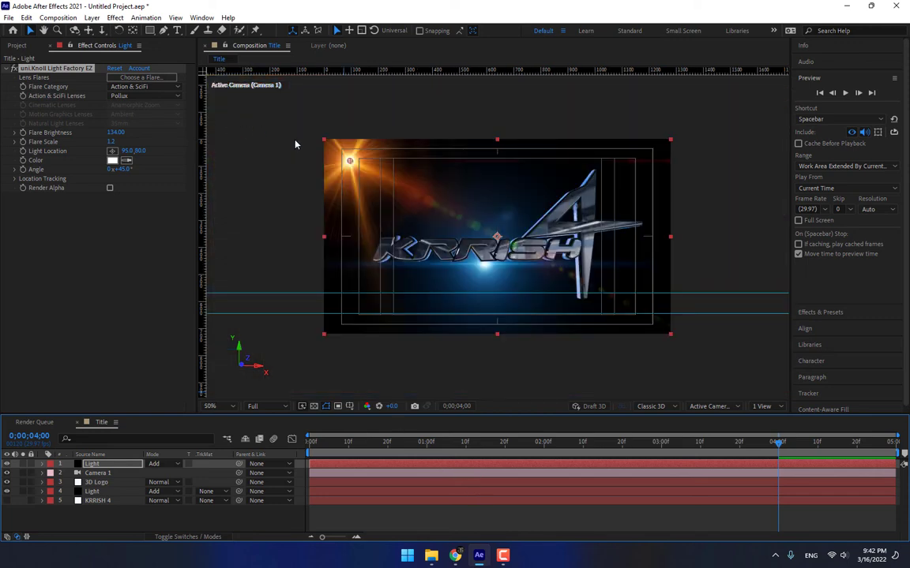
{"action": "left_click_drag", "start_coordinate": [349, 161], "coordinate": [710, 119]}
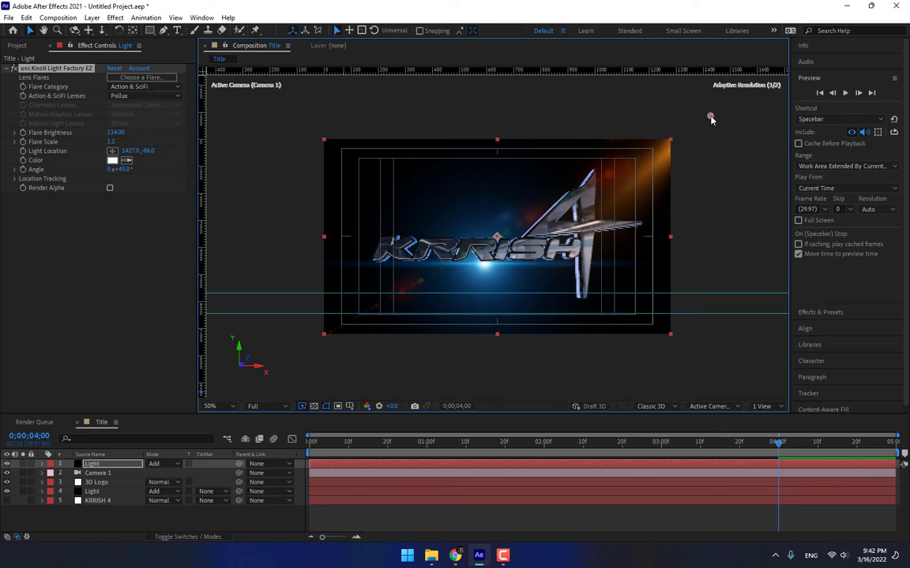
Fit the whole frame in the viewer and scrub the animation between 1;00 and 2;23.
{"action": "scroll", "coordinate": [649, 176], "scroll_direction": "up", "scroll_amount": 1}
{"action": "left_click_drag", "start_coordinate": [358, 445], "coordinate": [611, 448]}
{"action": "left_click", "coordinate": [219, 406]}
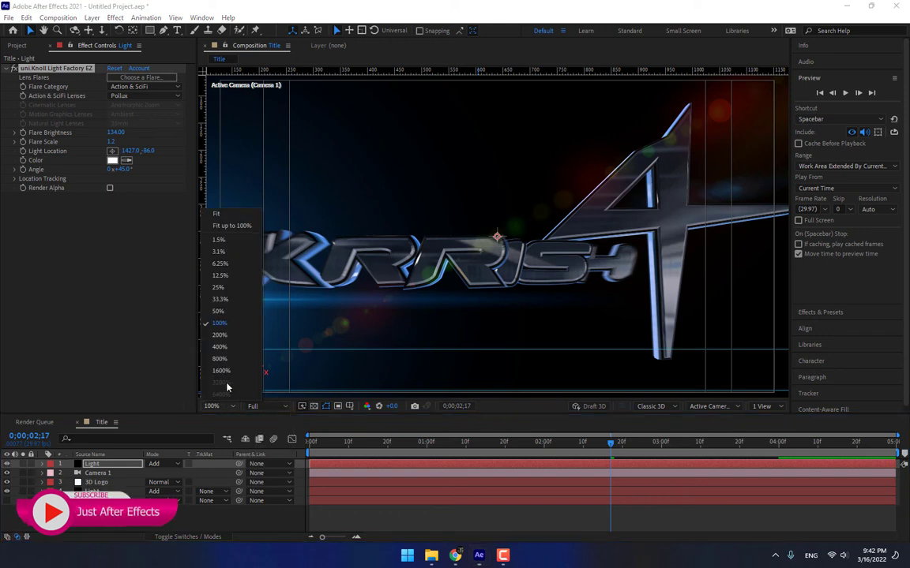
{"action": "left_click", "coordinate": [228, 214]}
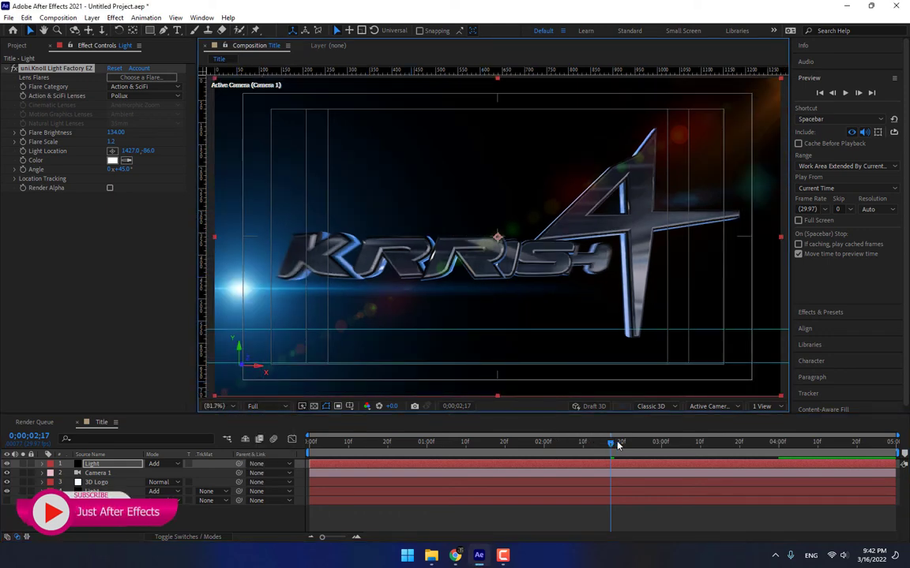
{"action": "mouse_move", "coordinate": [618, 445]}
{"action": "left_mouse_down"}
{"action": "mouse_move", "coordinate": [654, 445]}
{"action": "mouse_move", "coordinate": [633, 446]}
{"action": "left_mouse_up"}
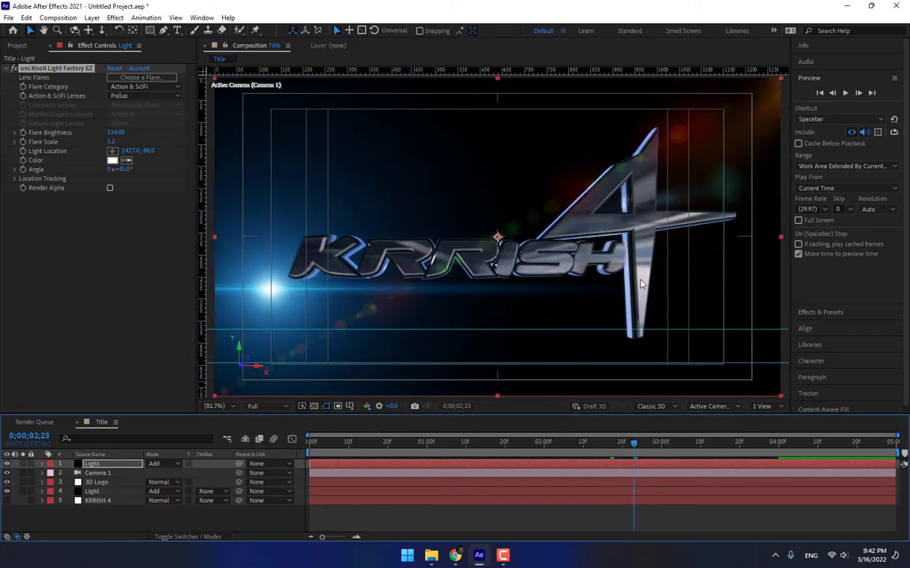
{"action": "scroll", "coordinate": [684, 229], "scroll_direction": "down", "scroll_amount": 2}
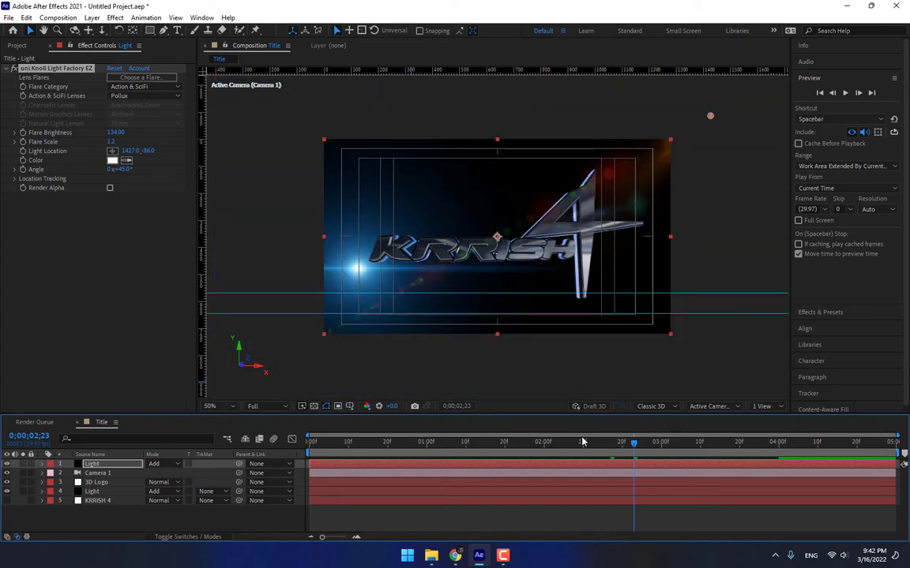
{"action": "left_click_drag", "start_coordinate": [582, 442], "coordinate": [426, 447]}
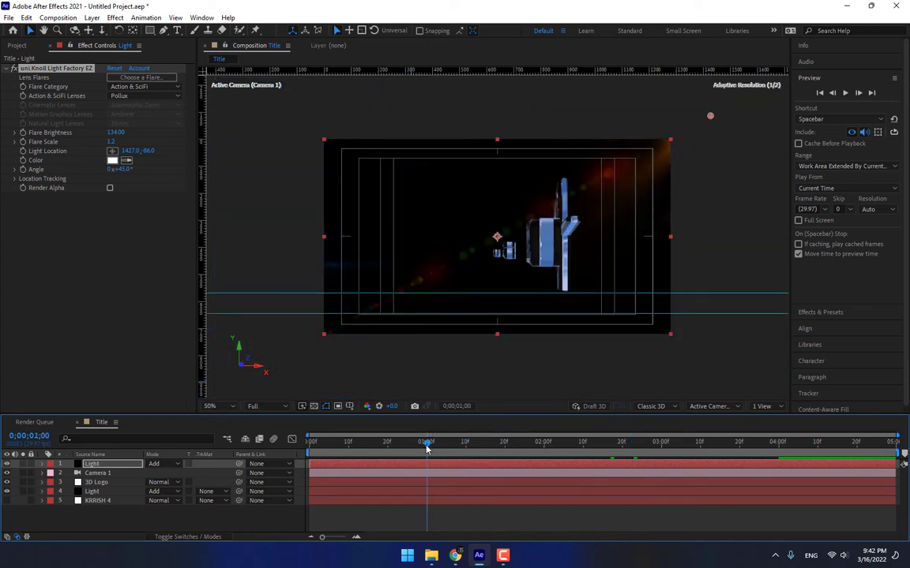
Set brightness about 473 at 1;00, then at 3;00 move the source below the title with brightness 164.
{"action": "left_click_drag", "start_coordinate": [116, 132], "coordinate": [276, 105]}
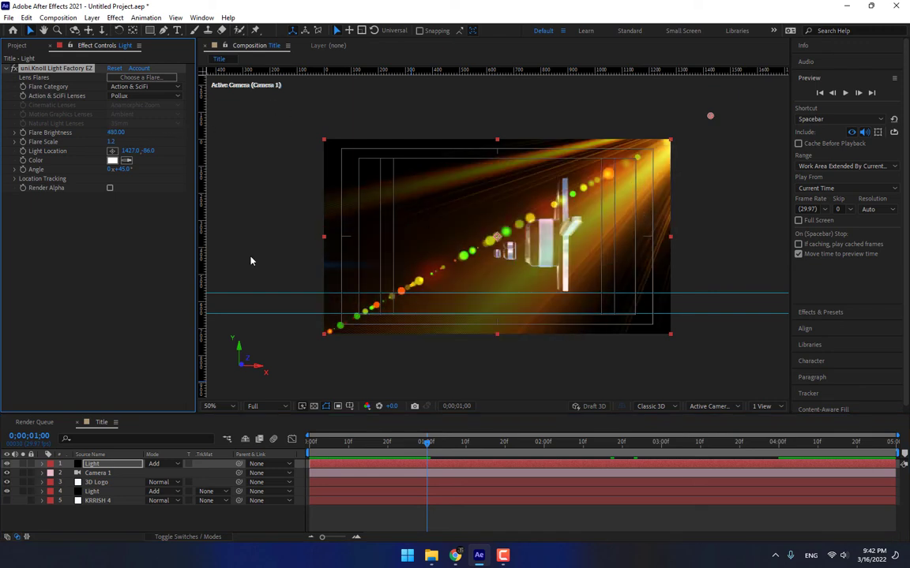
{"action": "left_click", "coordinate": [663, 446]}
{"action": "left_click_drag", "start_coordinate": [709, 121], "coordinate": [745, 347]}
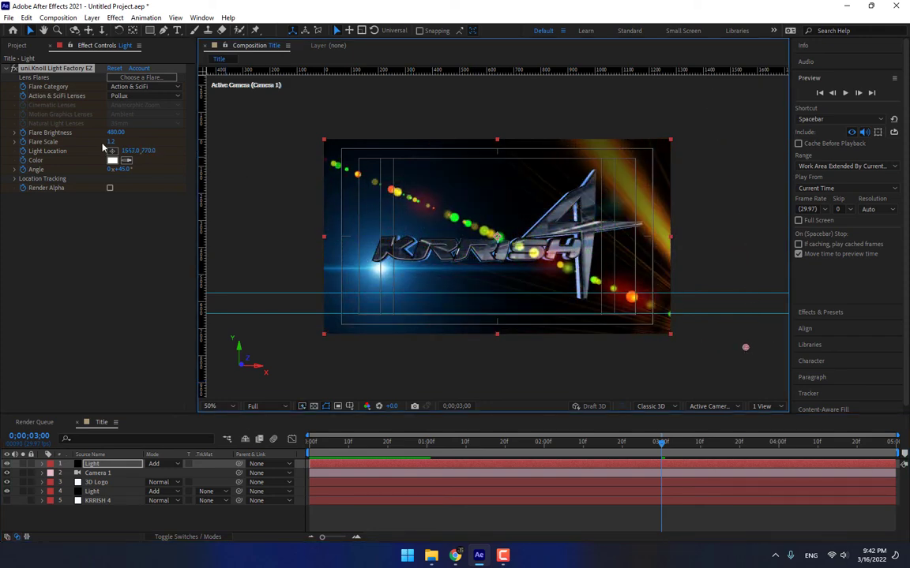
{"action": "left_click_drag", "start_coordinate": [116, 132], "coordinate": [148, 352]}
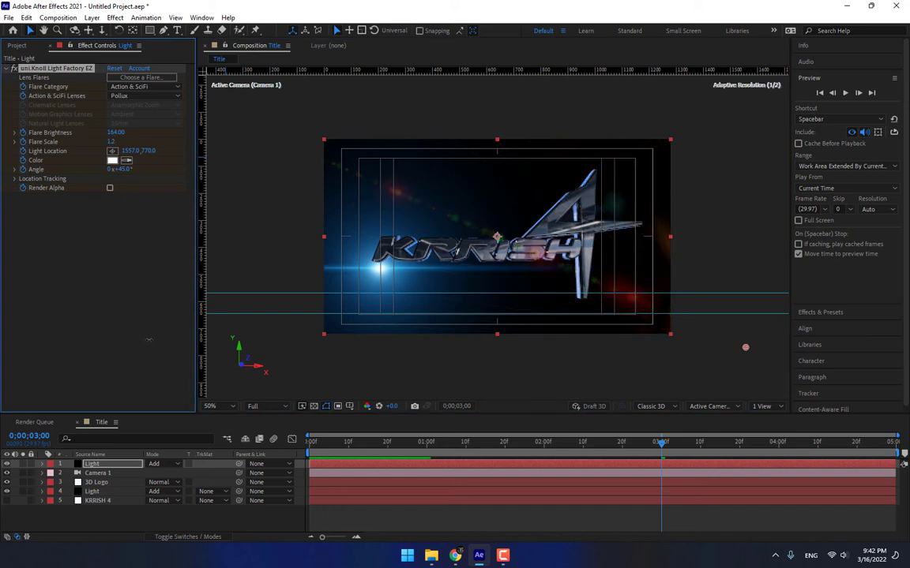
Apply the Desert Digital flare preset to the top Light layer.
{"action": "left_click", "coordinate": [141, 77]}
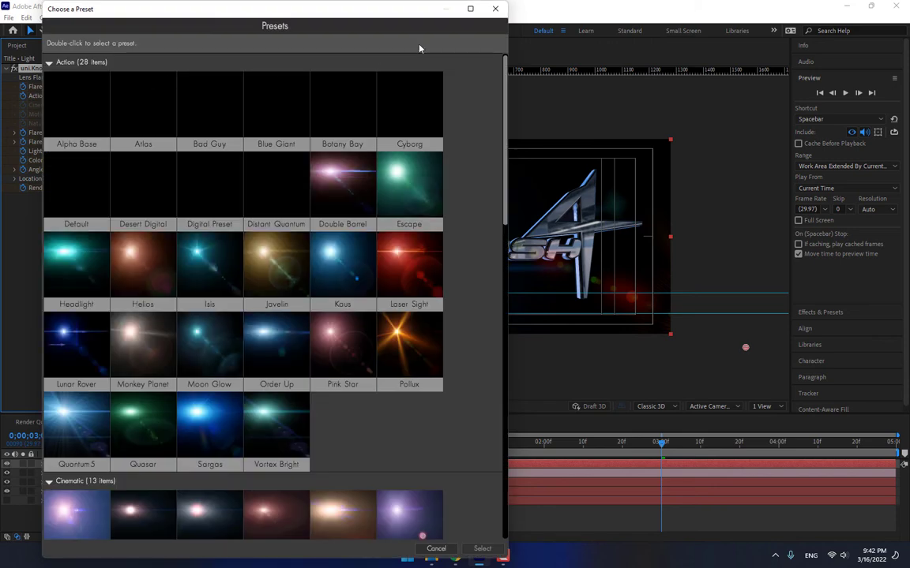
{"action": "left_click", "coordinate": [496, 9]}
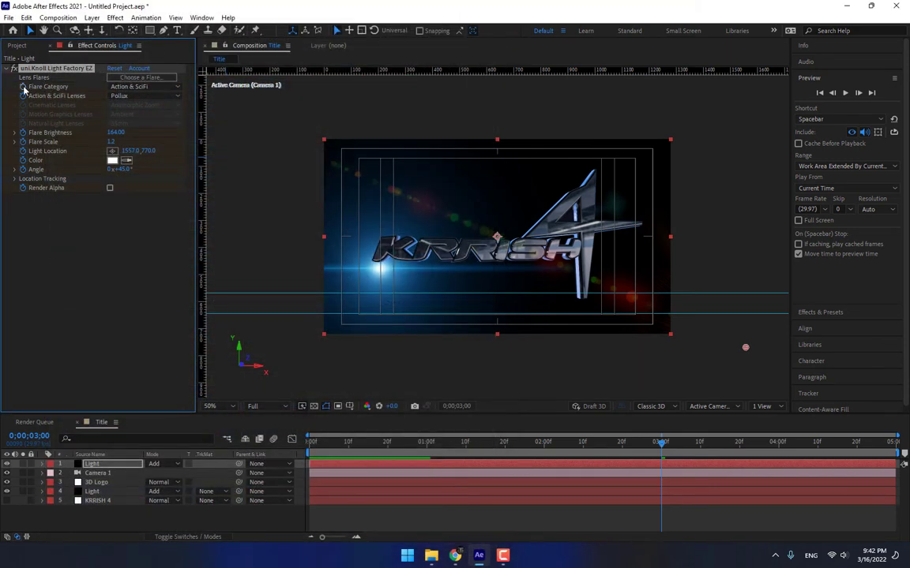
{"action": "left_click", "coordinate": [141, 78]}
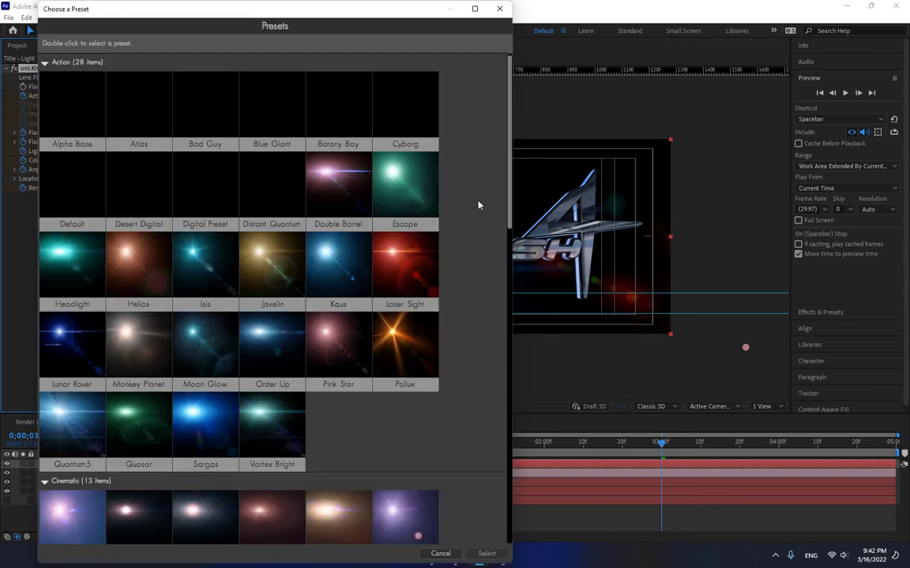
{"action": "scroll", "coordinate": [478, 255], "scroll_direction": "down", "scroll_amount": 2}
{"action": "scroll", "coordinate": [478, 254], "scroll_direction": "up", "scroll_amount": 1}
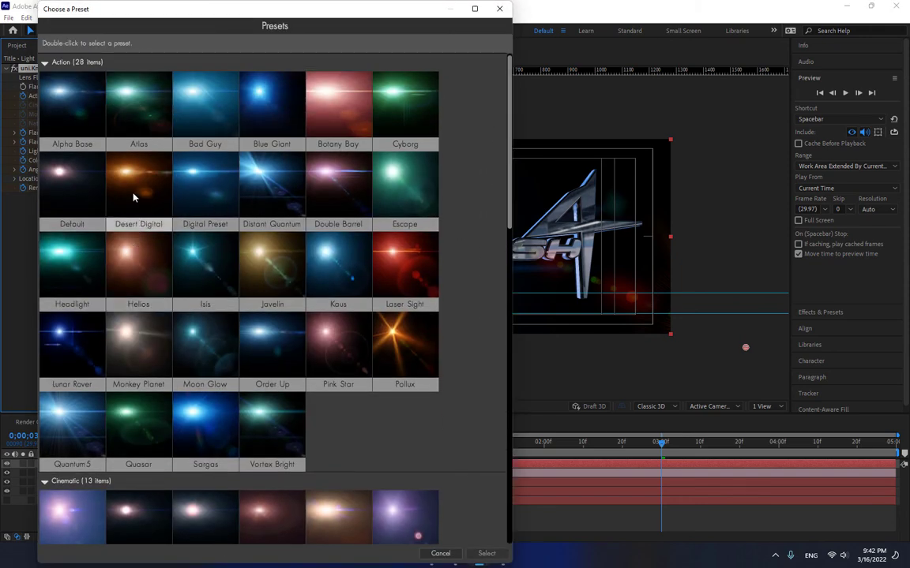
{"action": "double_click", "coordinate": [133, 191]}
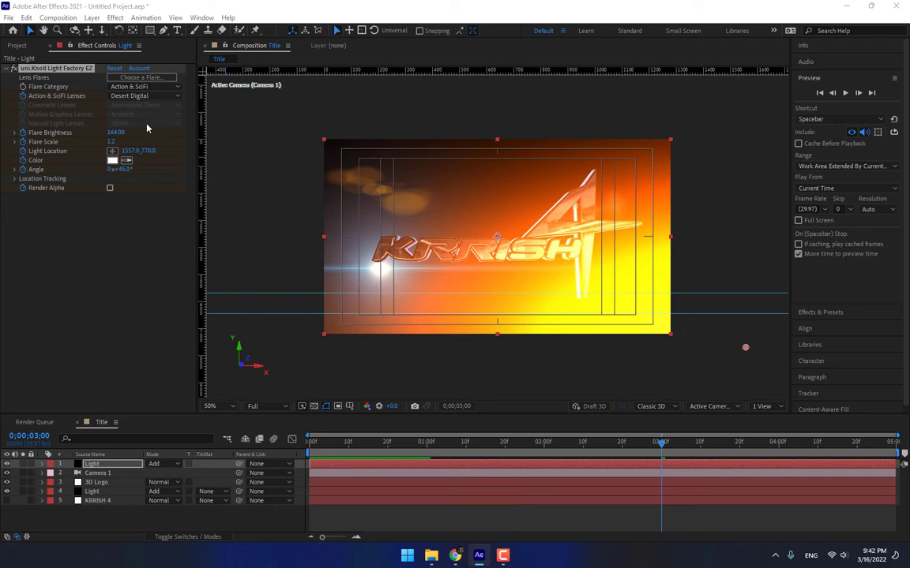
Set flare brightness to 132 and move the flare source right to about 1687, 764.
{"action": "left_click_drag", "start_coordinate": [116, 132], "coordinate": [99, 195]}
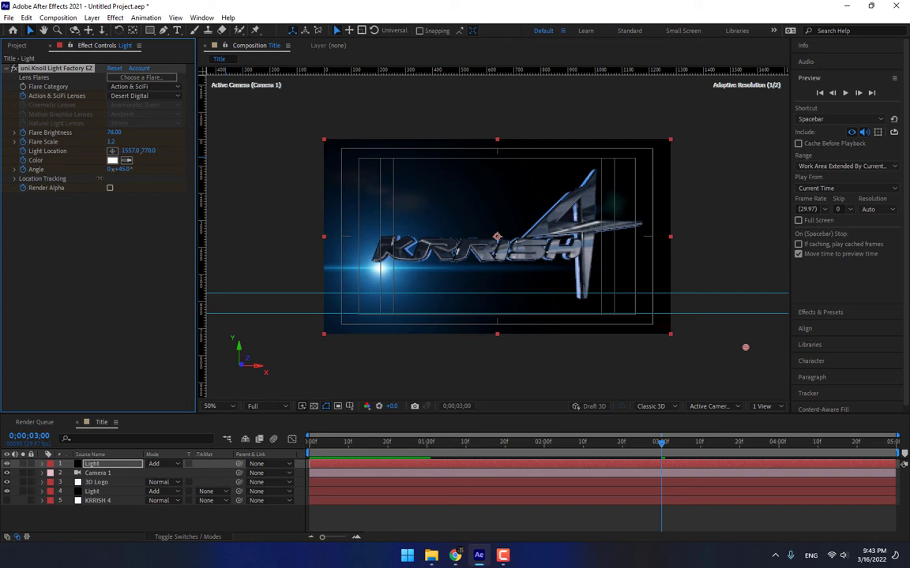
{"action": "left_click_drag", "start_coordinate": [107, 160], "coordinate": [102, 143]}
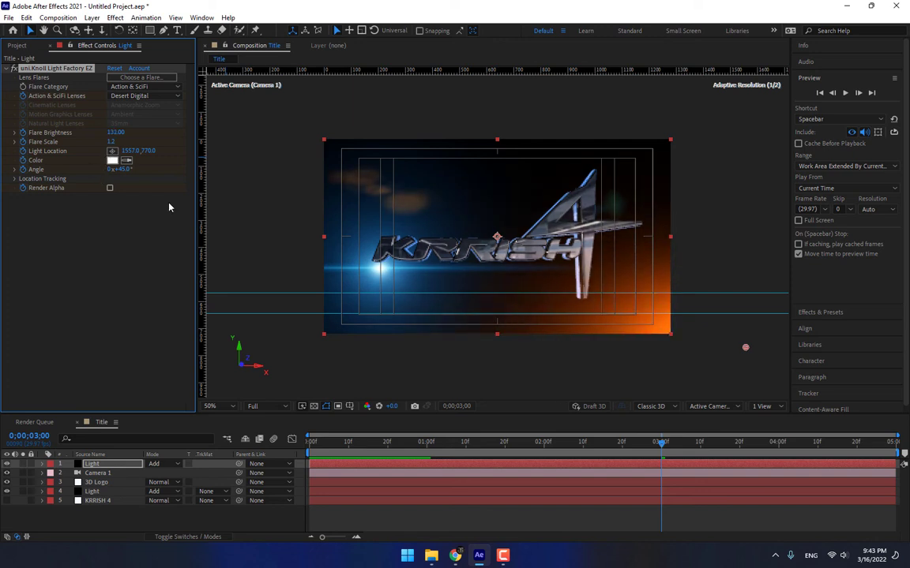
{"action": "left_click", "coordinate": [536, 520]}
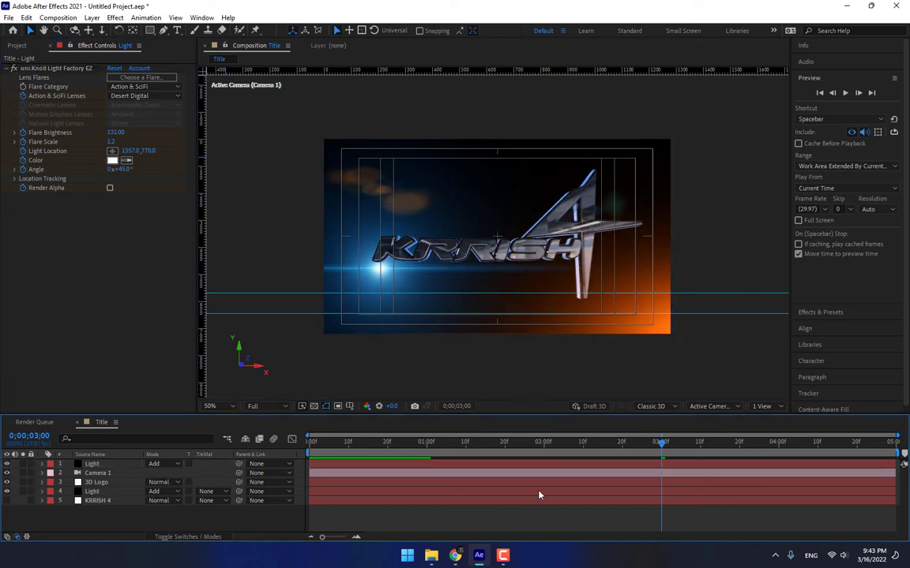
{"action": "left_click", "coordinate": [55, 69]}
{"action": "left_click", "coordinate": [747, 348]}
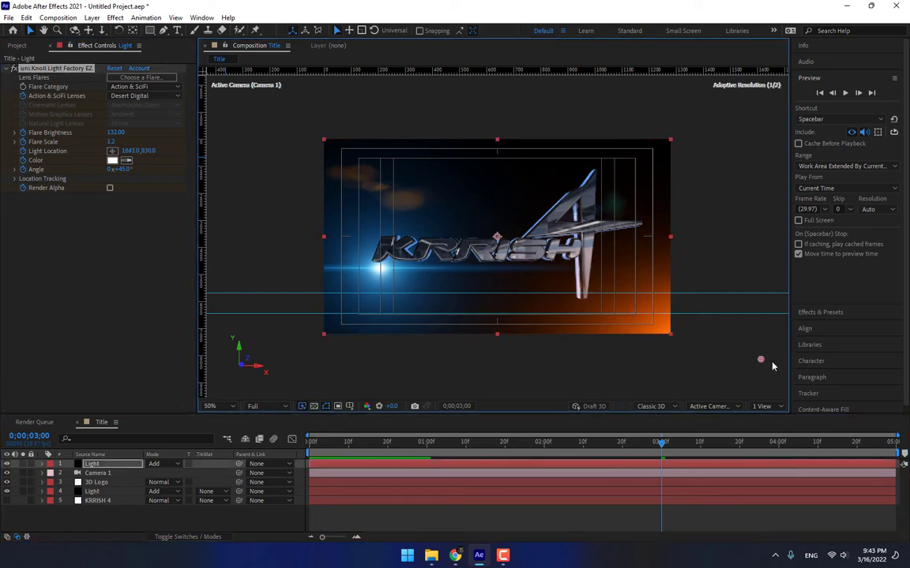
{"action": "left_click_drag", "start_coordinate": [809, 351], "coordinate": [782, 344]}
Remove the lens choice's animation on the top Light layer and scrub to review the title.
{"action": "left_click", "coordinate": [609, 501]}
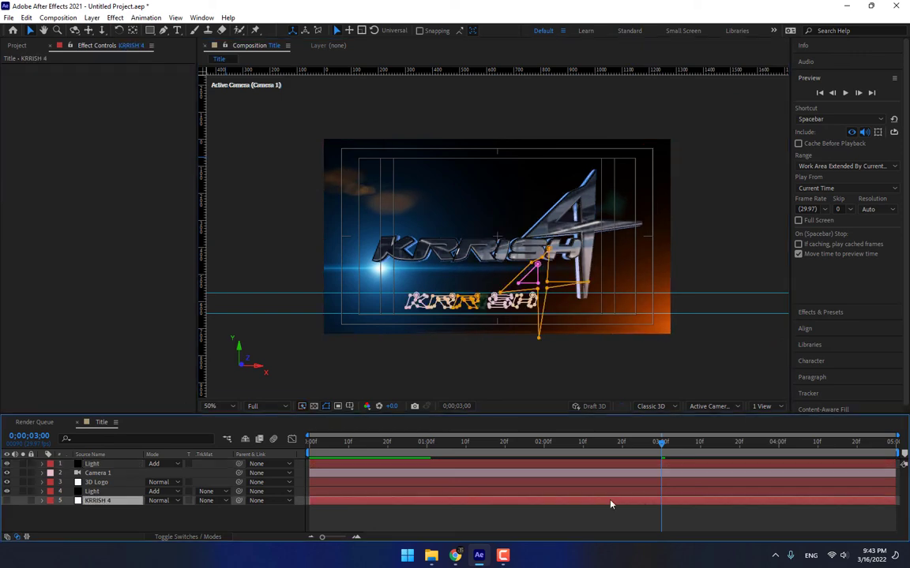
{"action": "left_click_drag", "start_coordinate": [364, 446], "coordinate": [697, 446]}
{"action": "left_click", "coordinate": [542, 517]}
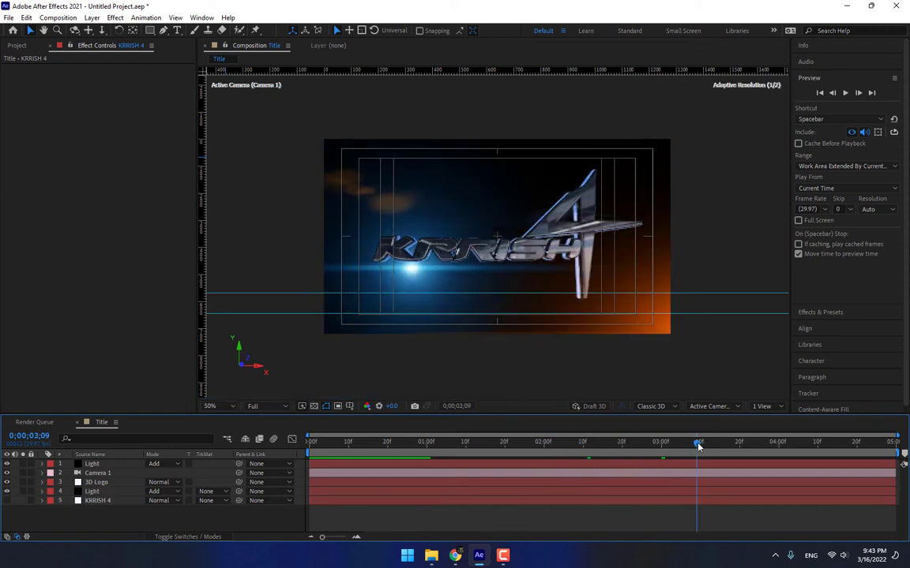
{"action": "left_click", "coordinate": [126, 464]}
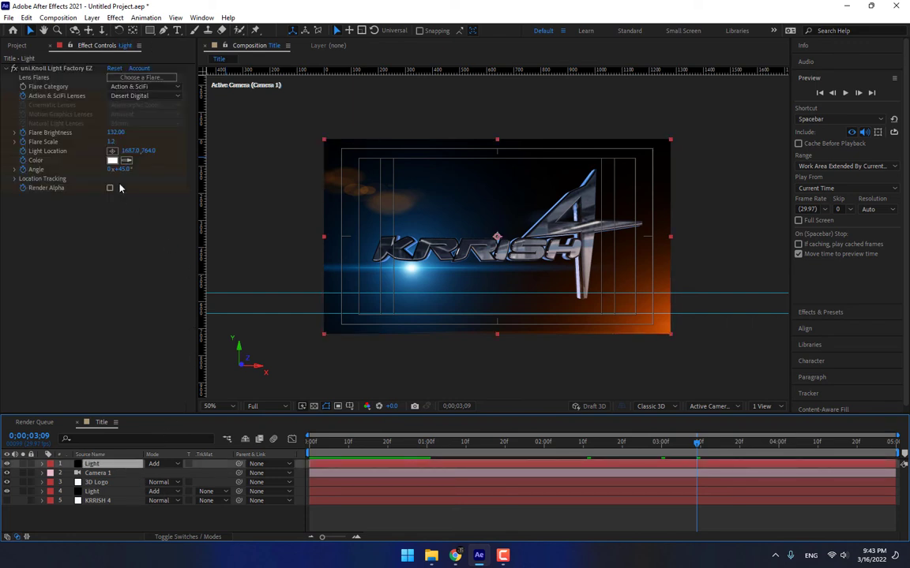
{"action": "left_click", "coordinate": [23, 96]}
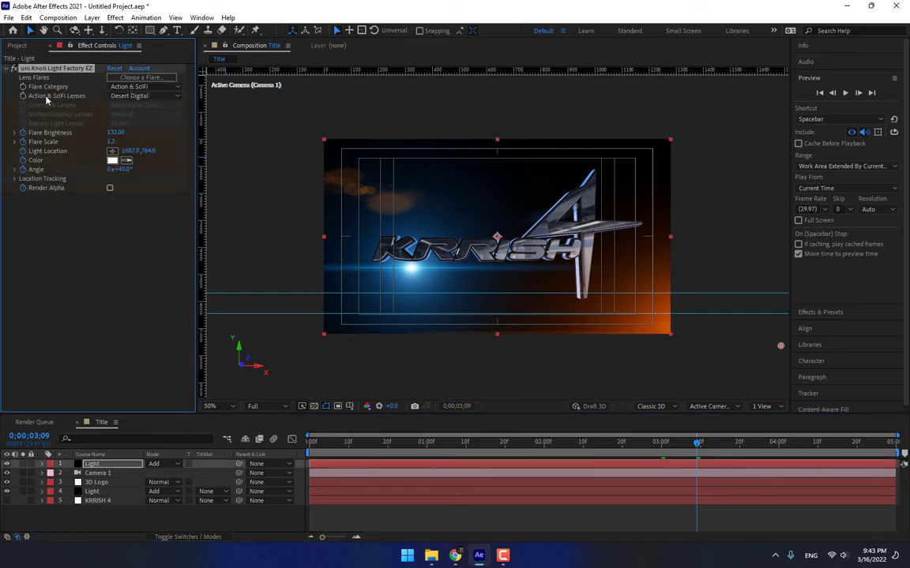
{"action": "left_click_drag", "start_coordinate": [487, 443], "coordinate": [775, 442]}
{"action": "left_click", "coordinate": [111, 491]}
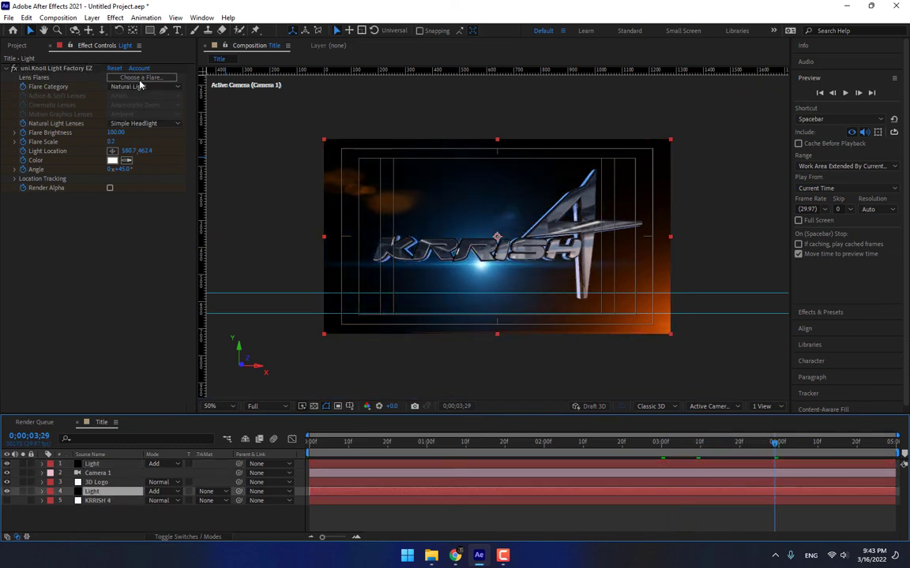
{"action": "left_click", "coordinate": [95, 481]}
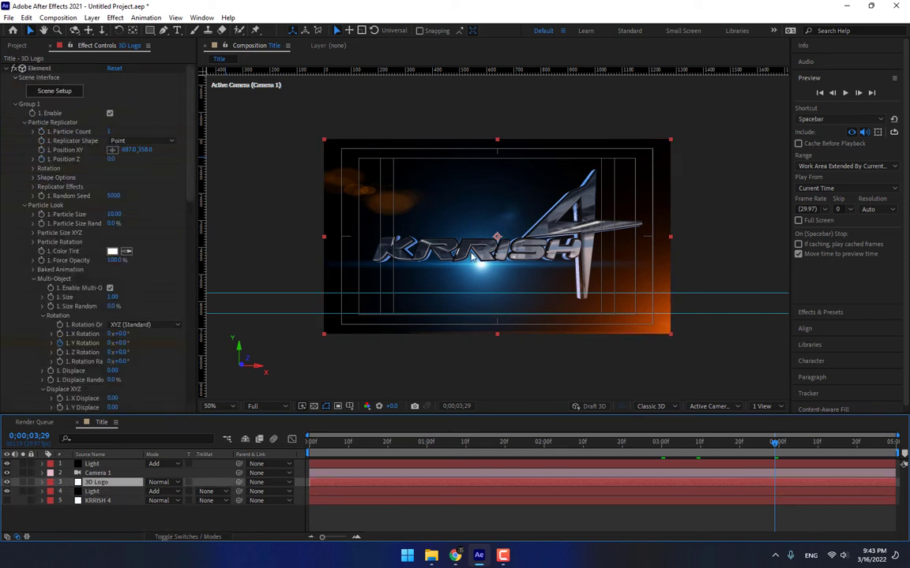
In Element Scene Setup, replace the environment map with a BackLight_4K texture, dismissing the size warning.
{"action": "key", "text": "slash"}
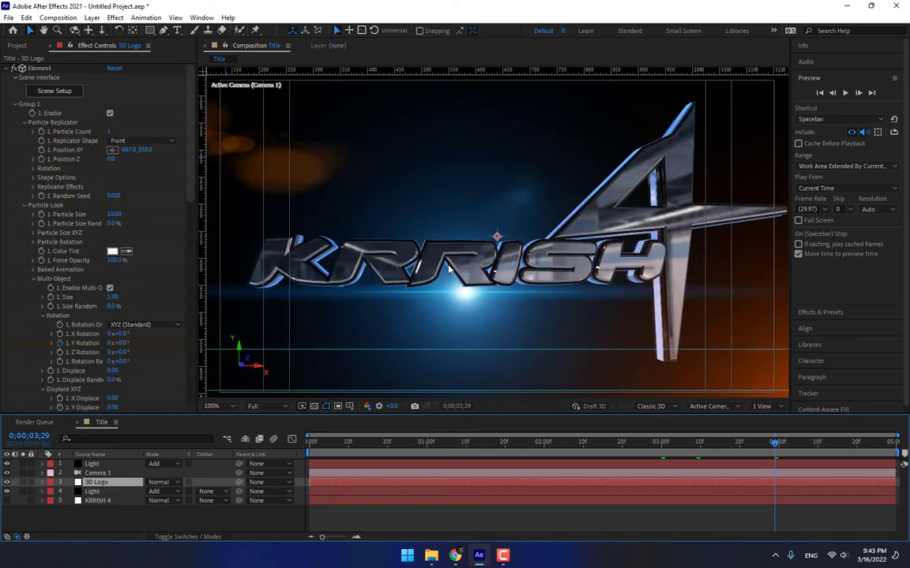
{"action": "left_click", "coordinate": [55, 91]}
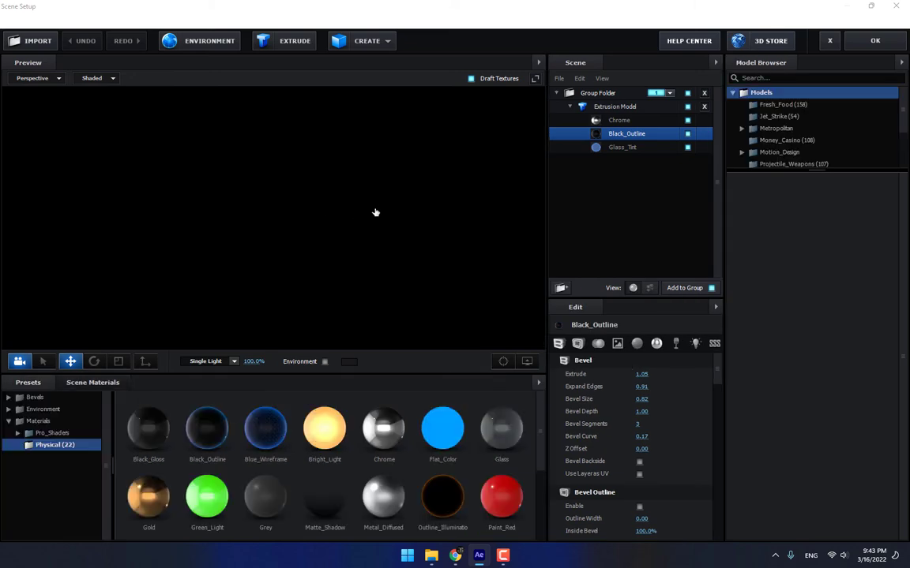
{"action": "left_click_drag", "start_coordinate": [374, 210], "coordinate": [311, 256]}
{"action": "left_click", "coordinate": [209, 41]}
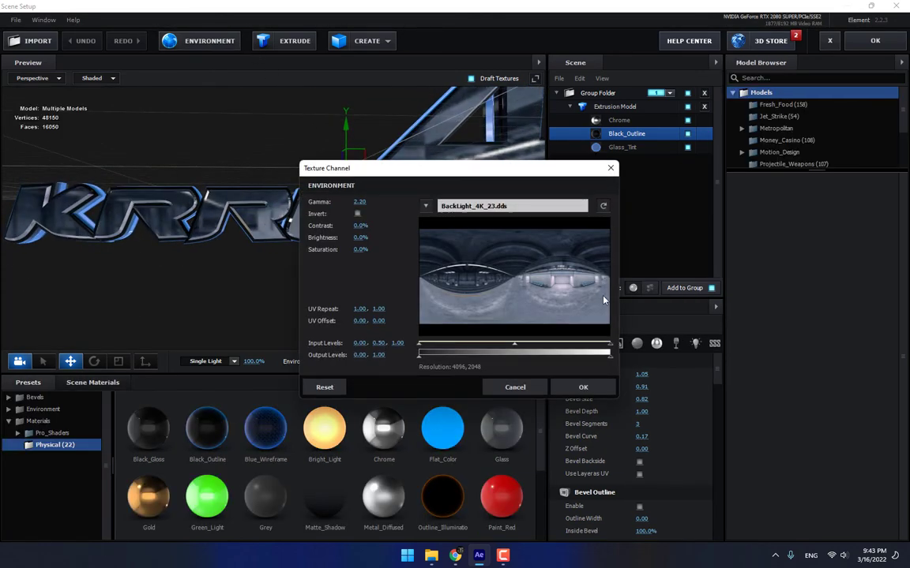
{"action": "left_click", "coordinate": [514, 208]}
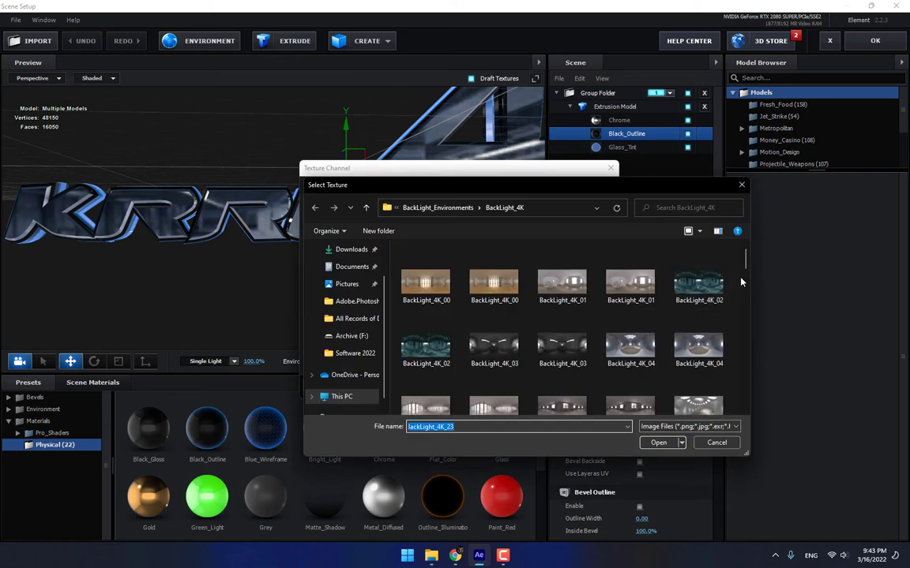
{"action": "double_click", "coordinate": [493, 282]}
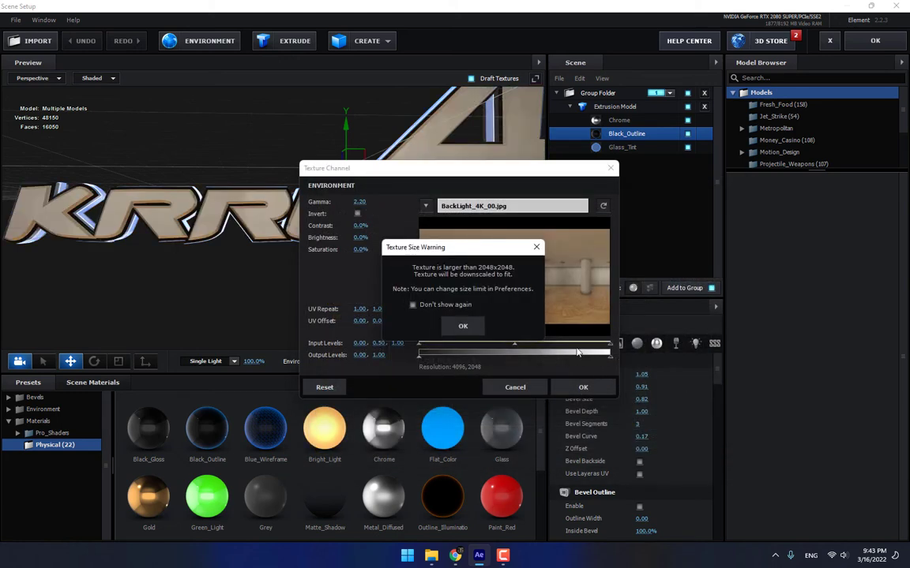
{"action": "left_click", "coordinate": [476, 332]}
{"action": "left_click", "coordinate": [513, 206]}
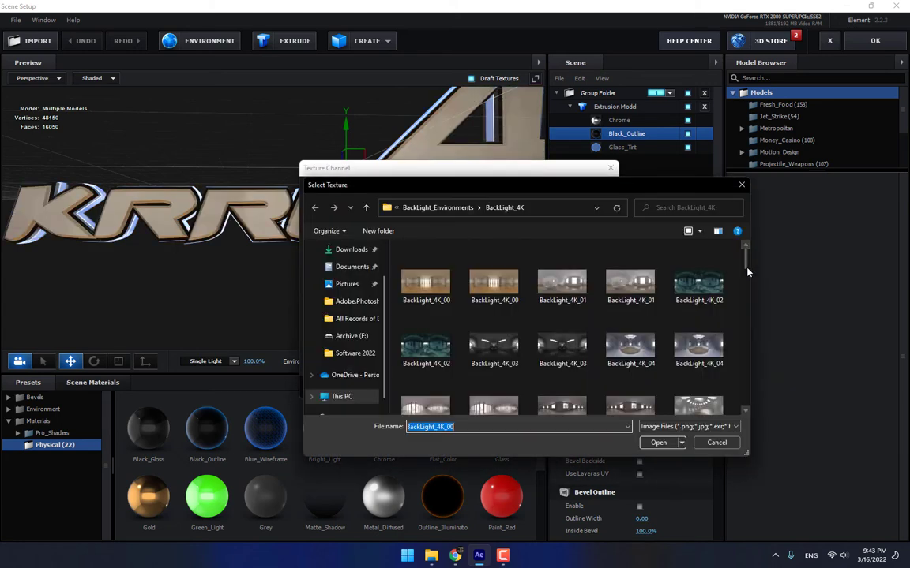
{"action": "left_click_drag", "start_coordinate": [745, 260], "coordinate": [745, 366]}
{"action": "left_click", "coordinate": [365, 207]}
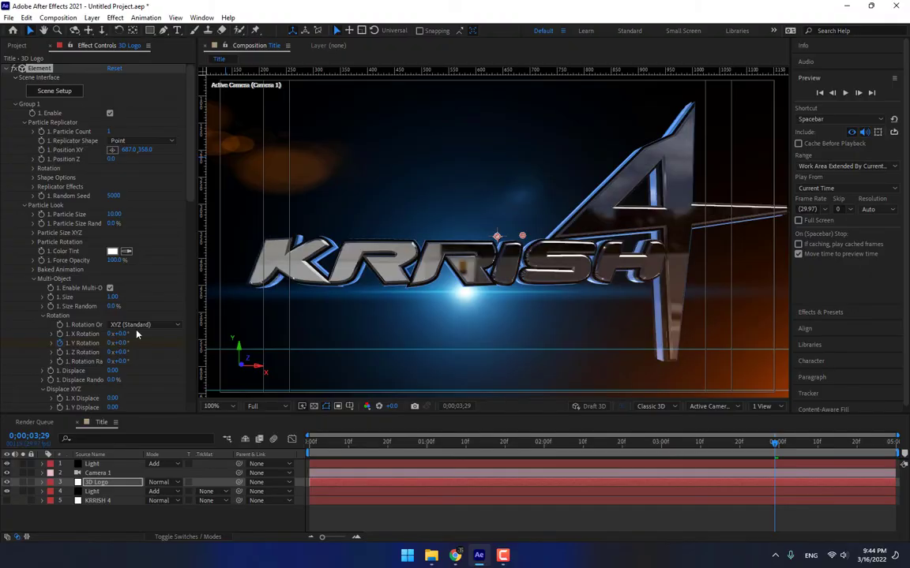
Select the Chrome material and apply the scene changes back to the composition.
{"action": "scroll", "coordinate": [120, 283], "scroll_direction": "down", "scroll_amount": 5}
{"action": "left_click", "coordinate": [160, 263]}
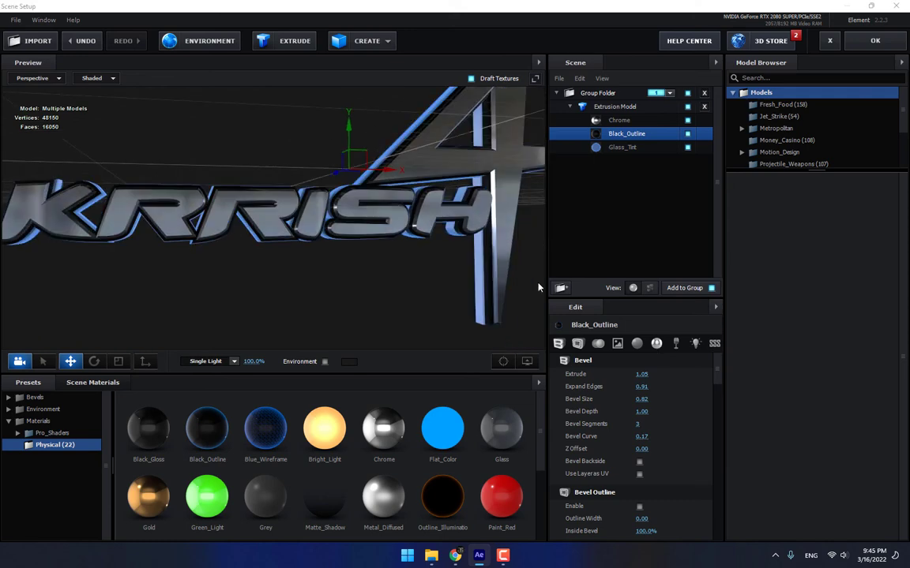
{"action": "left_click", "coordinate": [618, 120]}
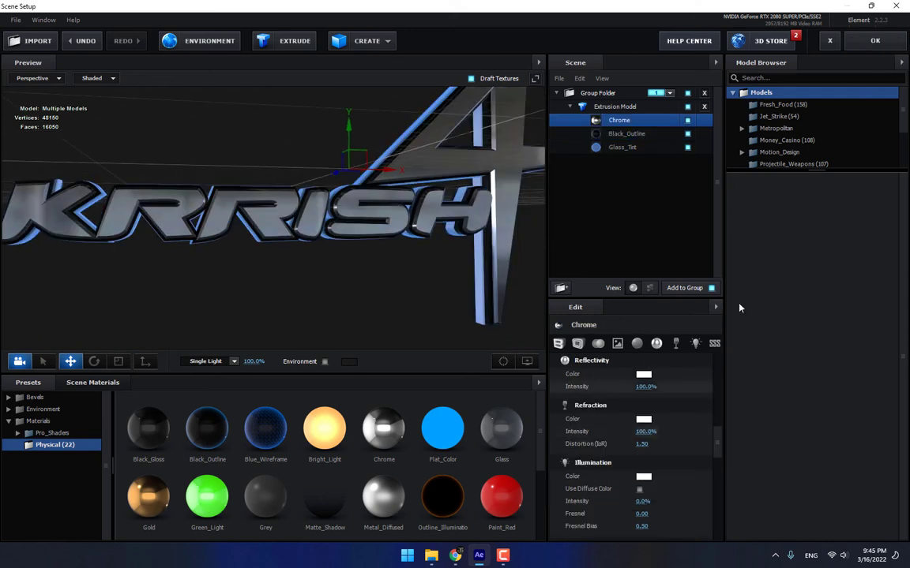
{"action": "left_click", "coordinate": [874, 40]}
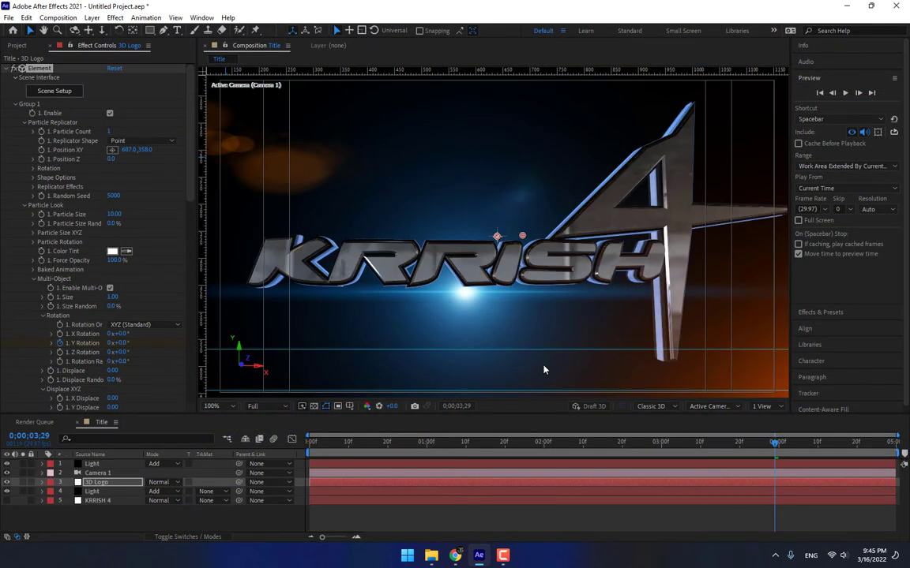
Lower the Light layer's Flare Brightness keyframe at 0;00;01;00 from about 480 to 160.
{"action": "left_click_drag", "start_coordinate": [443, 444], "coordinate": [561, 459]}
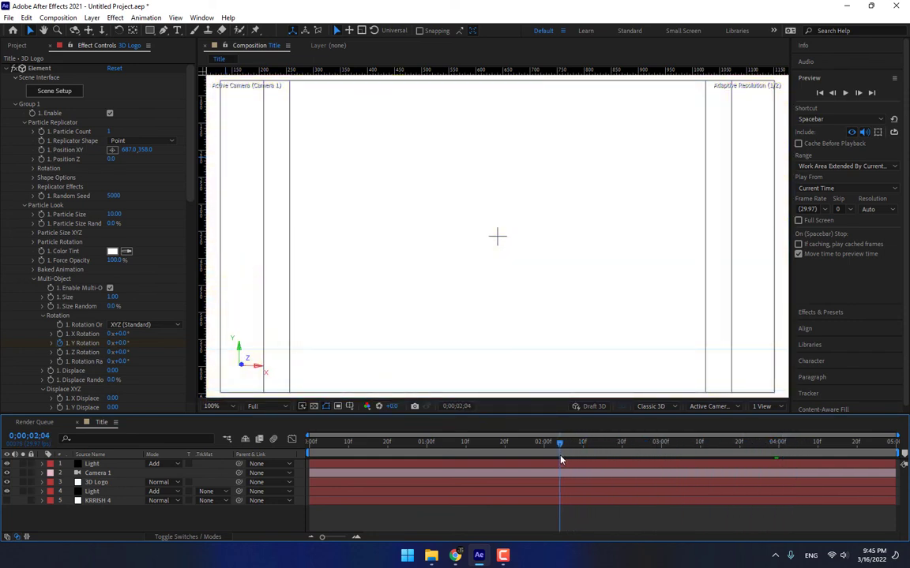
{"action": "left_click", "coordinate": [94, 463]}
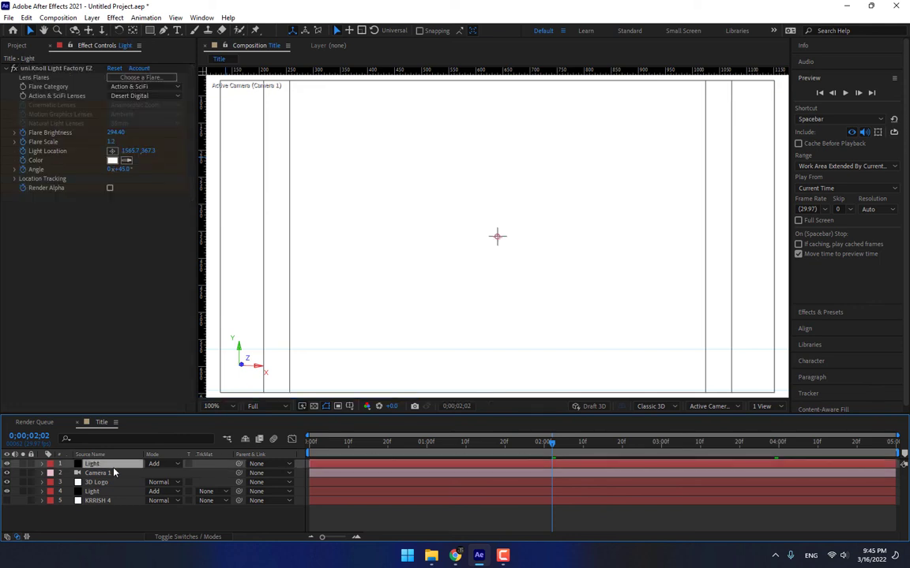
{"action": "key", "text": "u"}
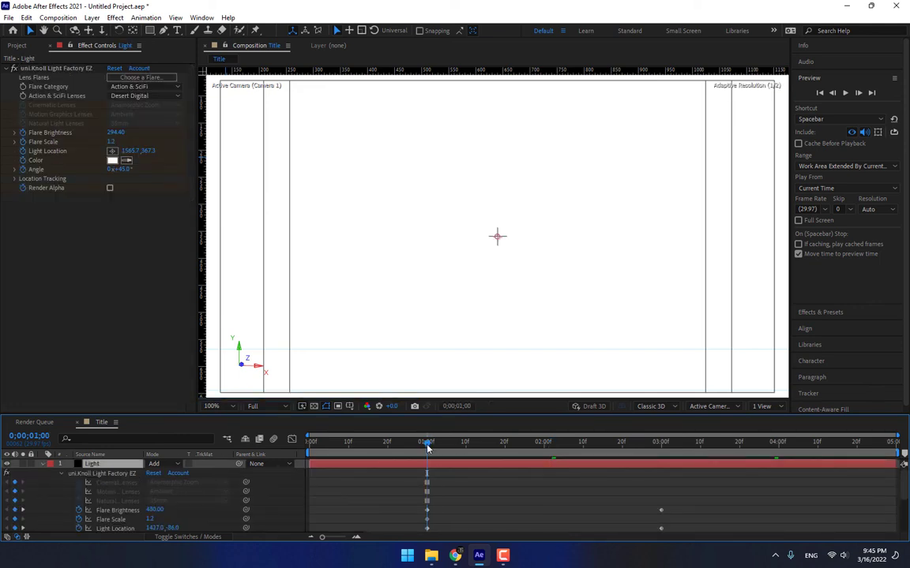
{"action": "left_click_drag", "start_coordinate": [116, 133], "coordinate": [116, 306]}
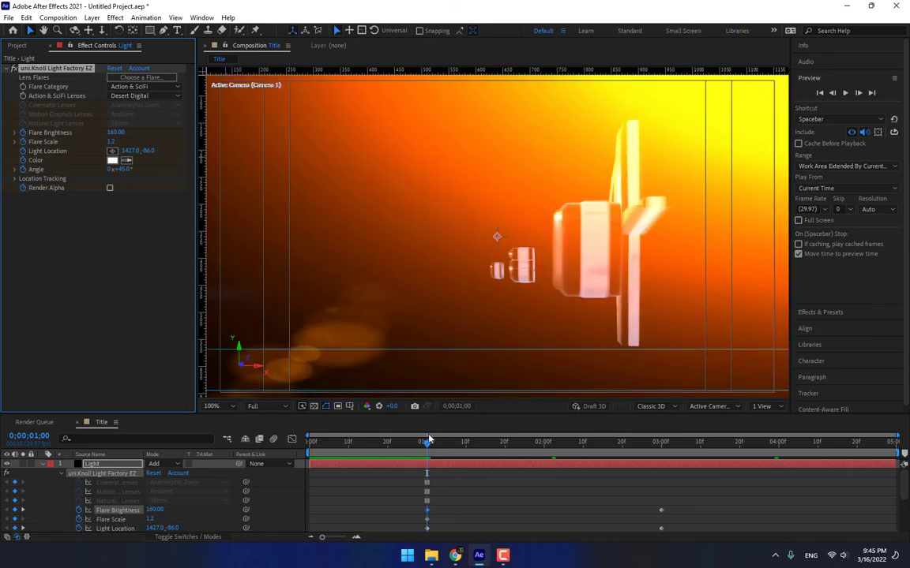
{"action": "left_click_drag", "start_coordinate": [426, 443], "coordinate": [663, 447]}
Select the 3D Logo layer and bring up the Effects & Presets panel.
{"action": "scroll", "coordinate": [167, 490], "scroll_direction": "down", "scroll_amount": 3}
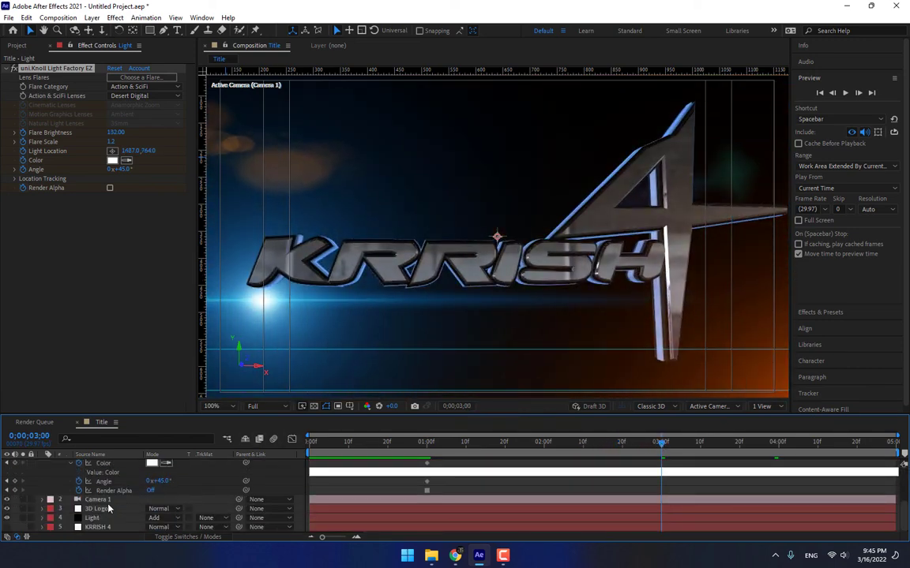
{"action": "left_click", "coordinate": [110, 509]}
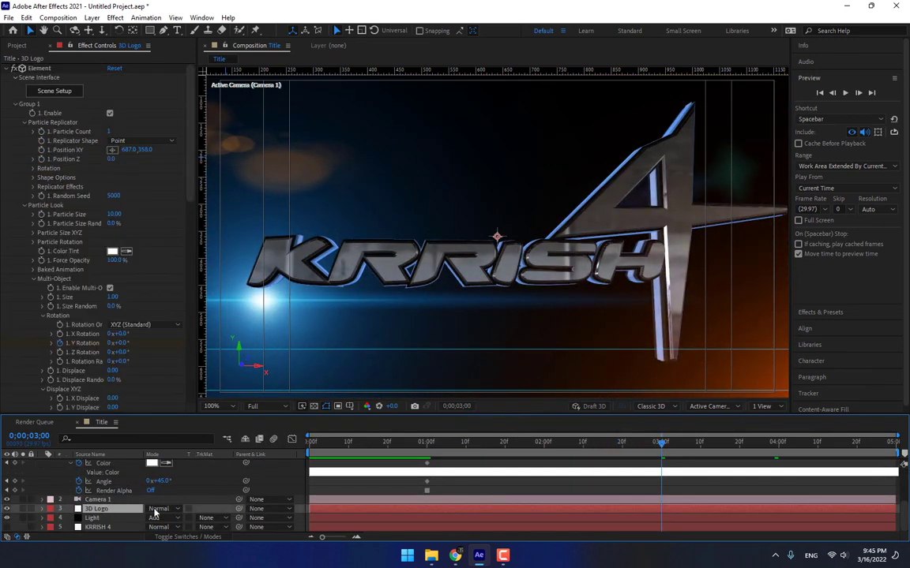
{"action": "left_click", "coordinate": [821, 313]}
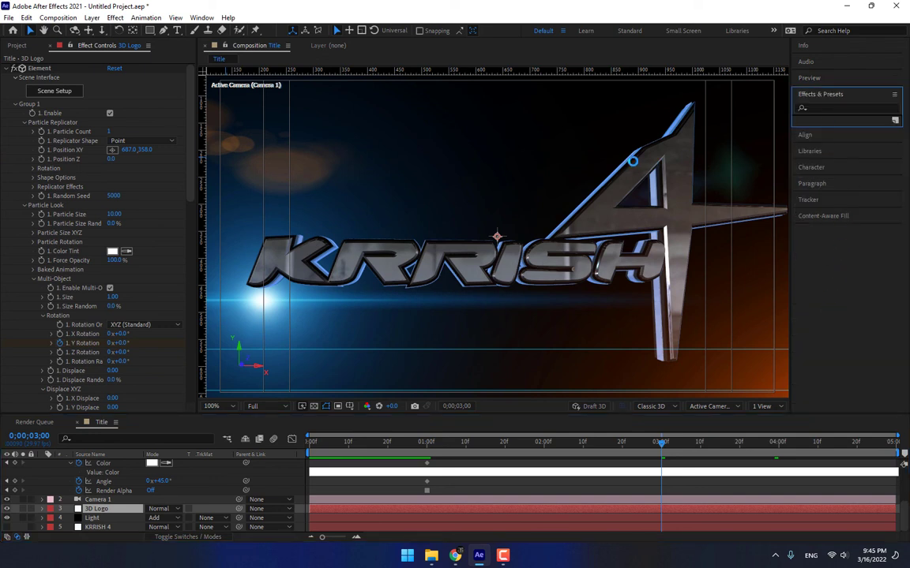
Apply CC Light Sweep to the 3D Logo with Sharp shape and width 65.
{"action": "left_click", "coordinate": [852, 110]}
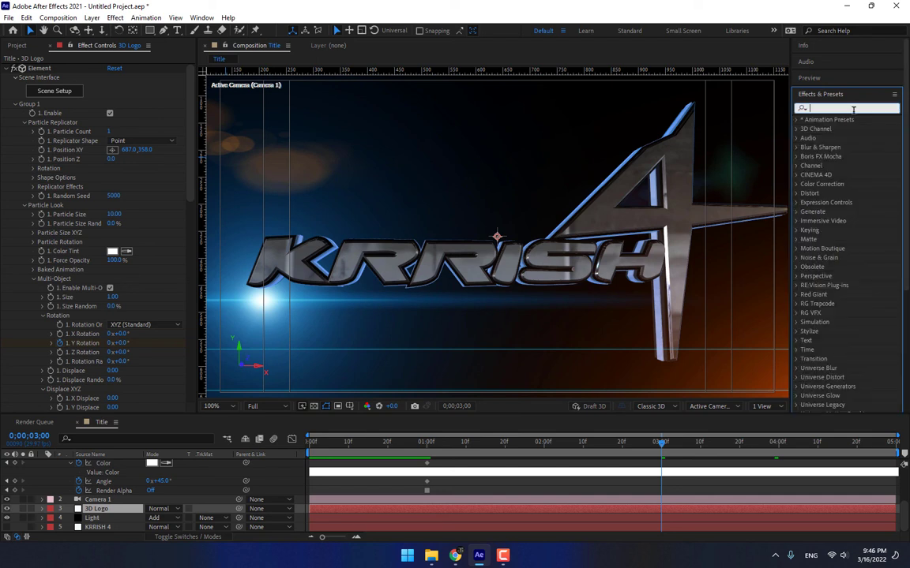
{"action": "type", "text": "cc light"}
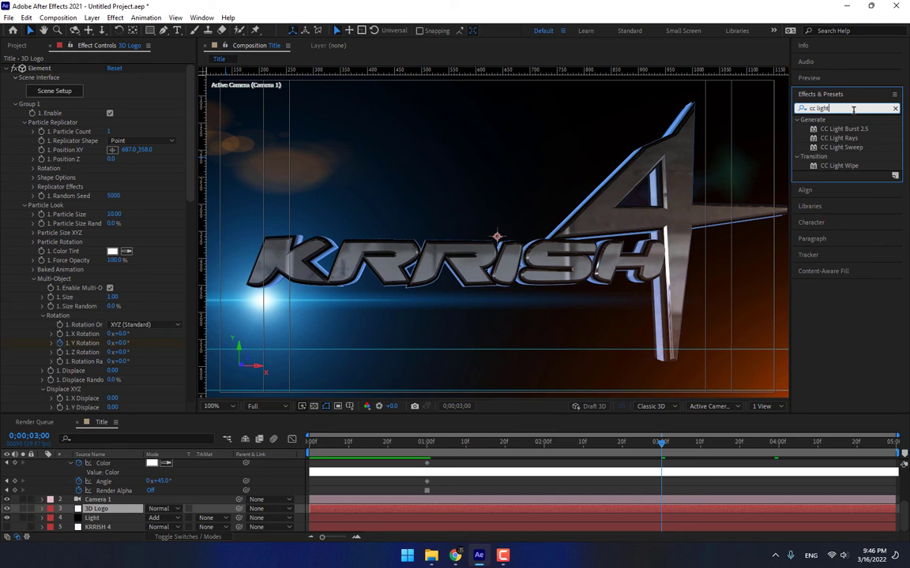
{"action": "left_click_drag", "start_coordinate": [841, 147], "coordinate": [106, 511]}
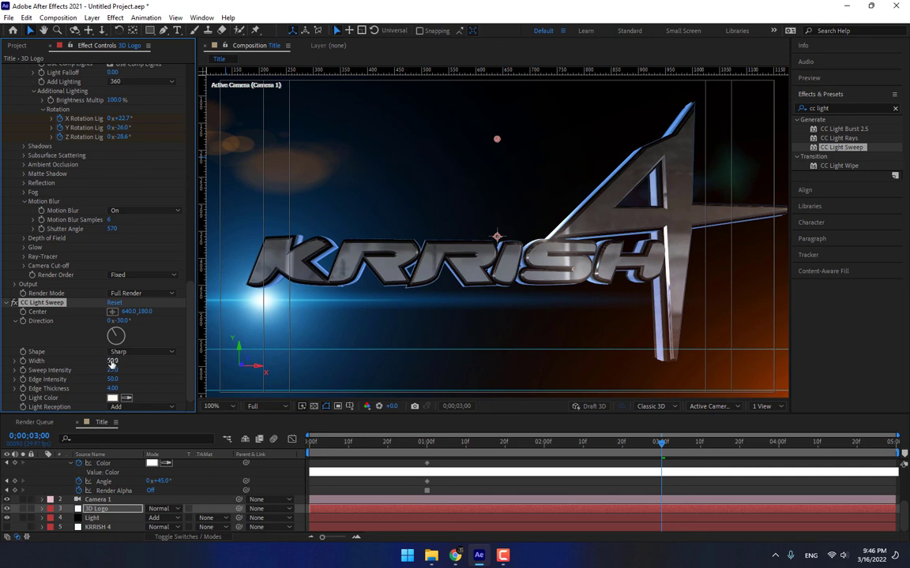
{"action": "left_click", "coordinate": [139, 352]}
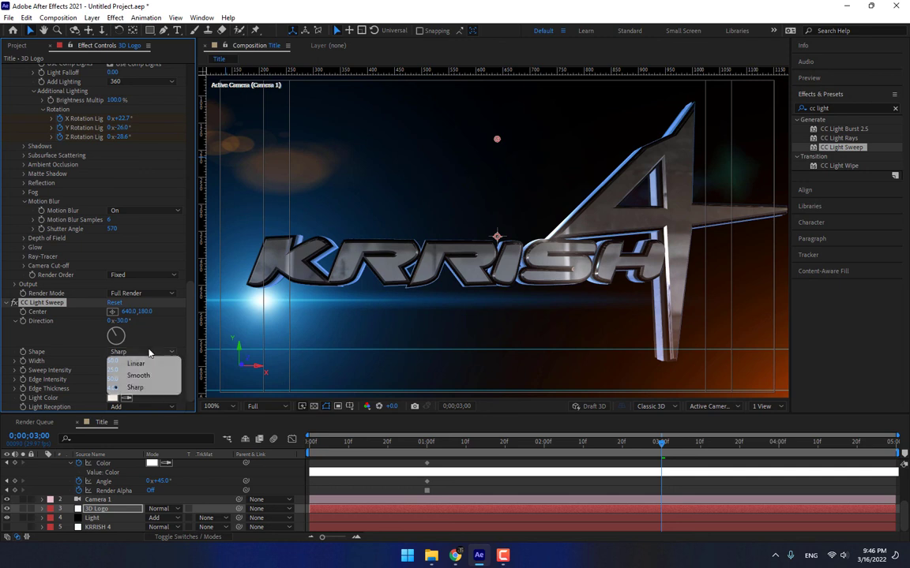
{"action": "left_click", "coordinate": [139, 388]}
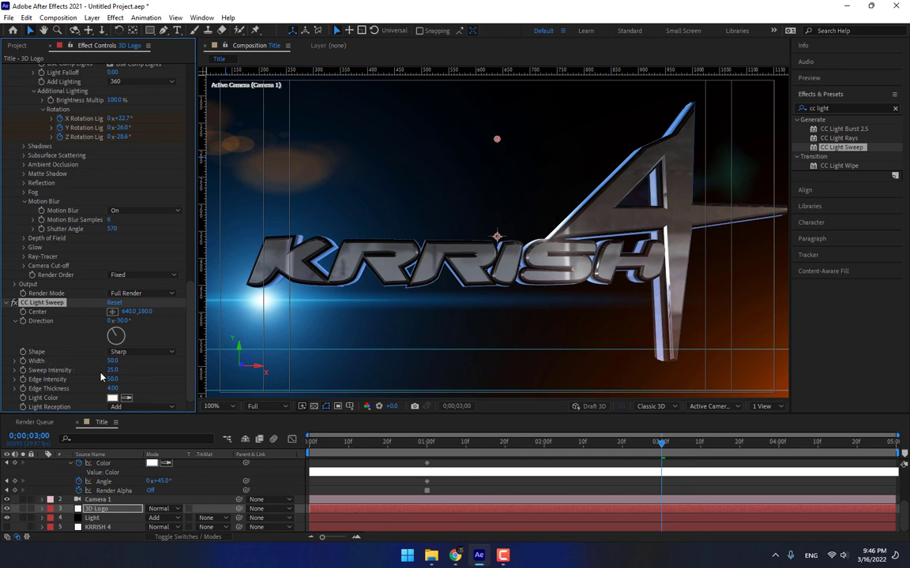
{"action": "mouse_move", "coordinate": [113, 362]}
{"action": "left_mouse_down"}
{"action": "mouse_move", "coordinate": [143, 362]}
{"action": "mouse_move", "coordinate": [124, 364]}
{"action": "left_mouse_up"}
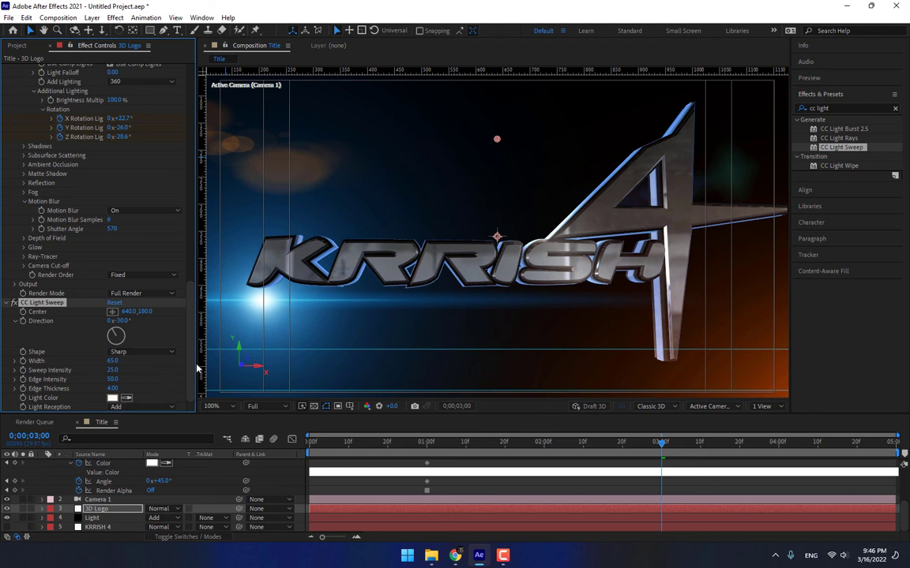
Keyframe the sweep centre from upper right at 3s to -54, 177 at 4s.
{"action": "left_click_drag", "start_coordinate": [497, 141], "coordinate": [734, 76]}
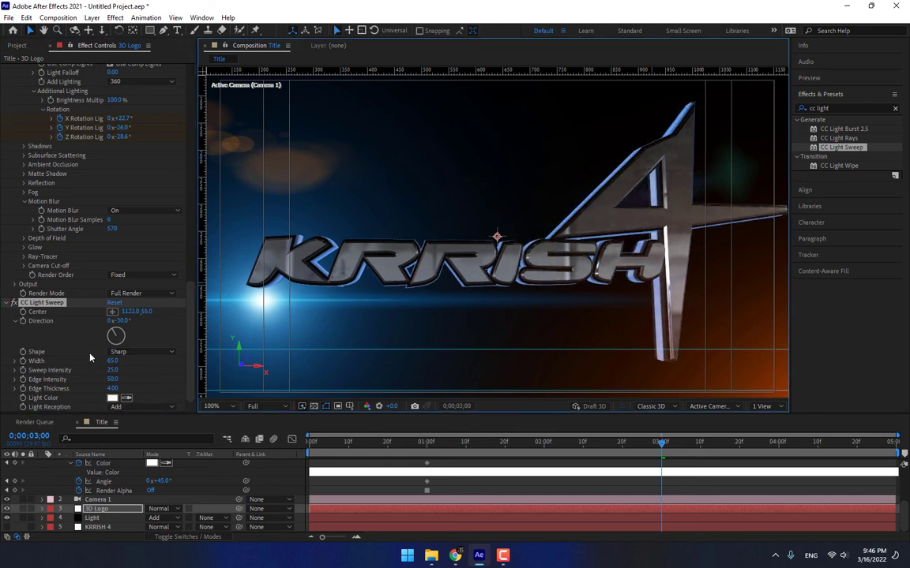
{"action": "left_click", "coordinate": [23, 313]}
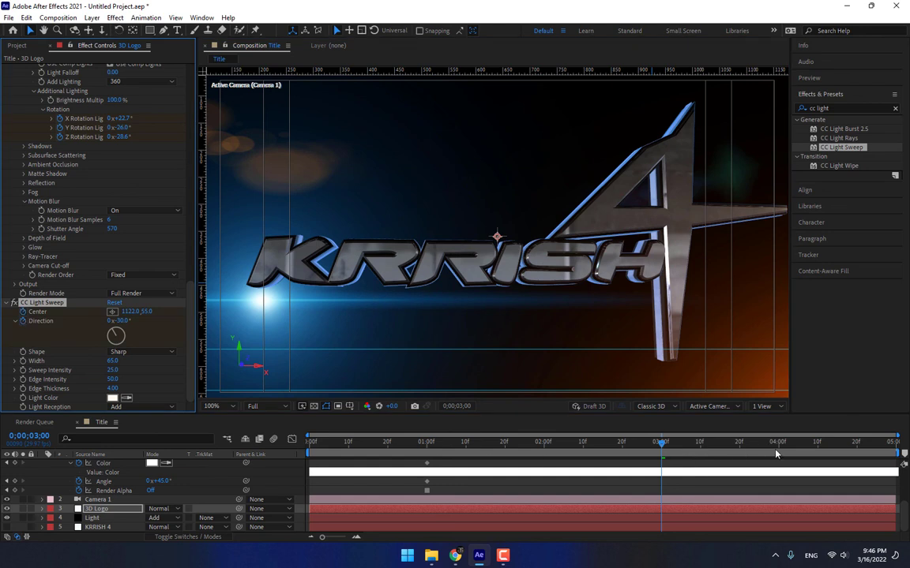
{"action": "left_click", "coordinate": [869, 447]}
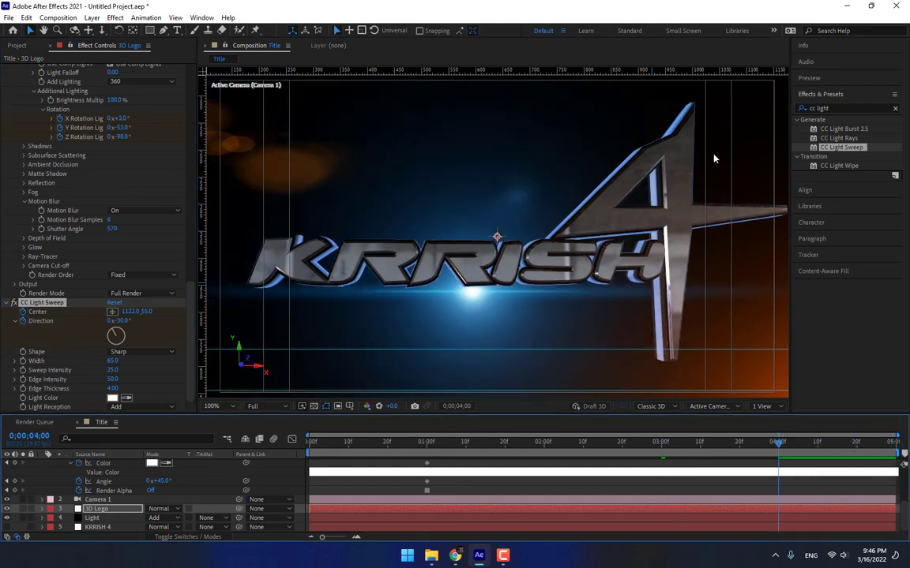
{"action": "scroll", "coordinate": [726, 158], "scroll_direction": "down", "scroll_amount": 1}
{"action": "left_click_drag", "start_coordinate": [629, 155], "coordinate": [316, 185]}
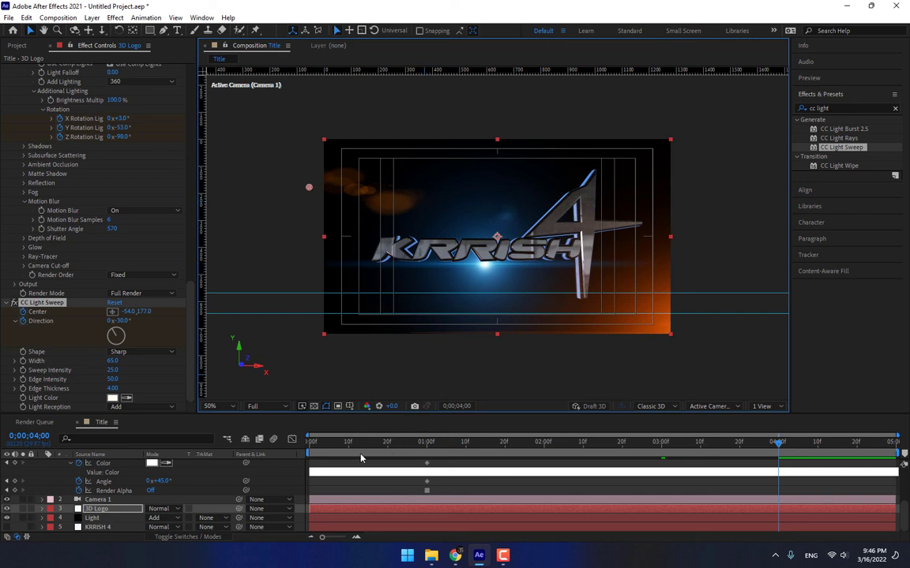
Set the work area to span roughly one to four seconds.
{"action": "left_click_drag", "start_coordinate": [309, 454], "coordinate": [403, 455]}
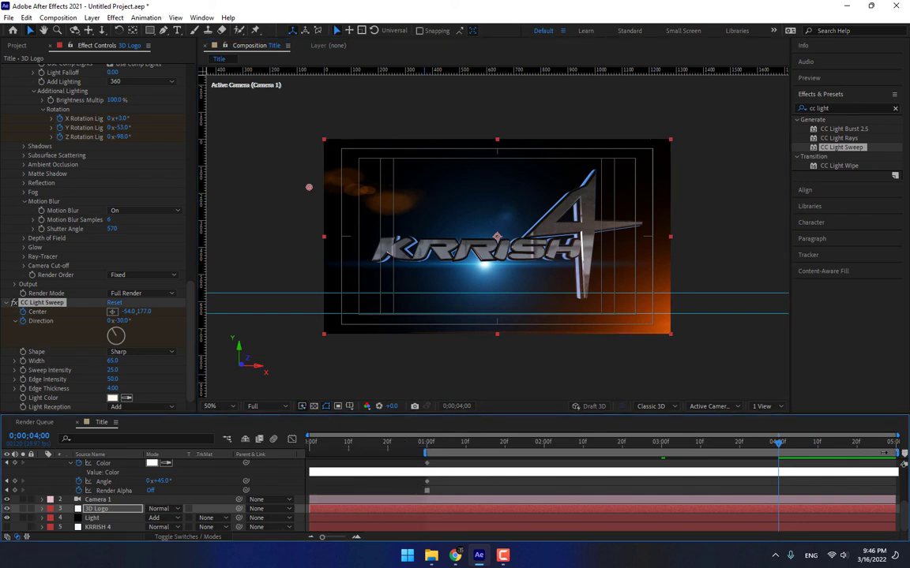
{"action": "left_click_drag", "start_coordinate": [897, 454], "coordinate": [778, 453]}
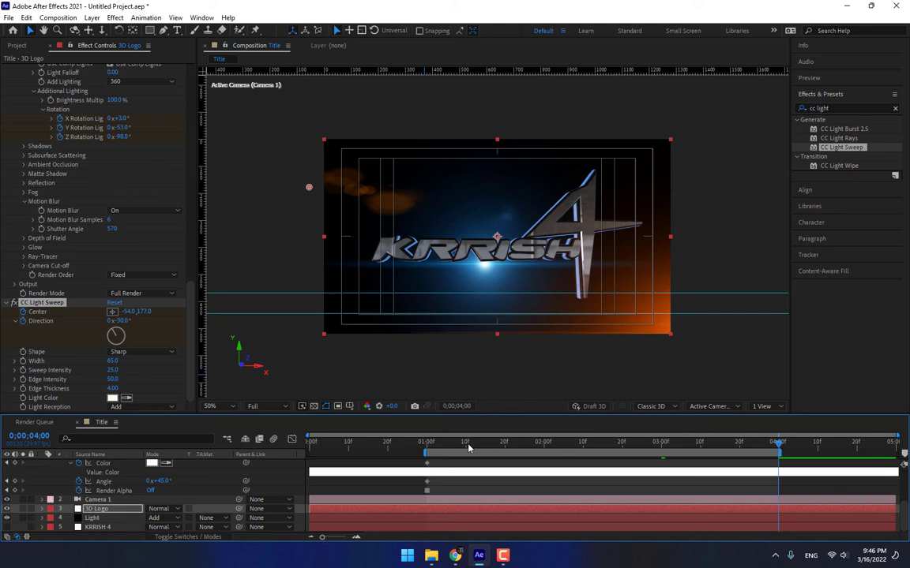
{"action": "left_click", "coordinate": [434, 448]}
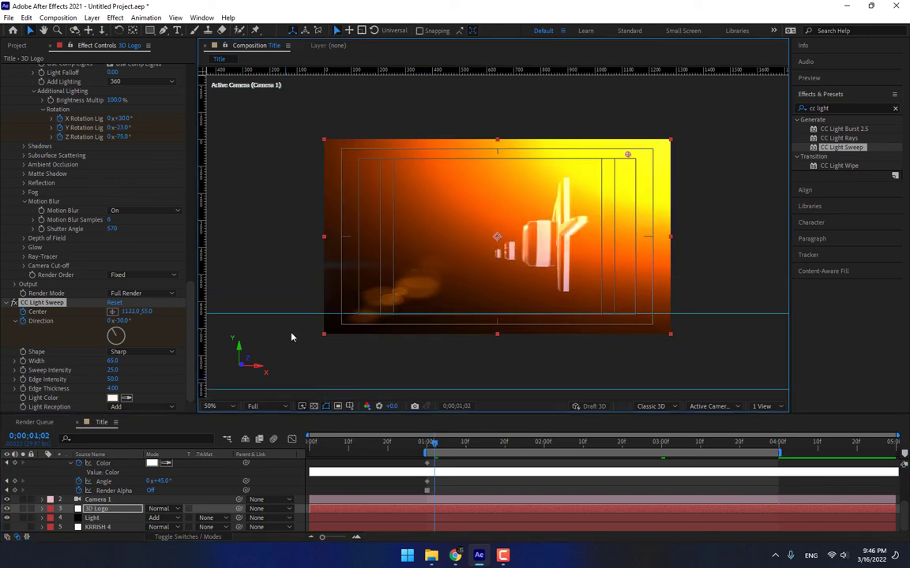
Fit the composition to the viewer and preview the logo build-on and light sweep.
{"action": "left_click", "coordinate": [210, 406]}
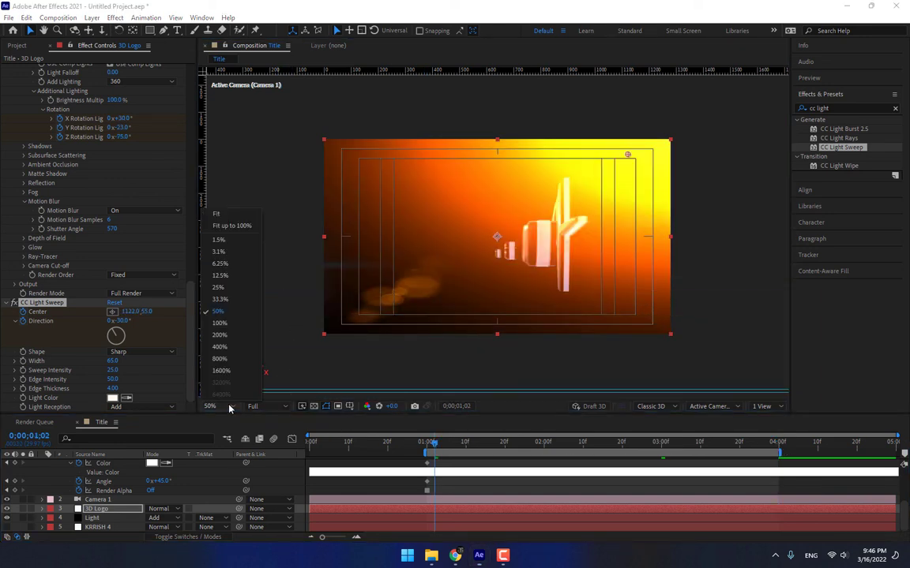
{"action": "left_click", "coordinate": [228, 211]}
{"action": "left_click", "coordinate": [848, 78]}
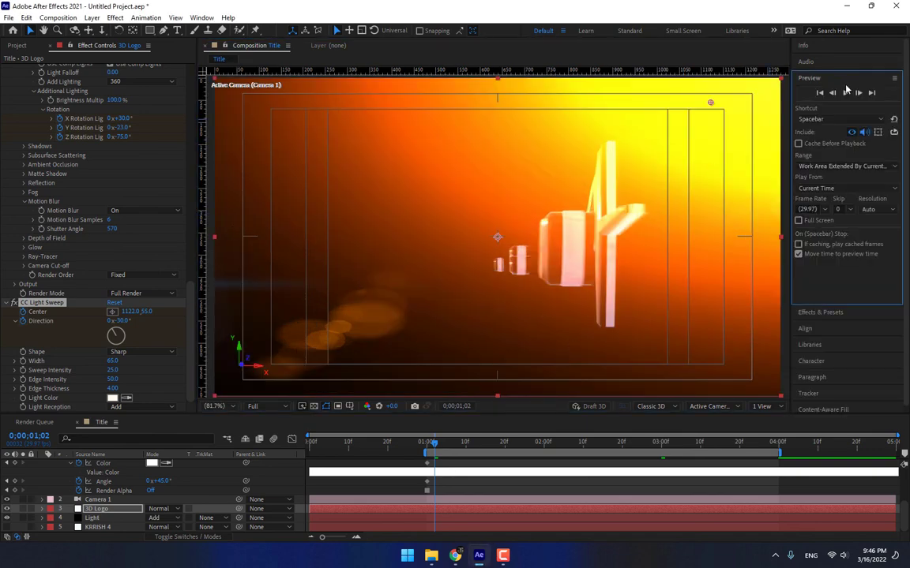
{"action": "left_click", "coordinate": [846, 93]}
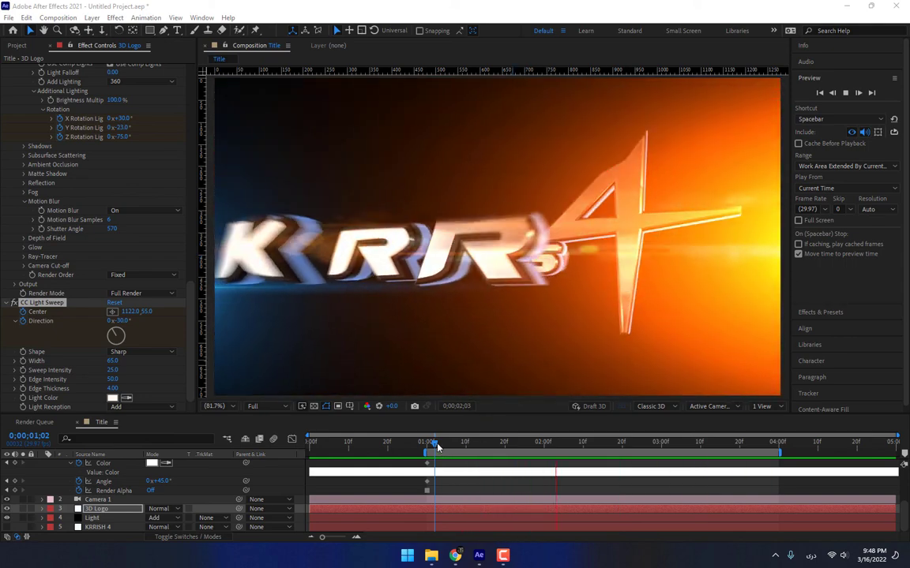
{"action": "left_click_drag", "start_coordinate": [438, 448], "coordinate": [666, 443]}
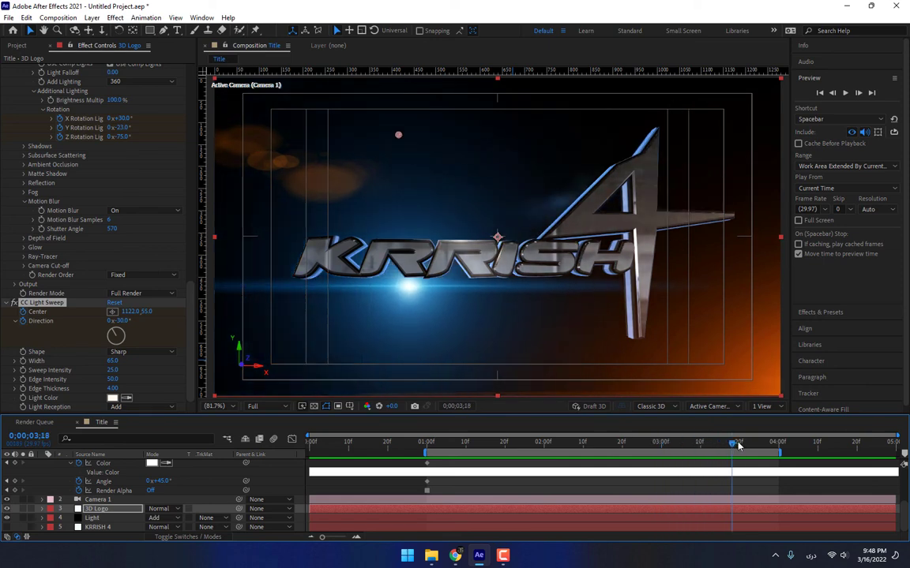
{"action": "left_click_drag", "start_coordinate": [676, 452], "coordinate": [763, 451]}
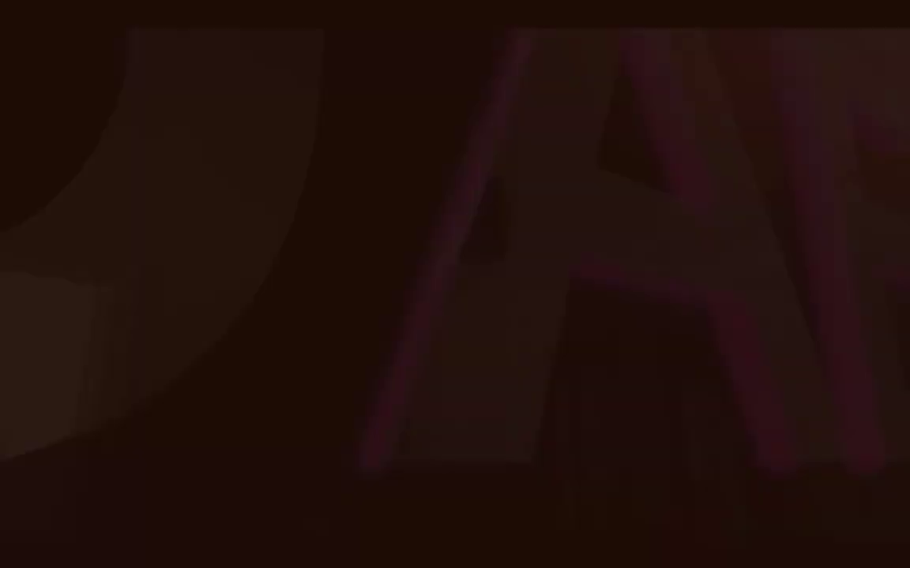